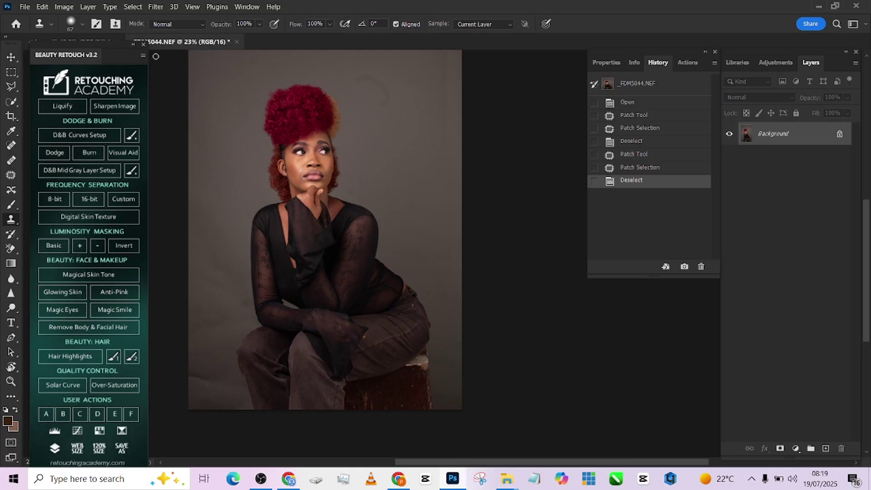
Collapse the Beauty Retouch actions panel to free up workspace
click(133, 44)
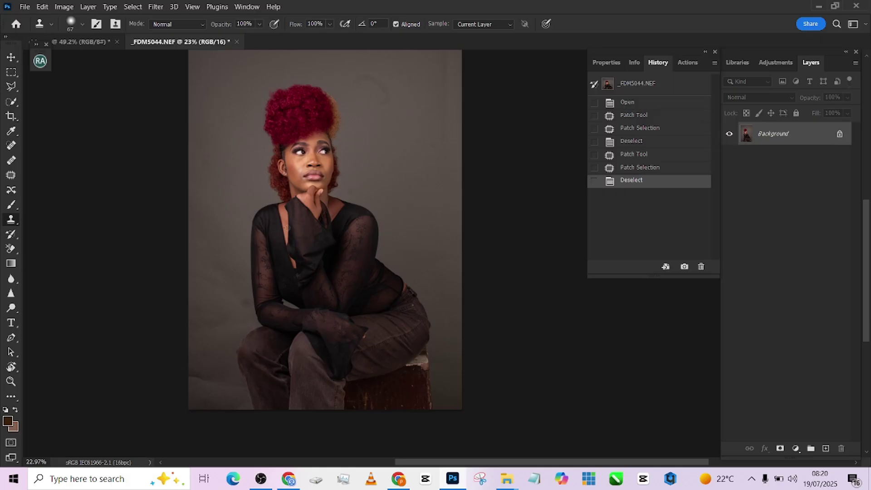
scroll(452, 446, up, 5)
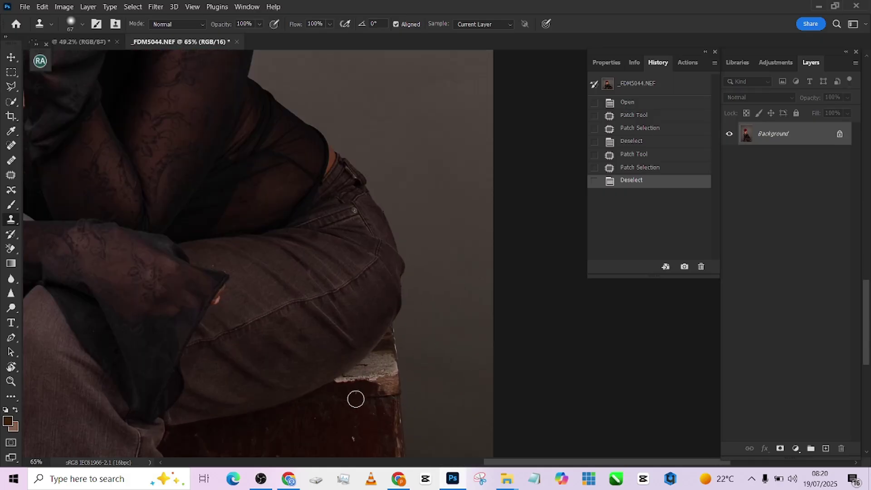
scroll(355, 397, down, 5)
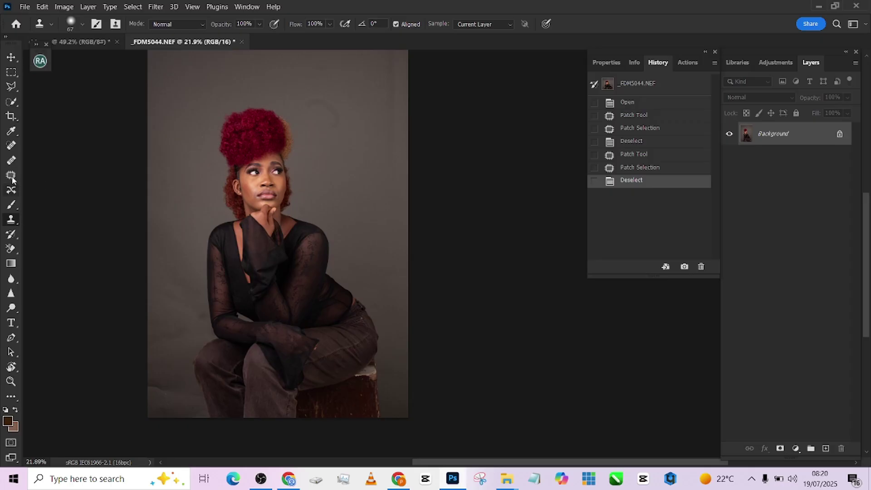
Duplicate the portrait onto Layer 1 and zoom in on the wooden seat with a smaller clone brush
key(ctrl+j)
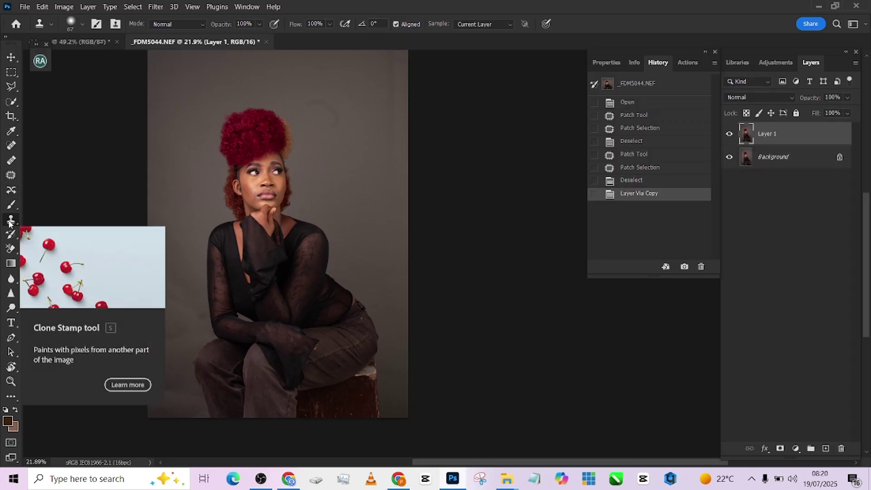
scroll(274, 358, up, 5)
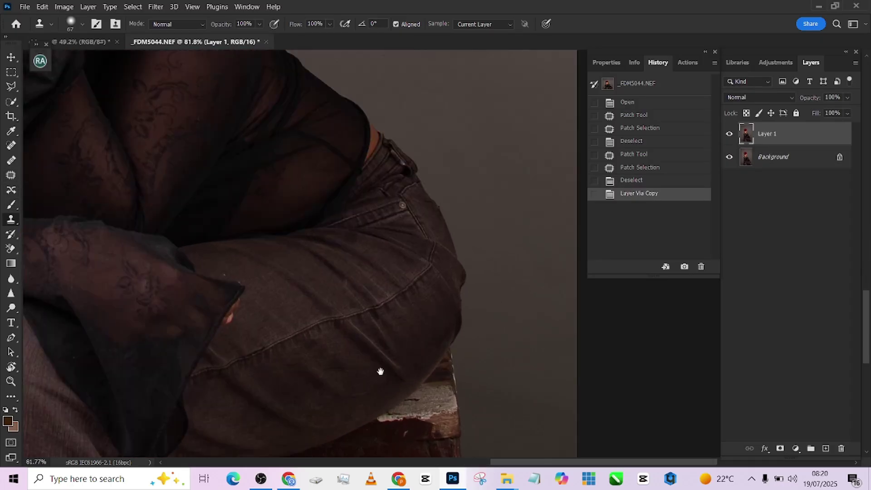
drag(379, 369, 212, 91)
drag(173, 142, 472, 330)
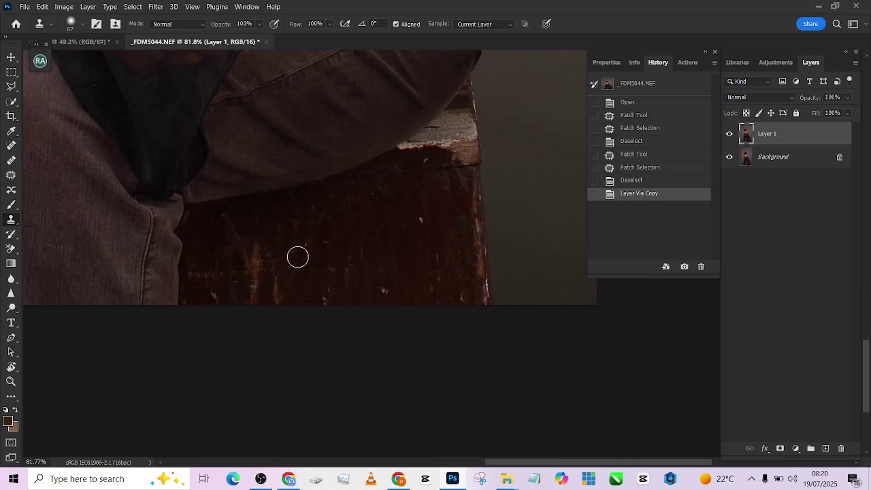
key(bracketleft)
key(bracketleft)
Clone away the scuffs, small marks and white streaks on the seat's centre and right edge
alt+click(384, 255)
click(383, 289)
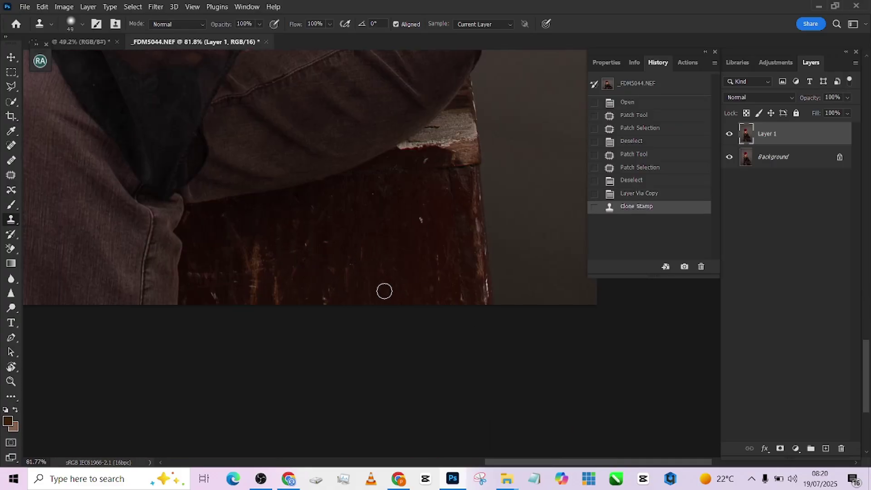
click(385, 286)
click(407, 245)
click(418, 213)
click(420, 218)
click(422, 223)
click(418, 238)
click(413, 253)
click(436, 267)
click(436, 286)
click(439, 300)
click(454, 297)
click(478, 293)
click(472, 215)
Clean the seat's lower-left marks, the orange streak and the remaining right-edge marks
click(328, 312)
click(330, 248)
click(281, 304)
drag(256, 247, 259, 299)
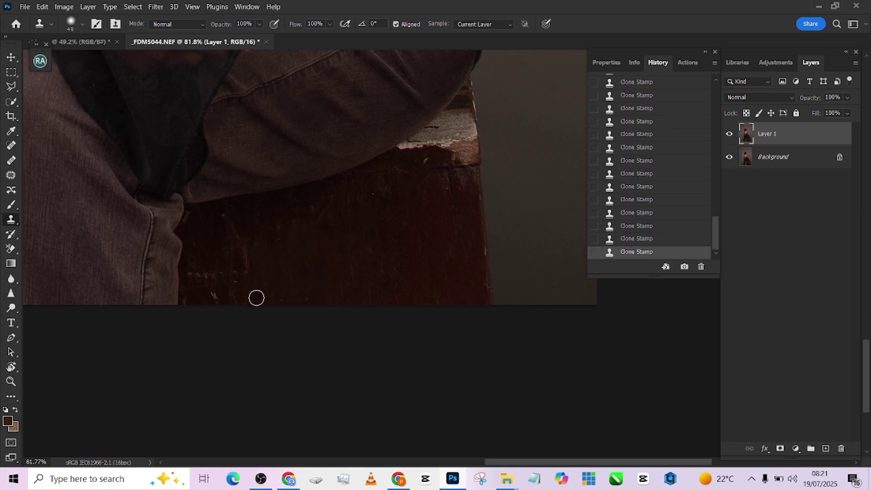
click(216, 289)
drag(422, 175, 402, 250)
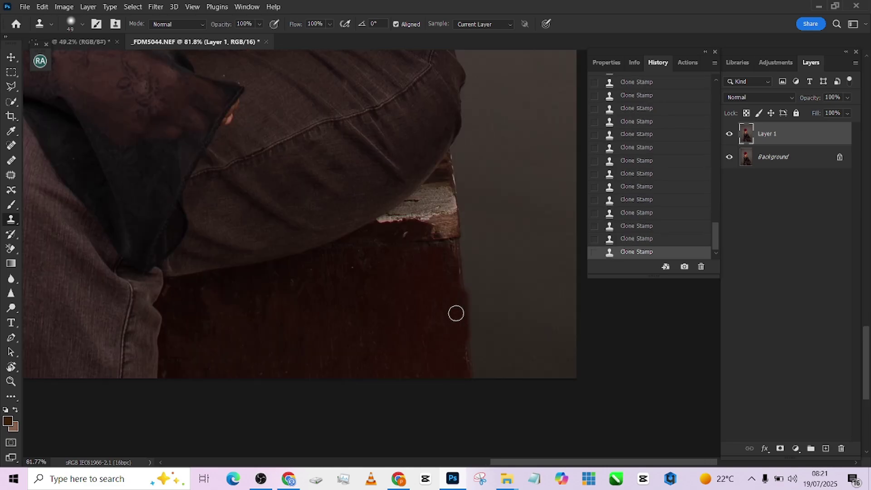
click(464, 313)
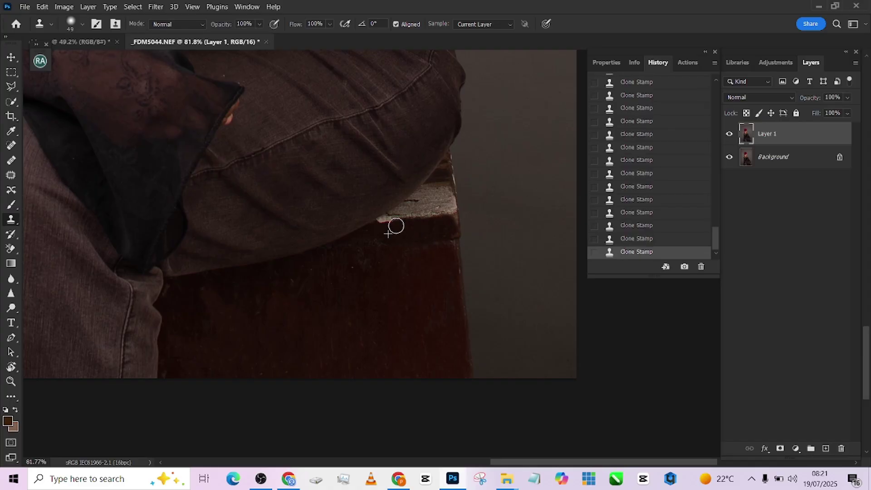
scroll(295, 252, down, 3)
scroll(314, 291, up, 3)
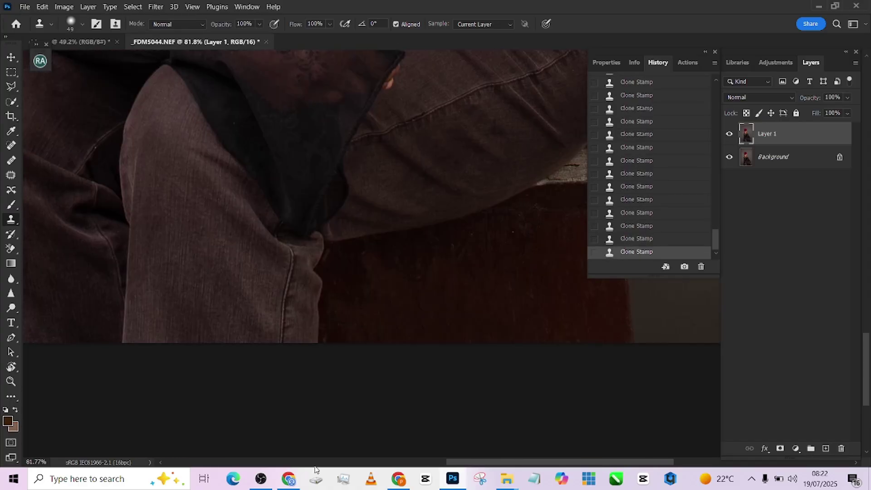
Toggle Layer 1's visibility to compare with the original, then fit the whole portrait in view
click(730, 133)
click(730, 134)
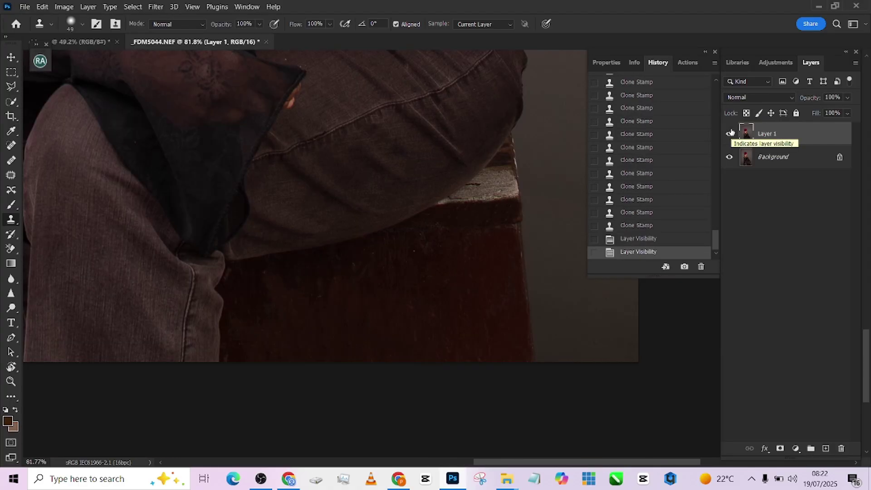
click(730, 133)
click(729, 133)
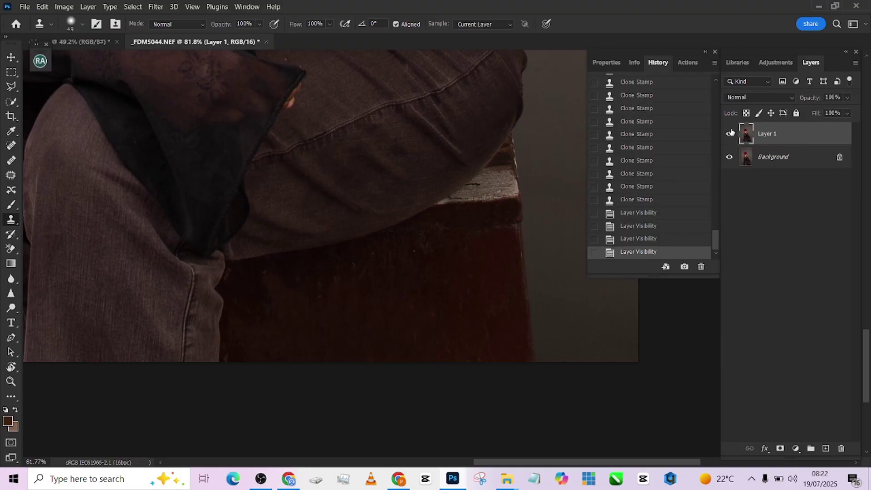
key(ctrl+0)
drag(407, 370, 378, 418)
Flatten the image into a single Background layer
right_click(784, 162)
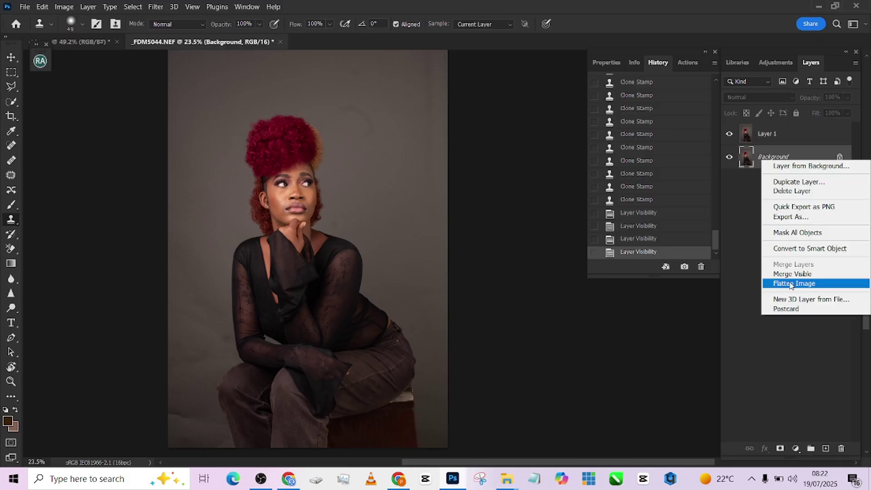
click(790, 284)
scroll(224, 144, up, 5)
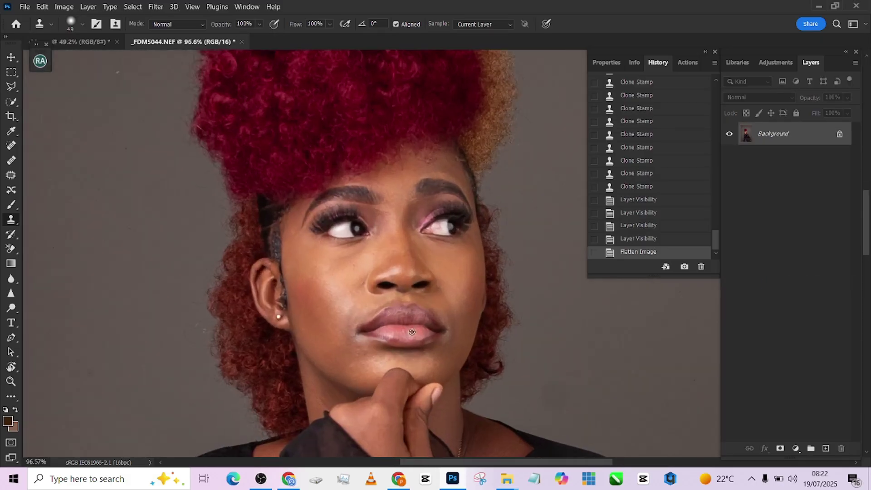
scroll(392, 266, up, 1)
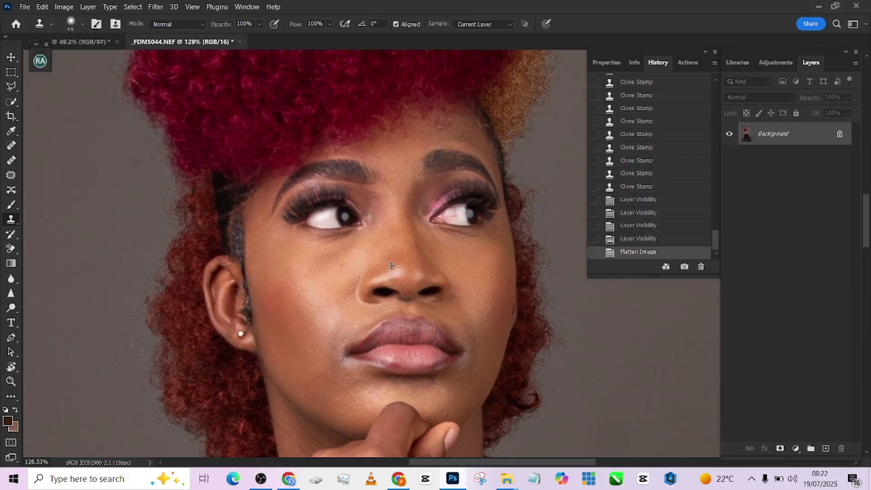
scroll(389, 256, down, 8)
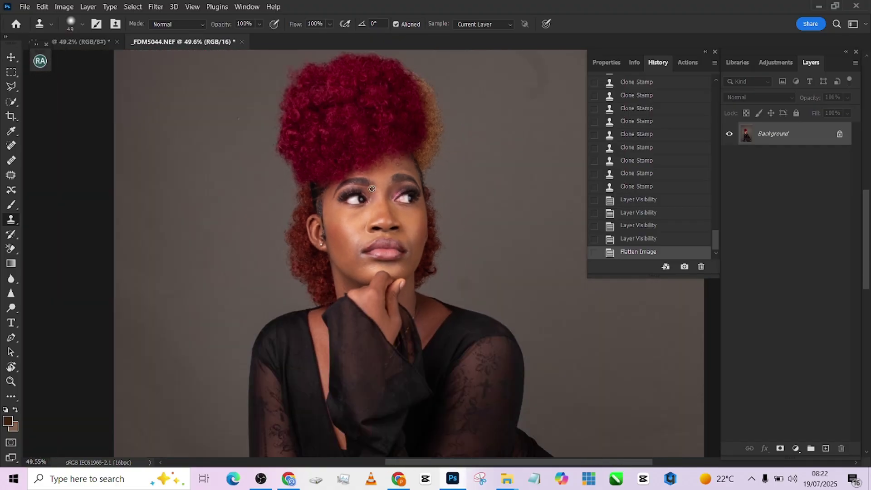
scroll(372, 189, up, 4)
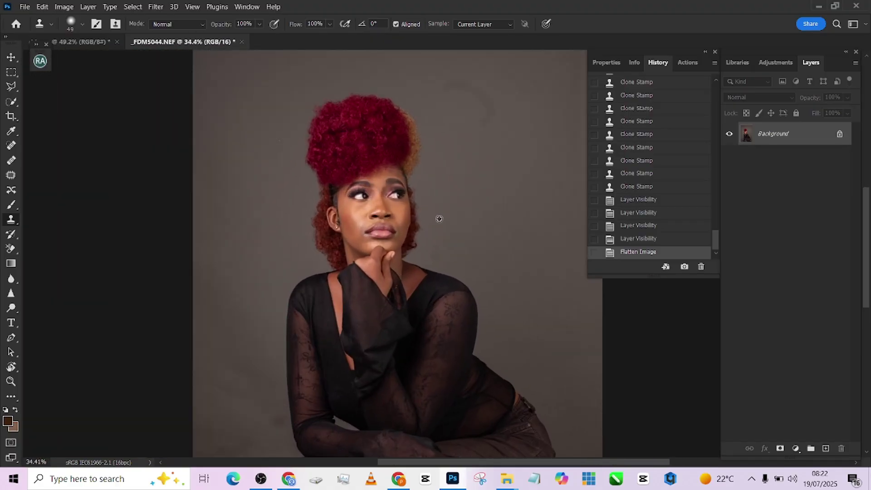
Preview a Black & White adjustment layer with Reds at -33, then delete it
click(795, 448)
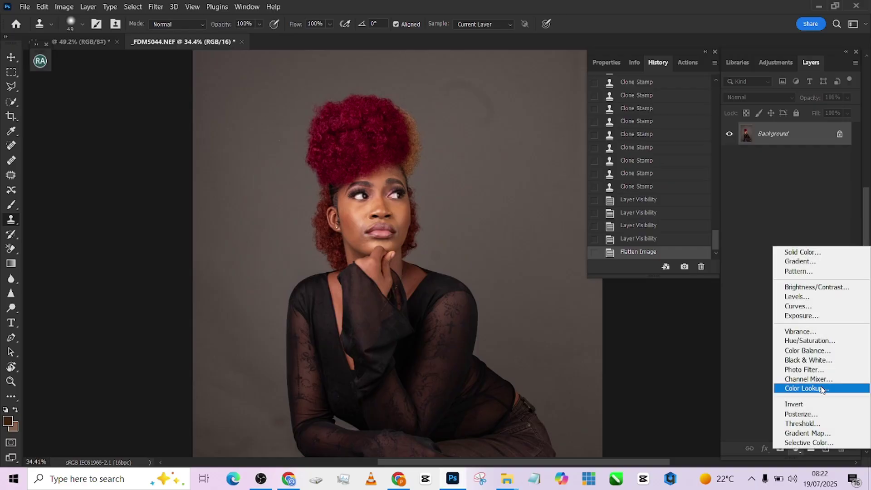
click(808, 361)
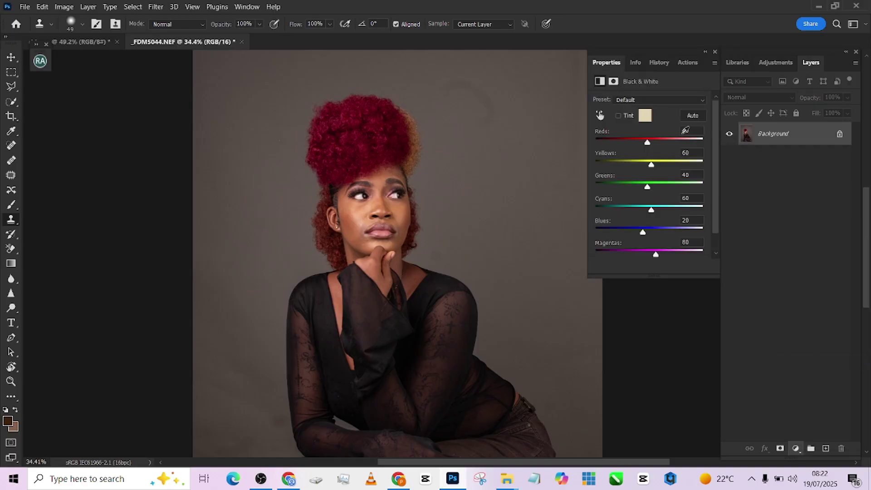
drag(635, 145, 632, 142)
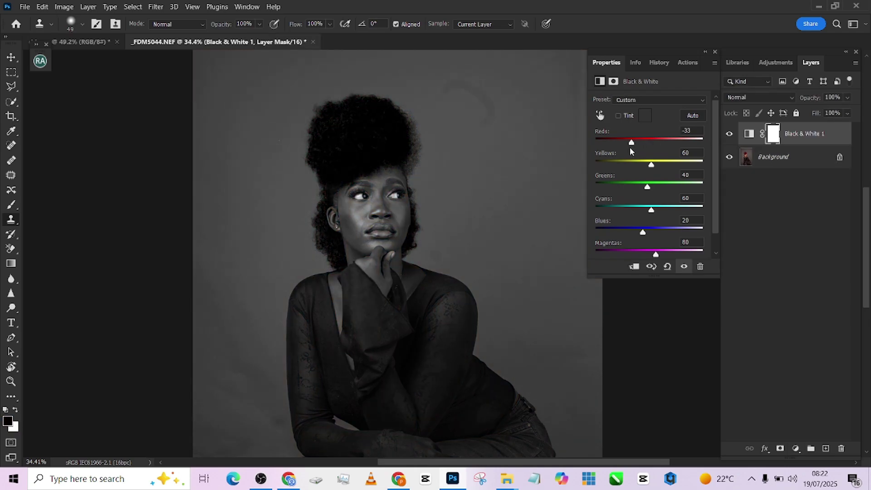
scroll(236, 207, up, 2)
drag(461, 253, 286, 263)
scroll(286, 263, up, 2)
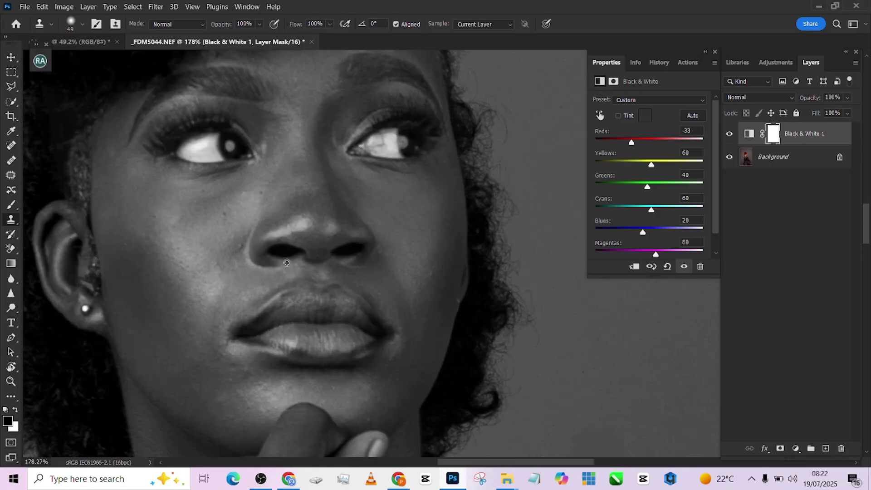
scroll(287, 263, down, 2)
drag(827, 140, 838, 449)
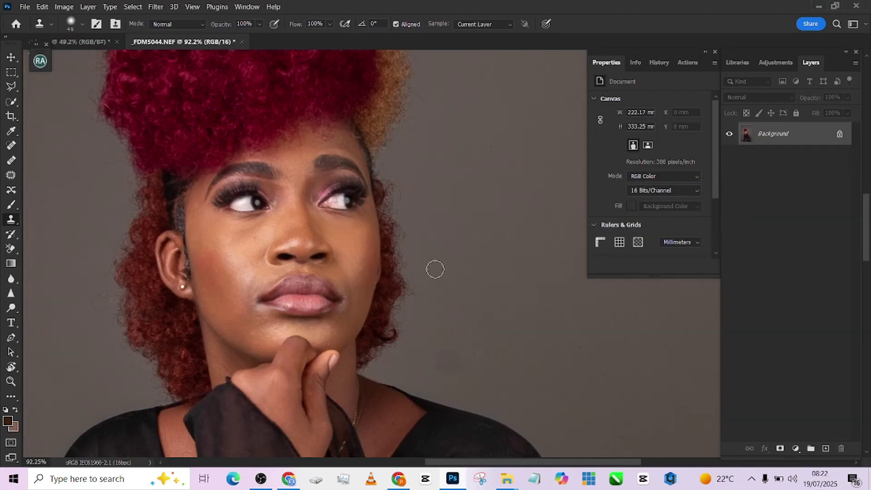
Run the Frequency Separation 16-bit action with a 5-pixel Gaussian Blur and select the Low Frequency layer
scroll(387, 221, down, 3)
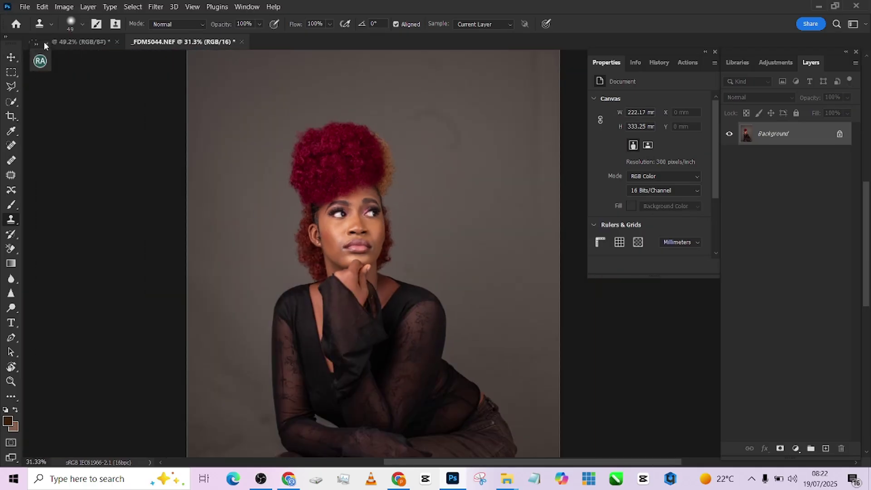
click(40, 60)
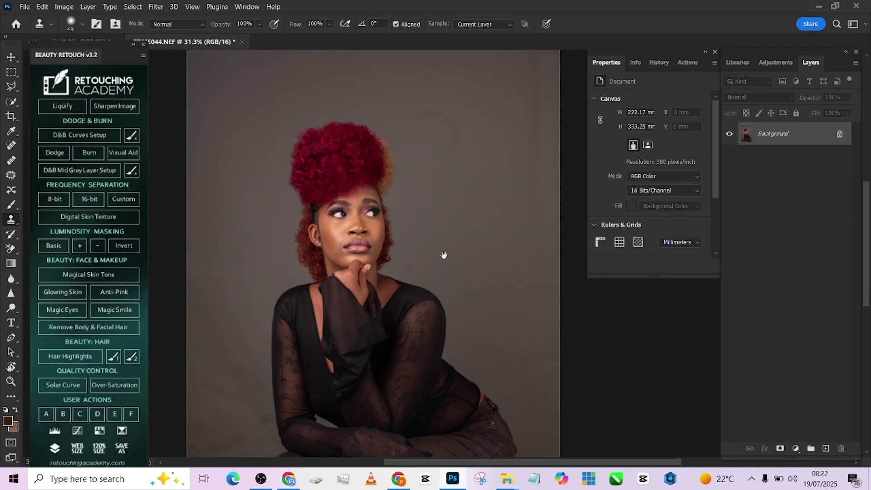
scroll(441, 252, down, 3)
drag(383, 213, 380, 254)
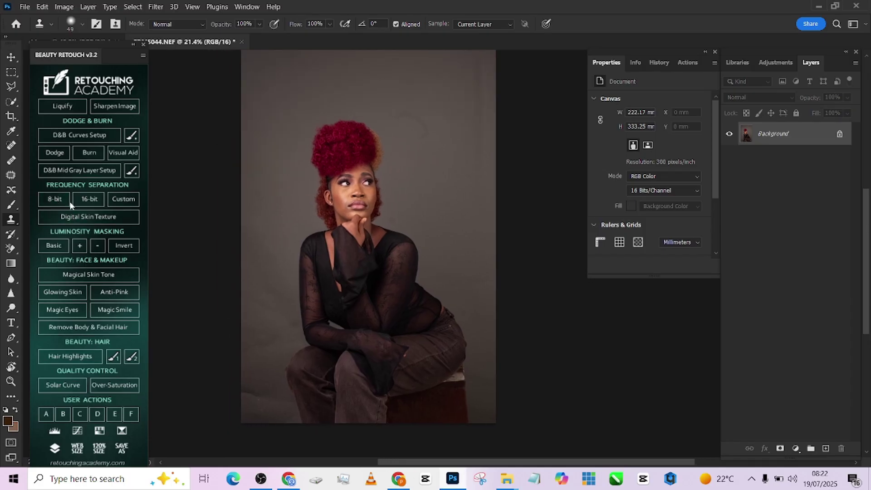
click(91, 199)
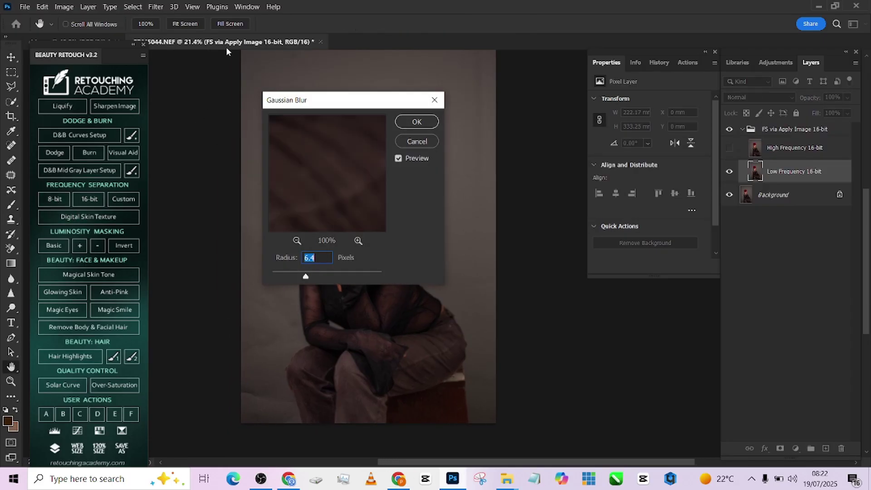
drag(367, 98, 540, 104)
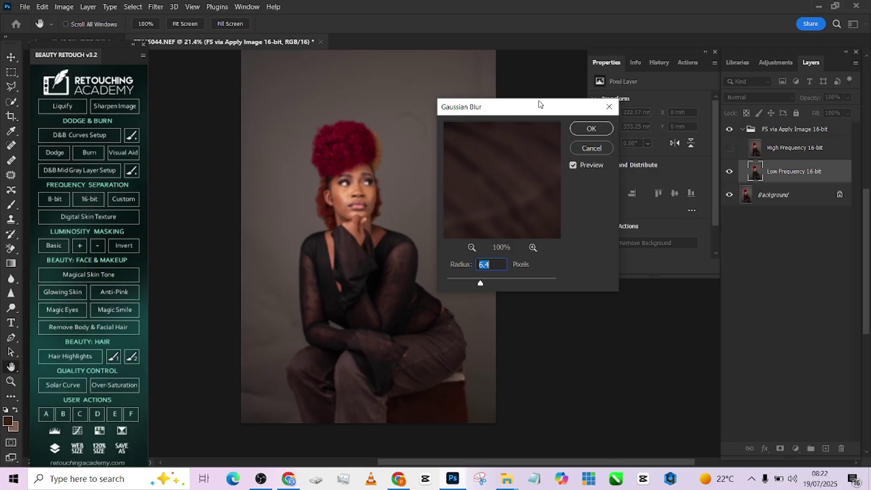
text(5)
click(592, 129)
click(795, 197)
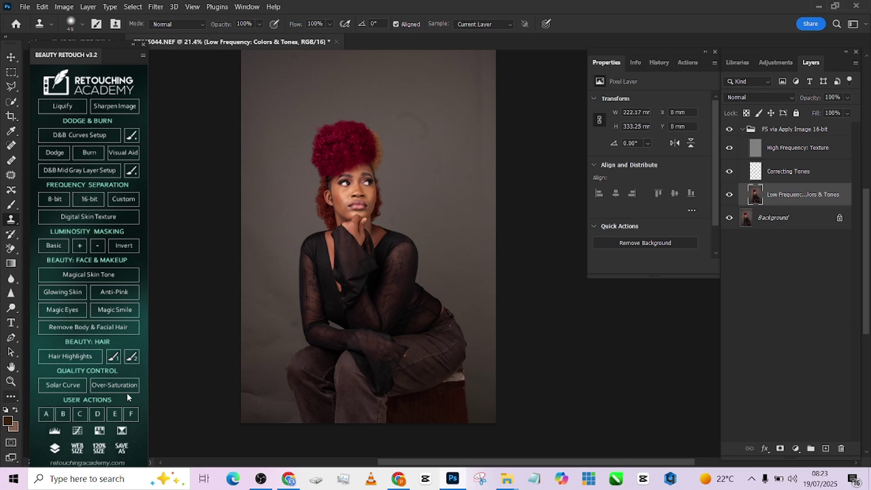
Switch to the Mixer Brush and blend the skin colour across the cheek
click(11, 397)
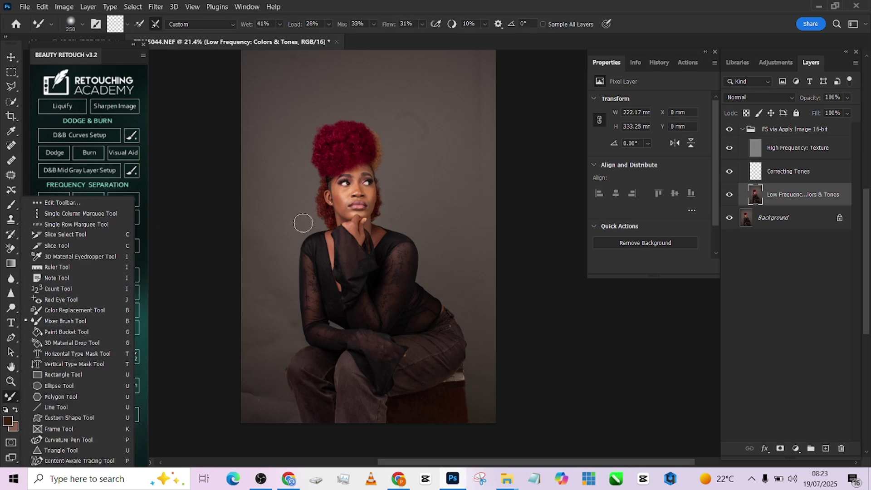
scroll(394, 182, up, 4)
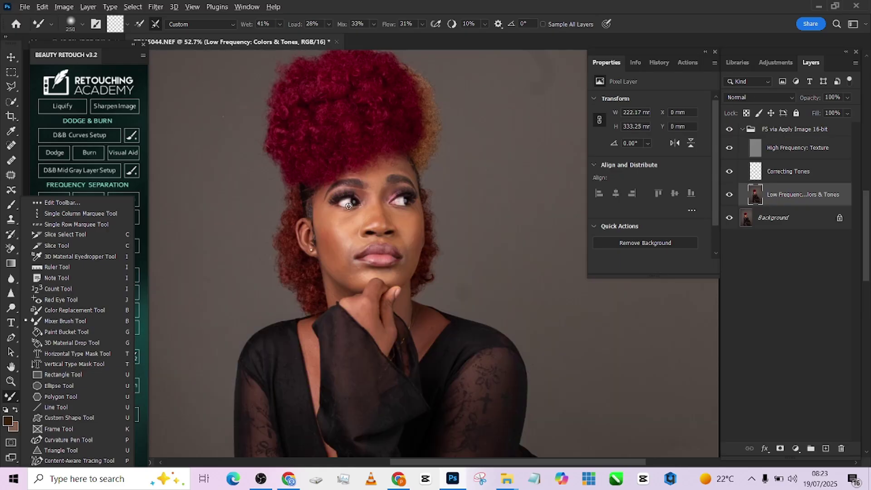
scroll(344, 171, up, 2)
key(bracketleft)
key(bracketleft)
key(bracketleft)
key(bracketleft)
key(bracketleft)
key(bracketleft)
key(bracketleft)
key(bracketleft)
key(bracketleft)
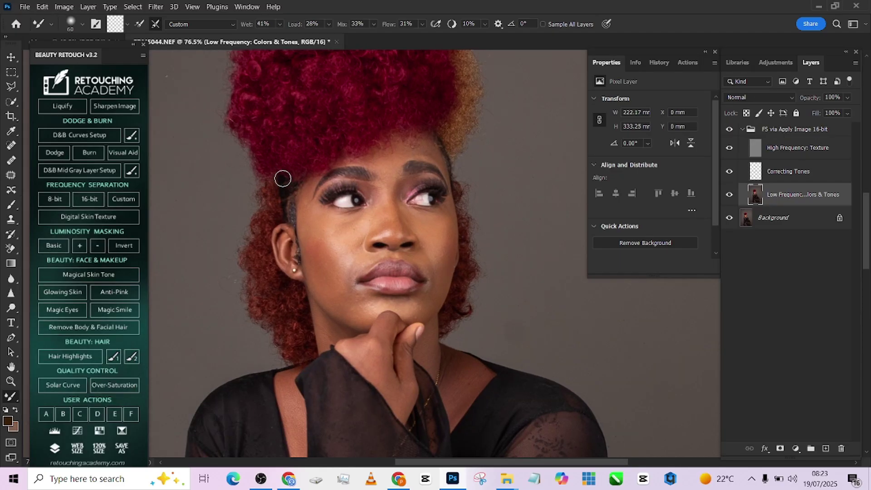
key(bracketright)
key(bracketright)
key(bracketright)
drag(338, 248, 349, 268)
key(bracketleft)
drag(323, 221, 328, 262)
key(bracketleft)
key(bracketleft)
mouse_move(363, 239)
mouse_down()
mouse_move(352, 254)
mouse_move(329, 249)
mouse_up()
key(bracketright)
Blend the skin tone around the chin and lips, resizing the brush as needed
scroll(349, 271, down, 2)
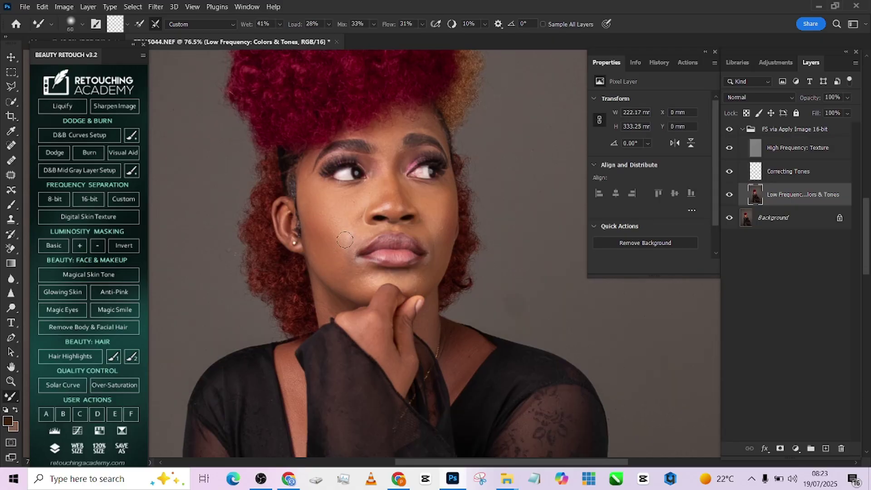
key(bracketleft)
key(bracketleft)
key(bracketright)
key(bracketright)
key(bracketright)
key(bracketleft)
key(bracketleft)
key(bracketleft)
key(bracketleft)
scroll(390, 181, up, 2)
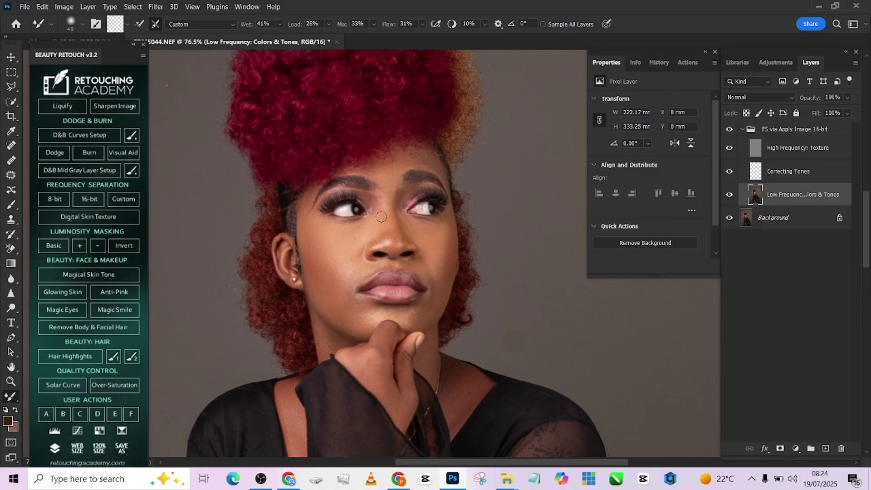
key(bracketright)
key(bracketright)
key(bracketright)
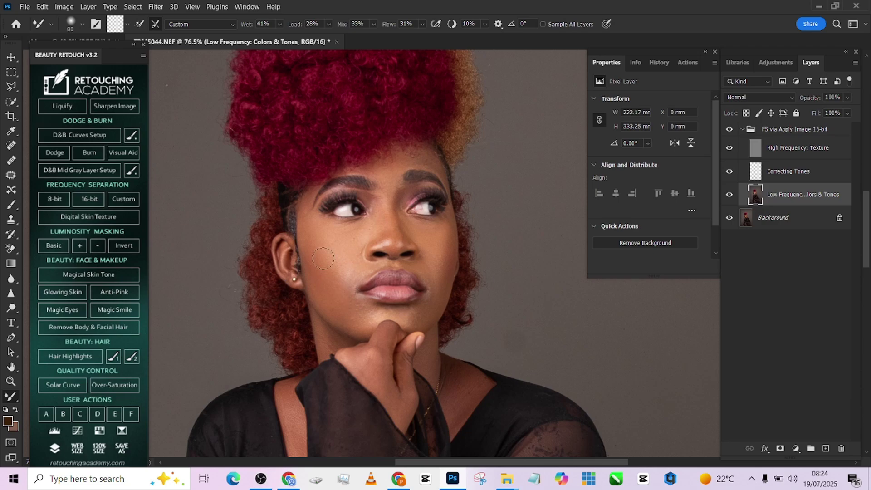
scroll(325, 226, down, 3)
scroll(375, 306, down, 4)
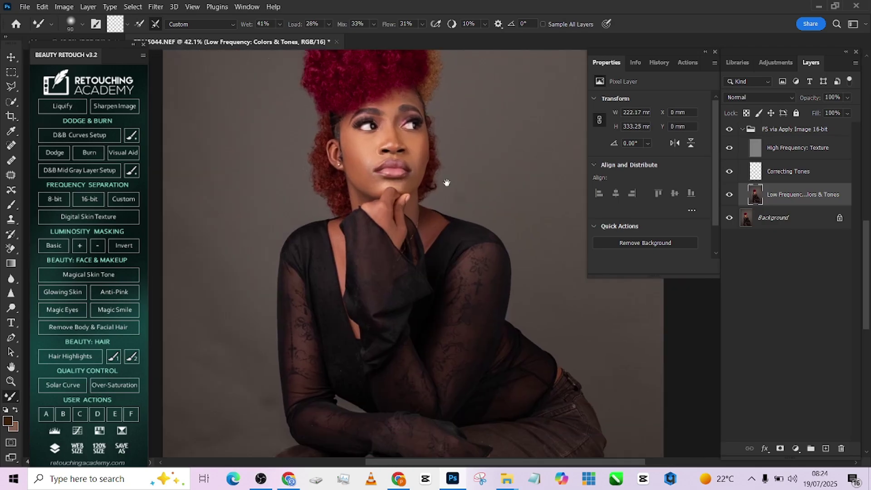
scroll(468, 260, up, 2)
scroll(444, 184, up, 5)
scroll(492, 288, up, 2)
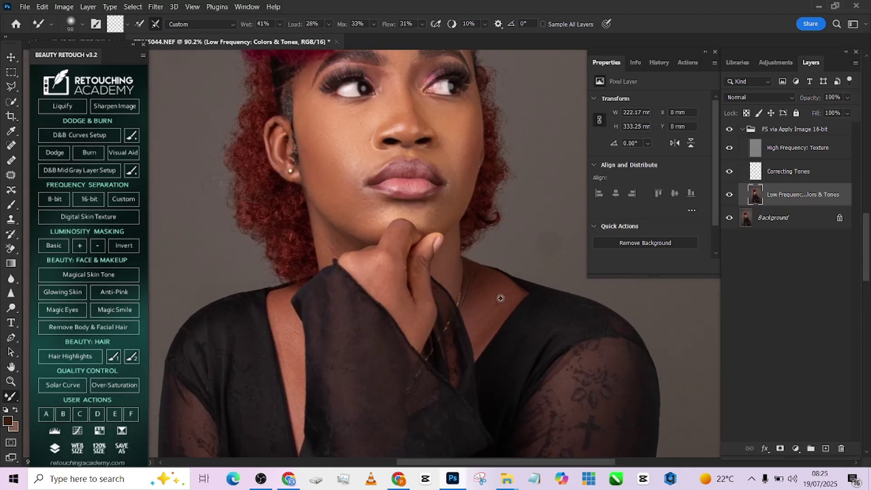
Even out the skin colour on the lower face and neck
key(bracketleft)
key(bracketleft)
key(bracketleft)
click(484, 289)
drag(484, 289, 482, 295)
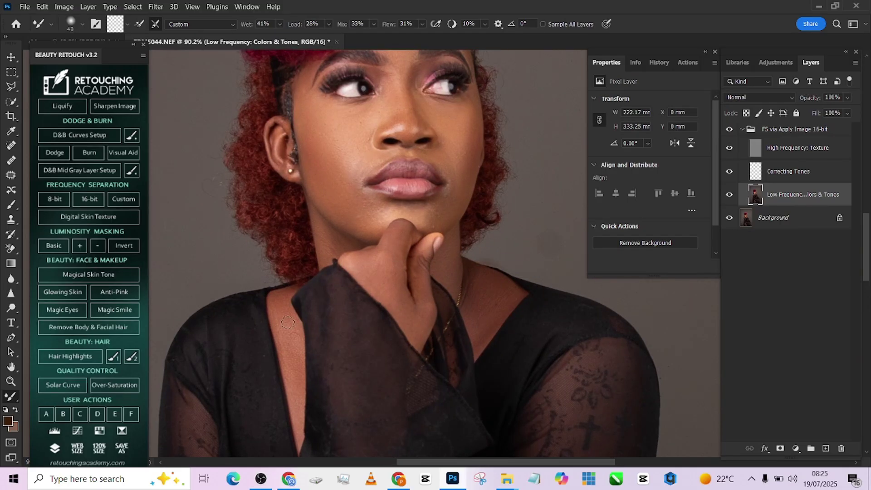
scroll(313, 219, down, 2)
key(bracketleft)
scroll(313, 220, up, 2)
drag(352, 288, 359, 287)
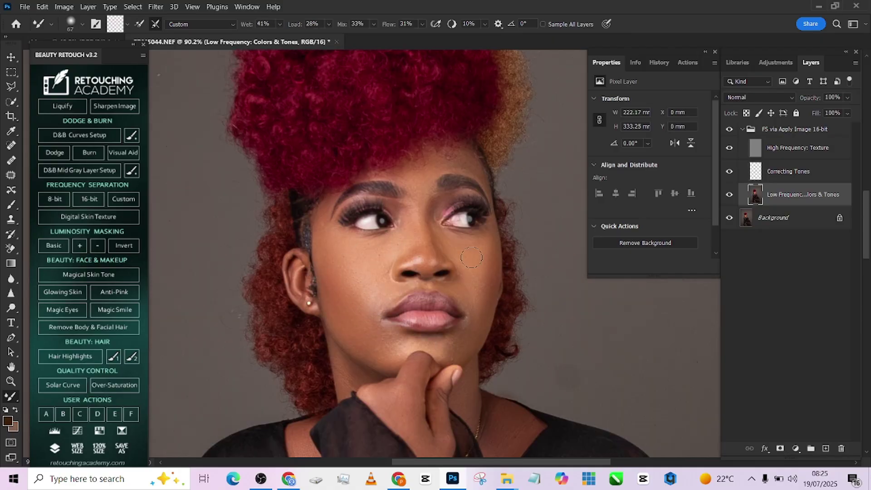
scroll(355, 169, down, 2)
scroll(356, 170, down, 3)
scroll(356, 169, up, 2)
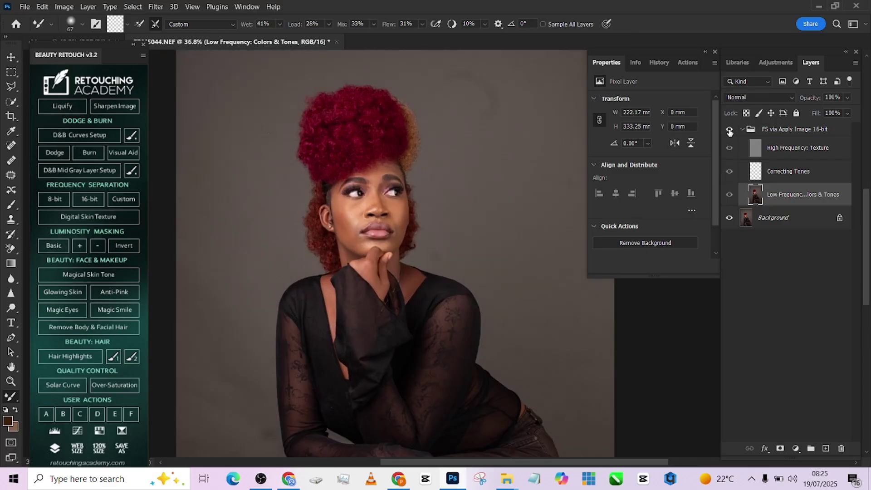
Toggle the frequency-separation group on and off to compare the skin before and after
scroll(510, 149, up, 1)
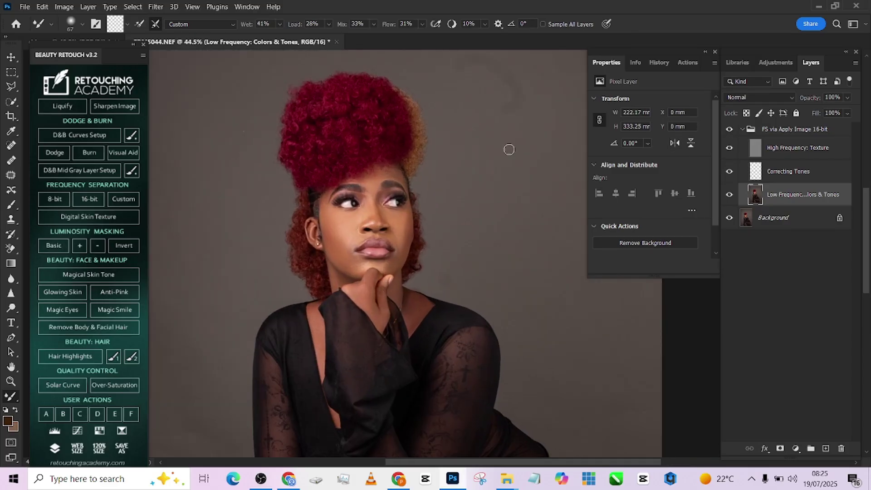
click(730, 129)
click(730, 129)
click(729, 129)
click(729, 129)
click(729, 129)
click(729, 129)
scroll(453, 263, up, 3)
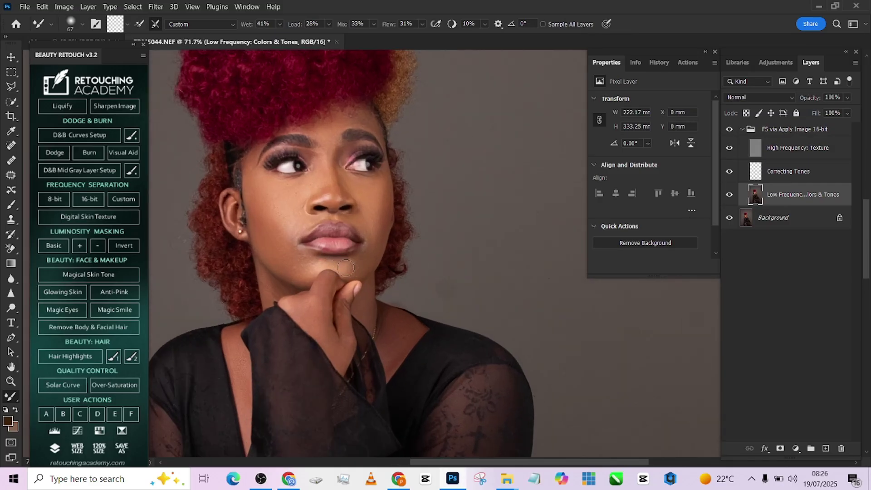
Set the frequency-separation group's opacity to 77%
click(816, 130)
click(848, 97)
drag(851, 111, 841, 111)
scroll(499, 255, down, 5)
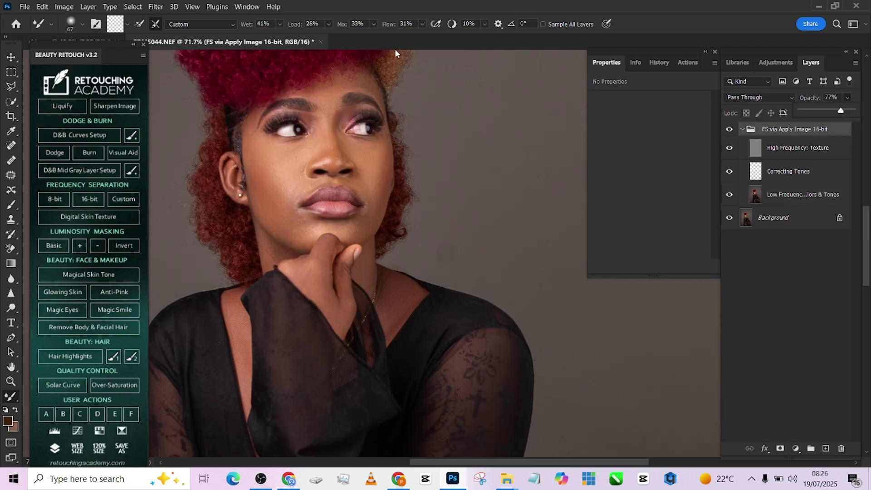
scroll(485, 290, down, 5)
drag(485, 291, 439, 296)
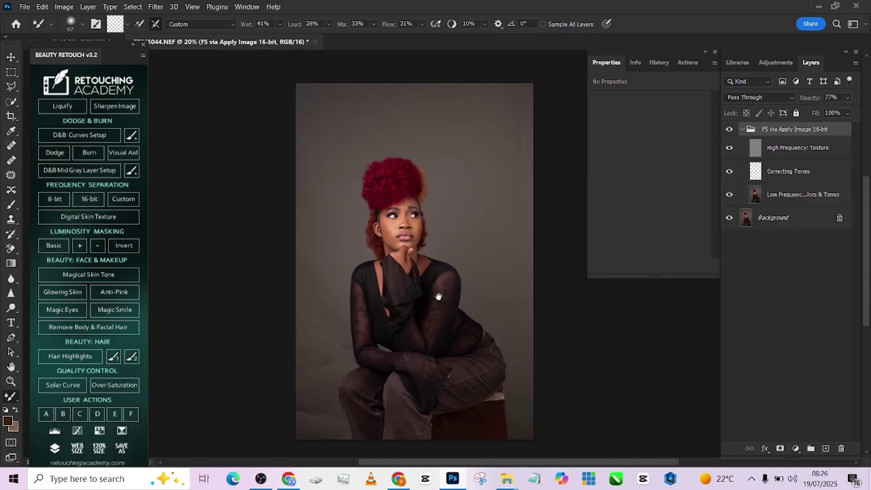
right_click(792, 214)
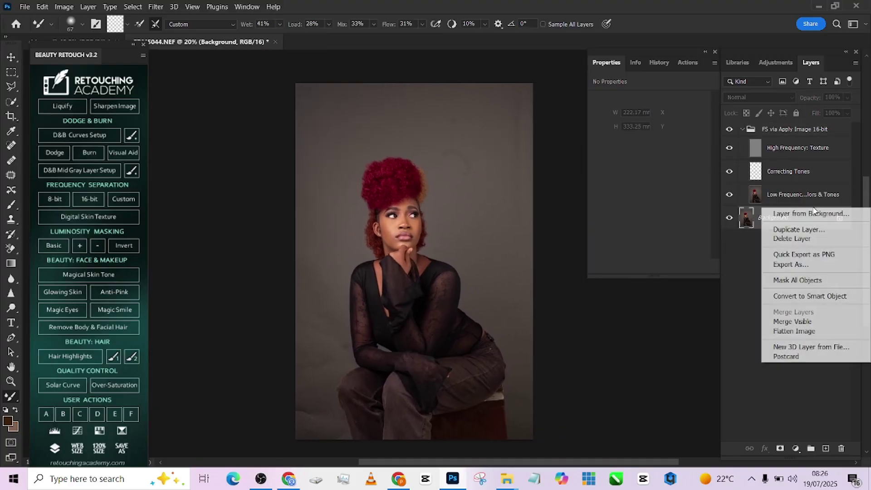
click(794, 330)
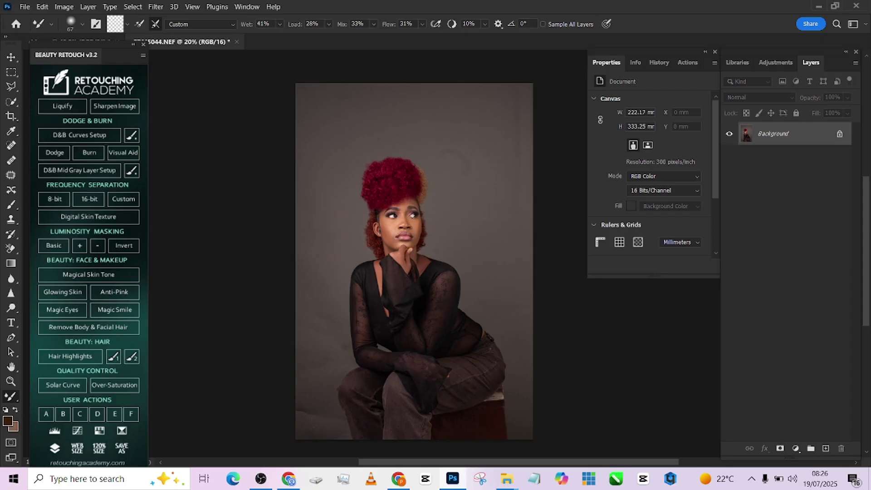
scroll(414, 215, up, 5)
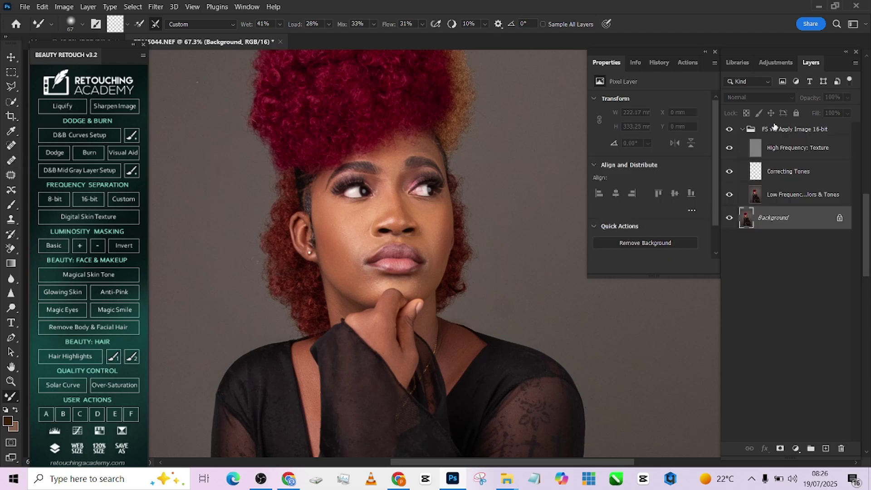
Collapse the FS group and add Dodge - Brighten and Burn - Darken curve groups
click(740, 132)
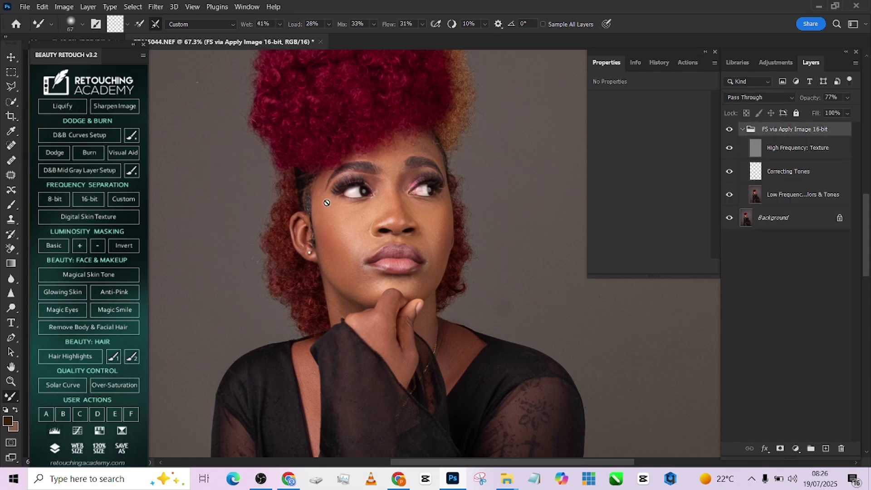
click(743, 131)
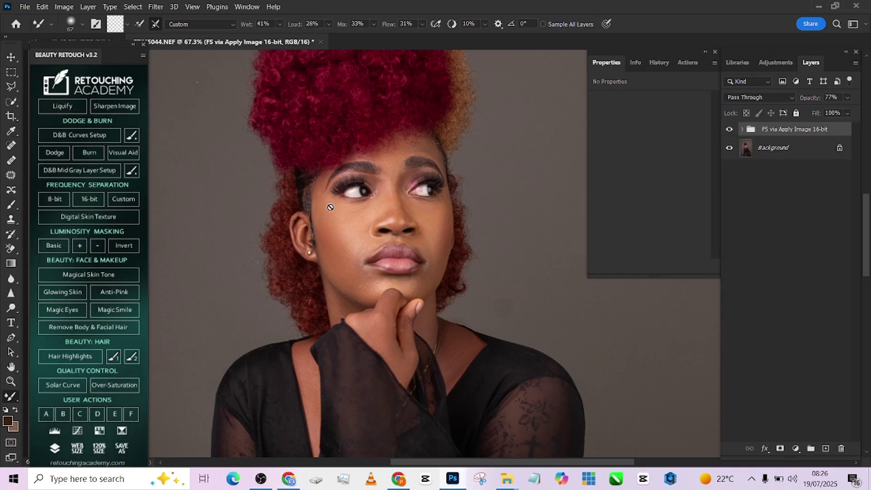
click(54, 152)
click(83, 154)
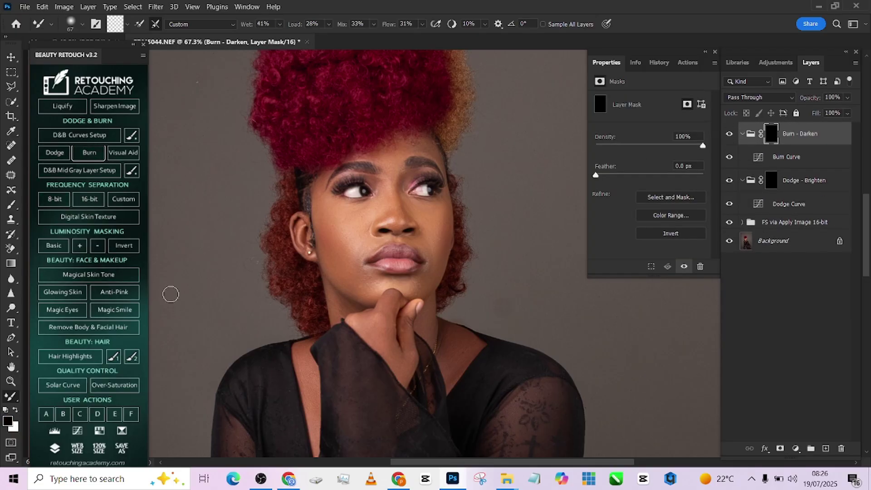
Set the Brush tool to 3% flow and target the Dodge - Brighten mask
click(10, 205)
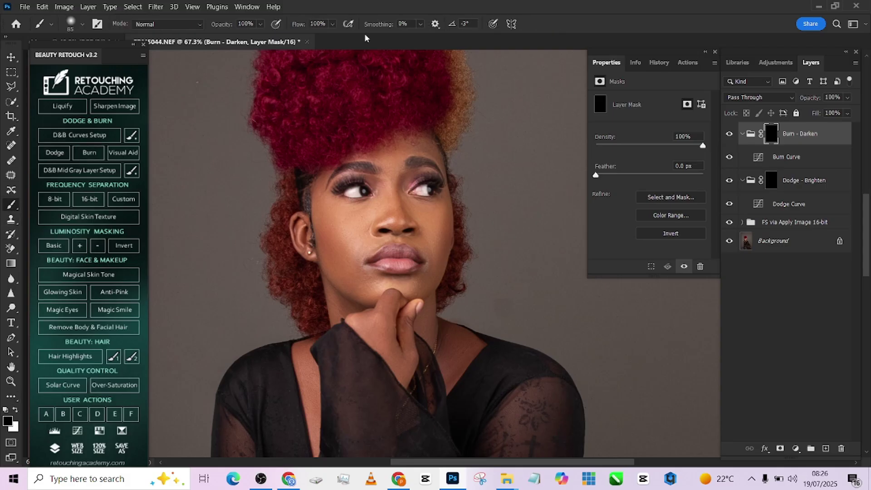
click(317, 24)
text(3)
key(Return)
click(772, 181)
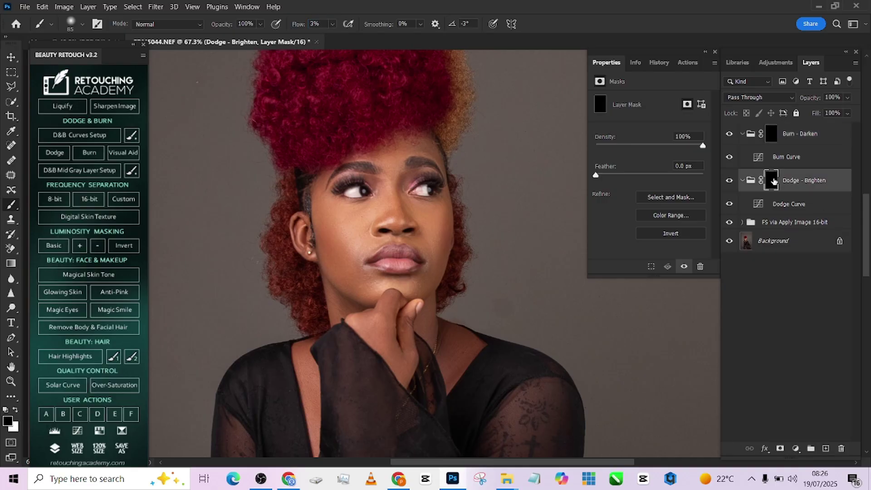
Hide the FS group and paint white on the Dodge - Brighten mask over the cheeks, lips, chin and chest
click(730, 223)
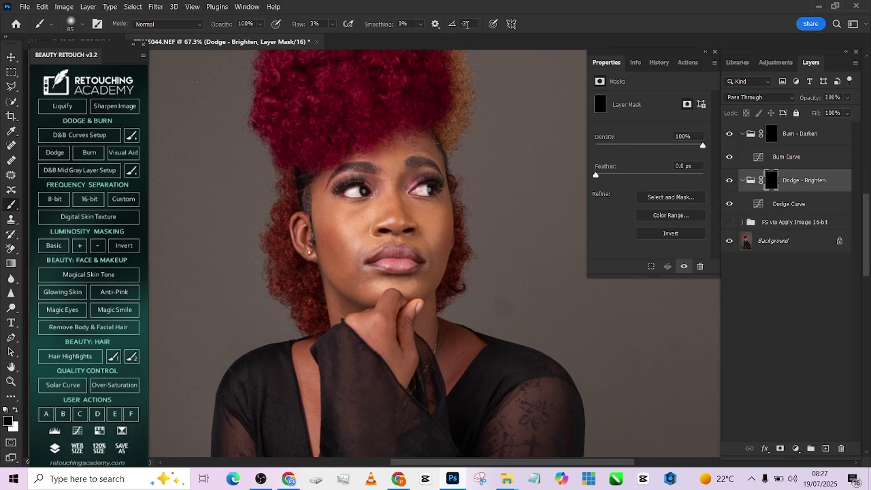
key(x)
scroll(440, 174, up, 2)
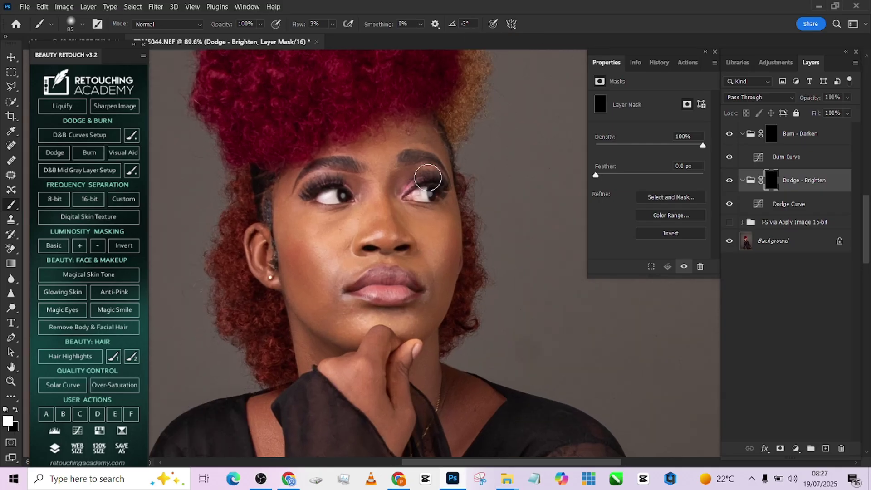
key(bracketleft)
key(bracketleft)
key(bracketleft)
key(bracketleft)
key(bracketleft)
key(bracketleft)
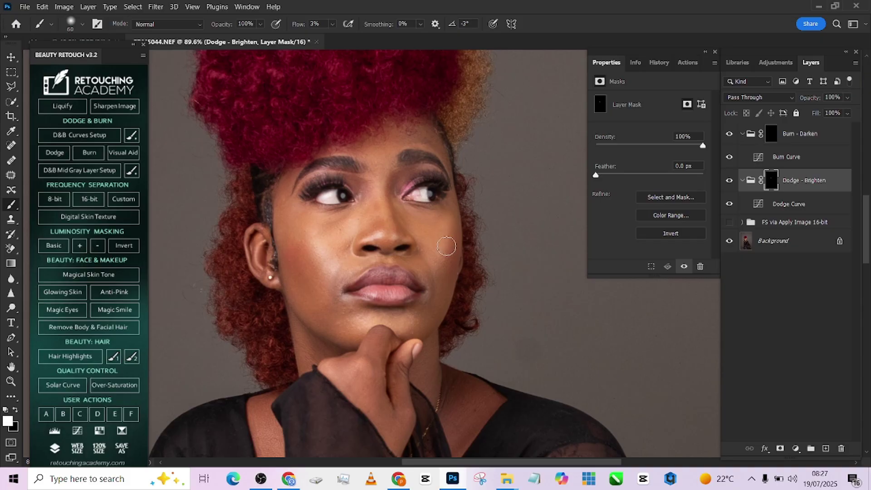
key(bracketright)
key(bracketright)
key(bracketleft)
key(bracketleft)
key(bracketleft)
key(bracketleft)
key(bracketleft)
key(bracketleft)
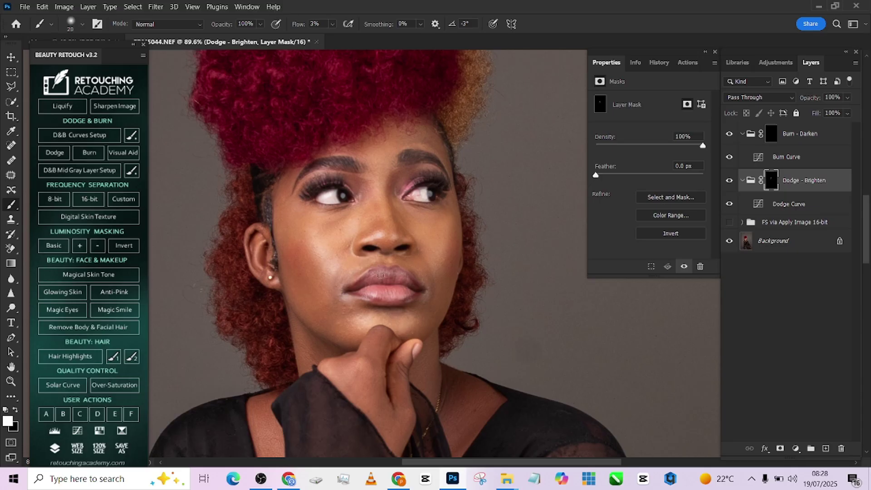
key(bracketright)
key(bracketright)
key(bracketright)
key(bracketright)
scroll(422, 218, down, 3)
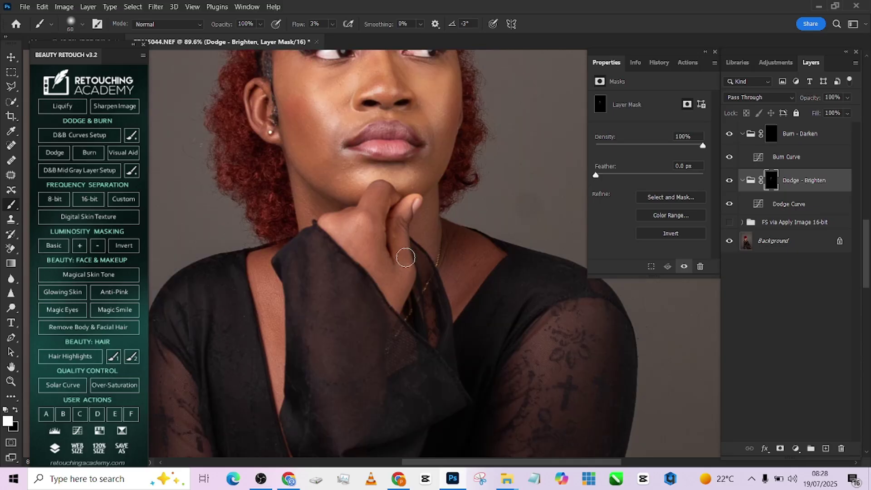
scroll(425, 331, up, 4)
scroll(425, 332, down, 3)
scroll(313, 282, up, 3)
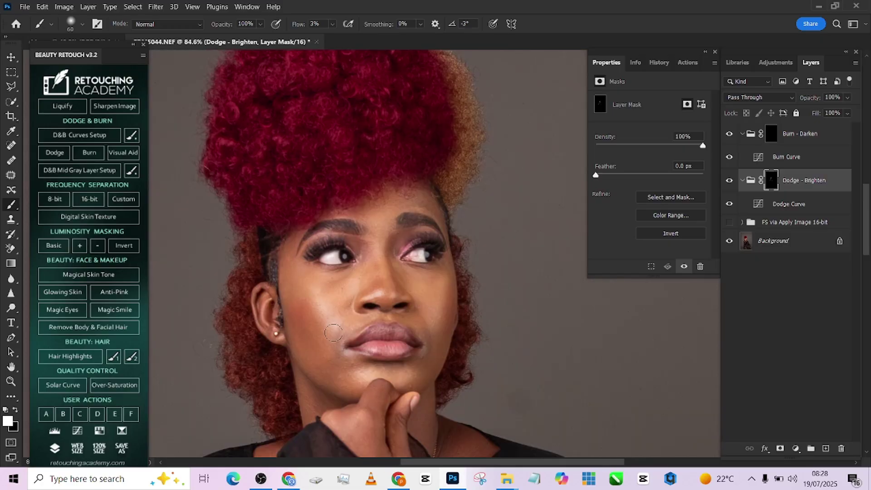
On the Burn - Darken mask, darken the shadows at the cheek, jawline, chin and eye area
click(771, 135)
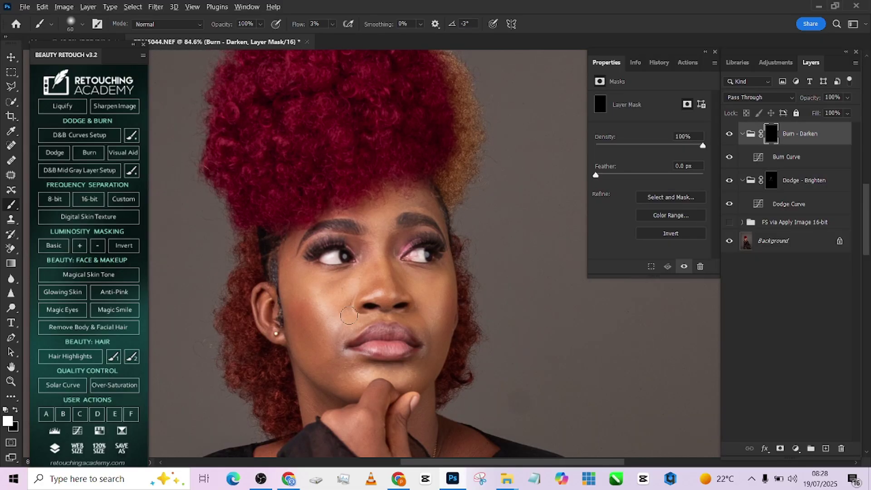
mouse_move(306, 323)
mouse_down()
mouse_move(290, 292)
mouse_move(319, 364)
mouse_move(314, 339)
mouse_move(321, 348)
mouse_move(294, 307)
mouse_move(297, 325)
mouse_up()
mouse_move(416, 339)
mouse_down()
mouse_move(451, 308)
mouse_move(444, 359)
mouse_up()
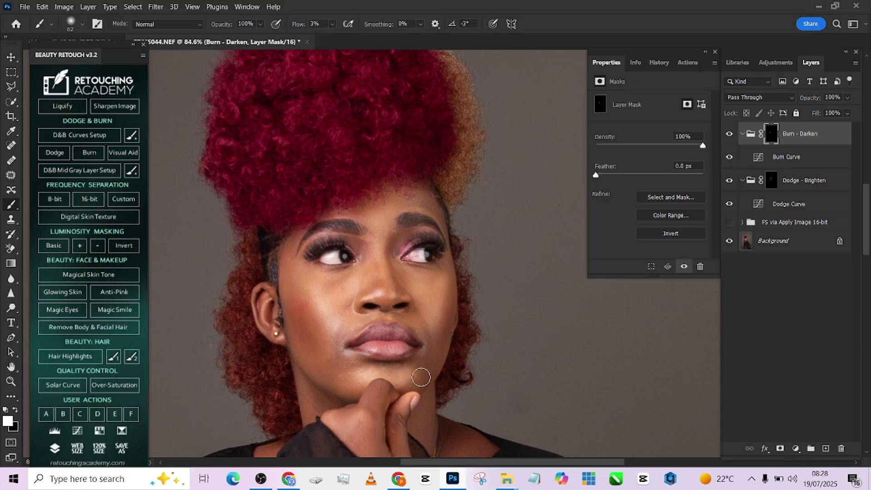
drag(357, 389, 360, 389)
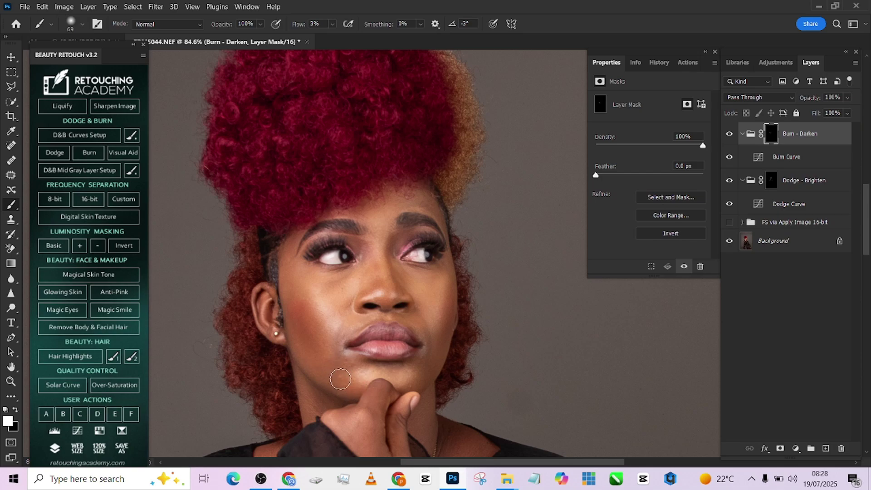
drag(406, 272, 372, 250)
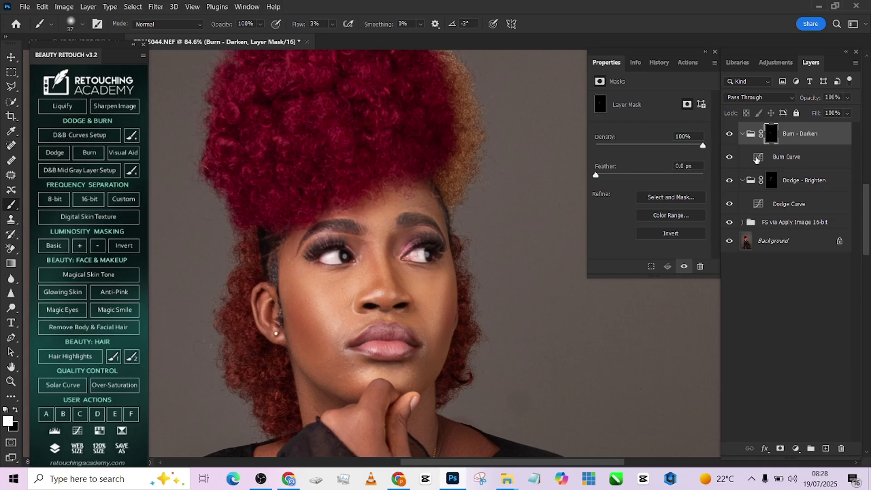
Turn the dodge effect back on, lower the Dodge group to 55% opacity, and adjust Burn's opacity
click(729, 181)
click(772, 181)
alt+right_click(414, 275)
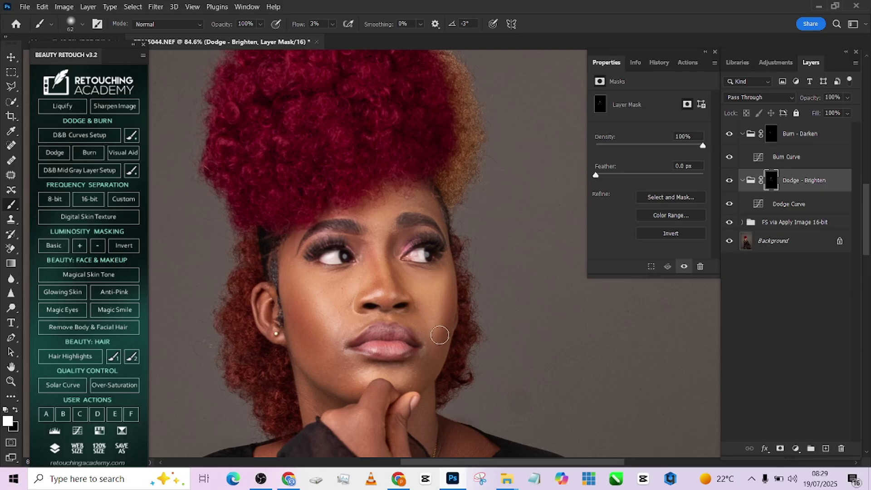
click(847, 97)
drag(836, 114, 830, 115)
click(837, 144)
click(848, 98)
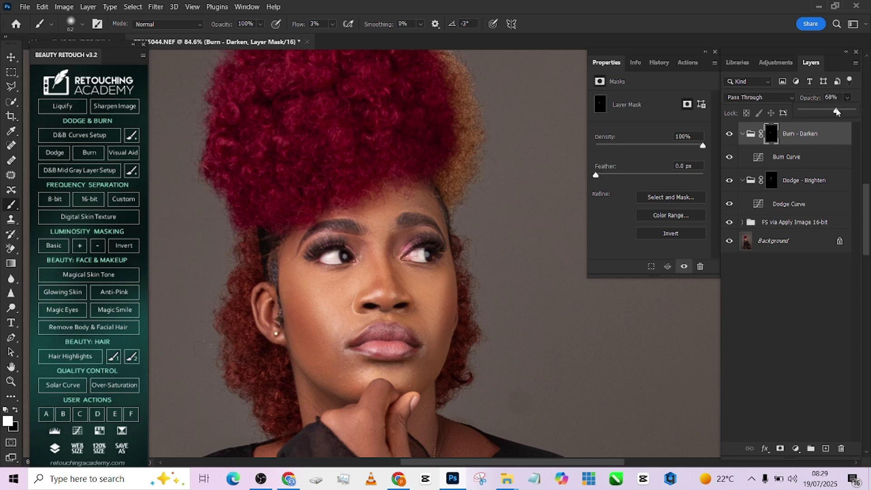
click(843, 191)
Group the Dodge and Burn groups into Group 1 and compare the face with it hidden and shown
ctrl+click(841, 191)
key(ctrl+g)
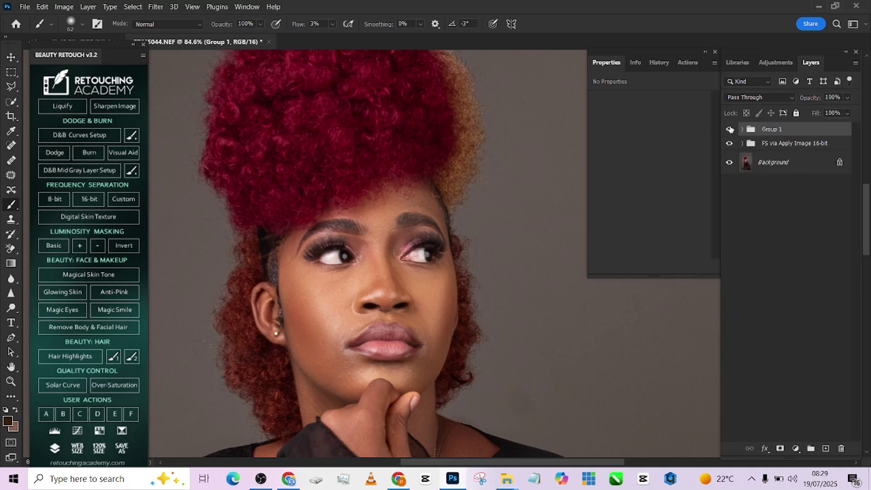
click(729, 130)
click(729, 129)
key(ctrl+0)
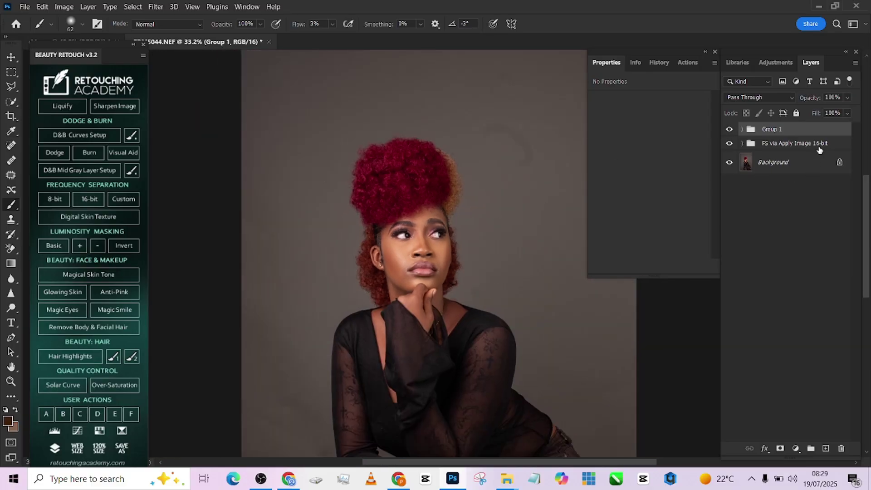
Set Group 1's opacity to 82%
right_click(804, 168)
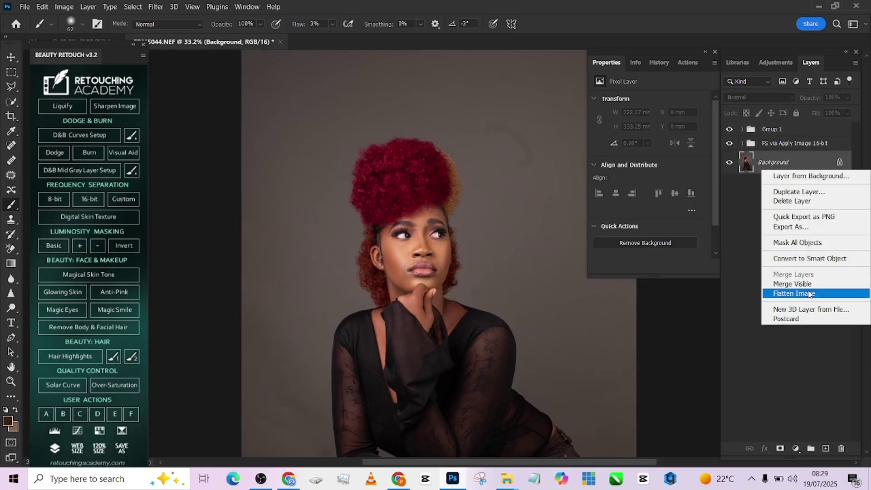
click(792, 131)
click(799, 131)
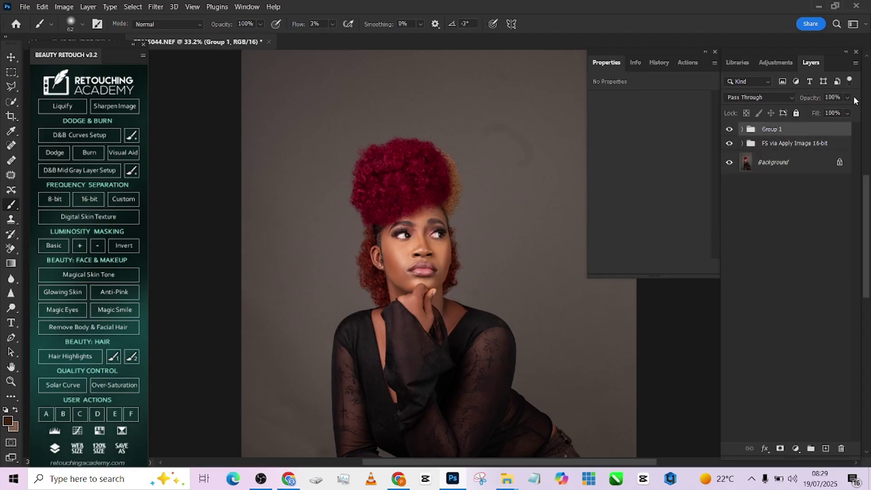
click(848, 98)
drag(845, 111, 843, 111)
Flatten the image into a single Background layer
right_click(777, 174)
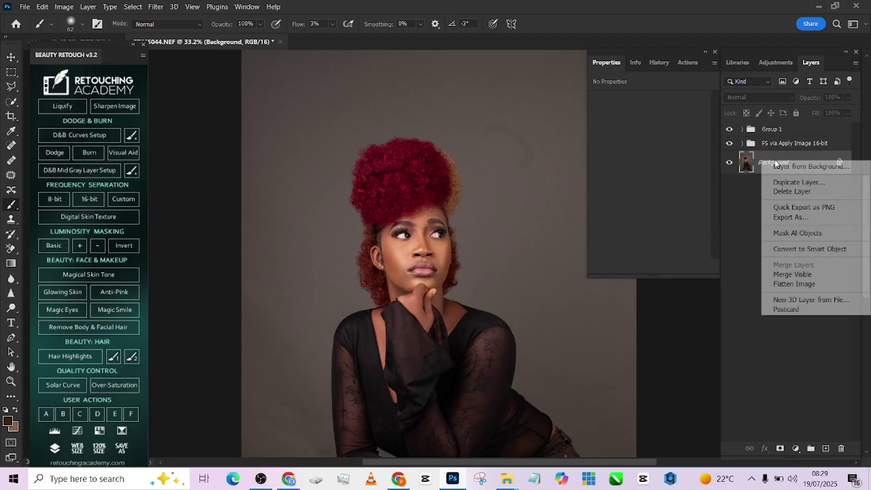
click(797, 284)
scroll(346, 239, down, 3)
scroll(346, 239, up, 1)
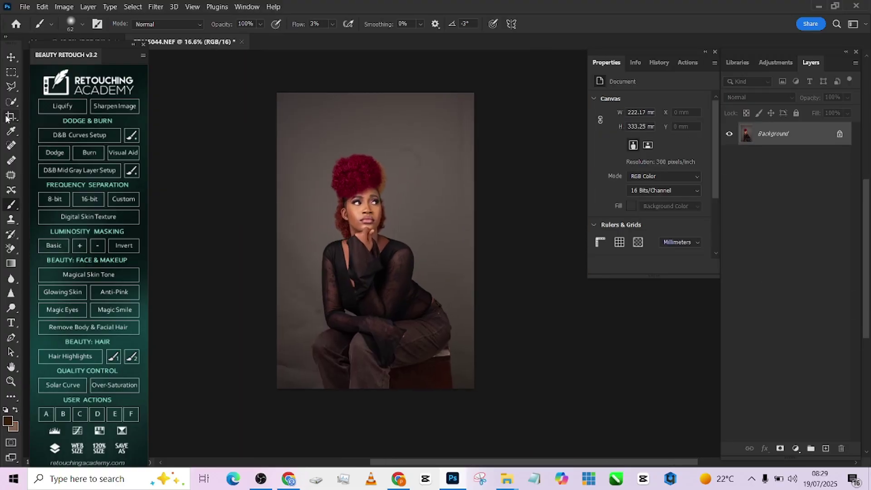
Crop at the 4:5 (8:10) ratio, extending the top past the photo with Content-Aware fill
key(c)
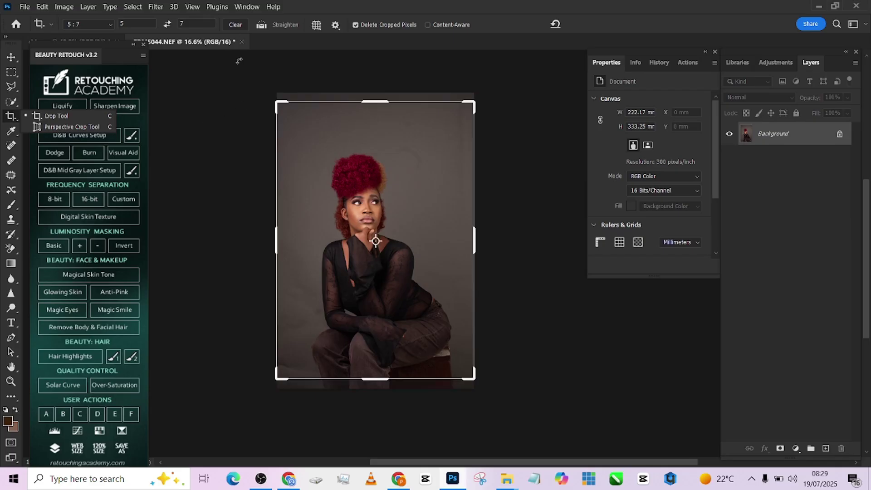
click(94, 25)
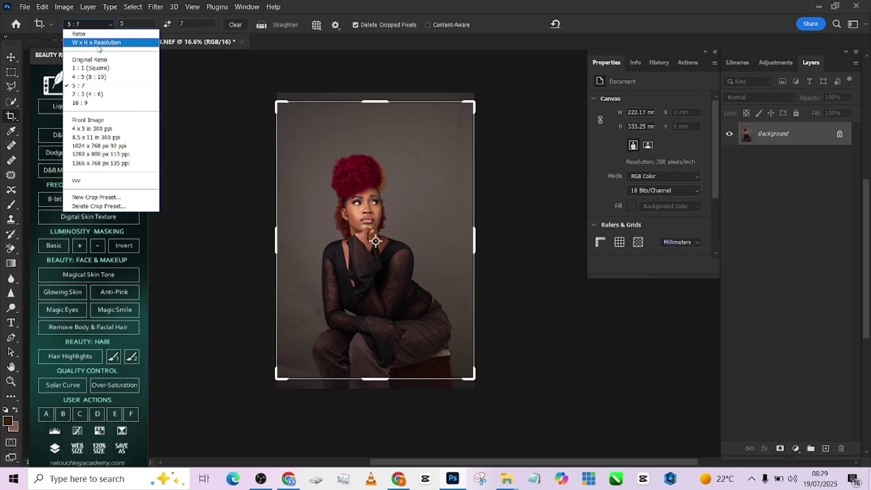
click(102, 82)
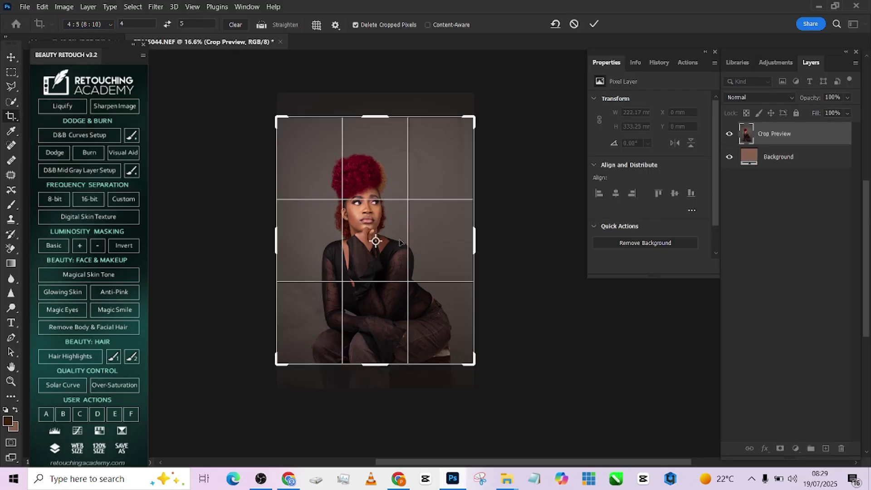
drag(401, 246, 403, 220)
drag(379, 112, 381, 70)
click(428, 24)
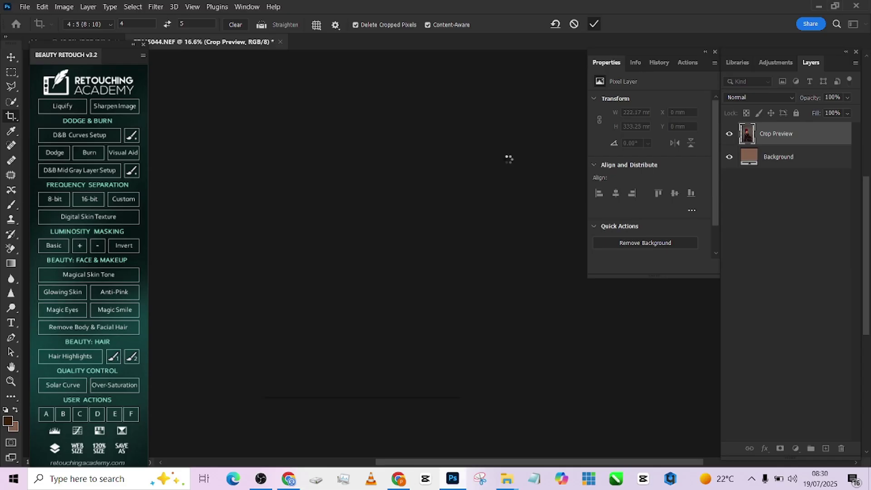
With Quick Selection, select the subject and invert the selection to cover the background
click(12, 102)
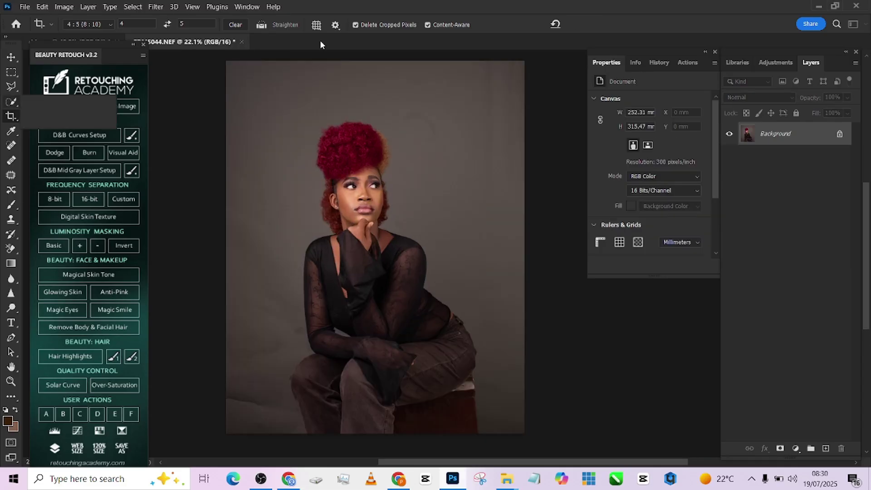
click(36, 101)
click(372, 118)
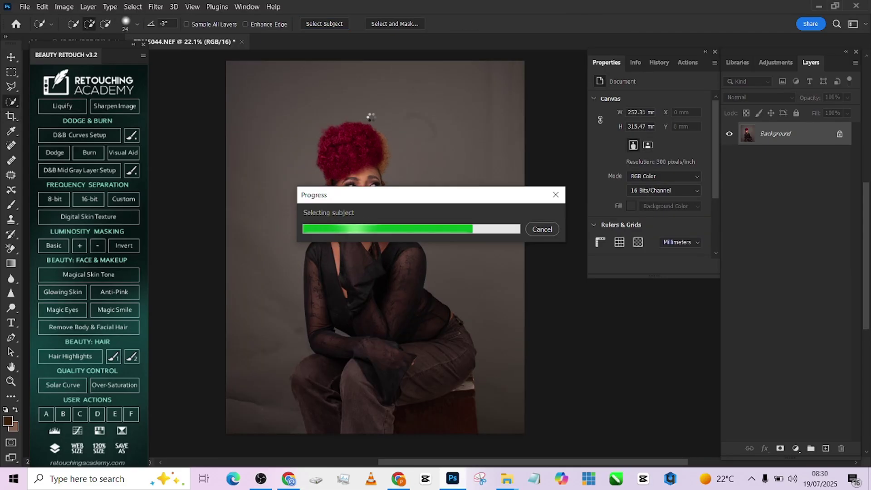
right_click(425, 123)
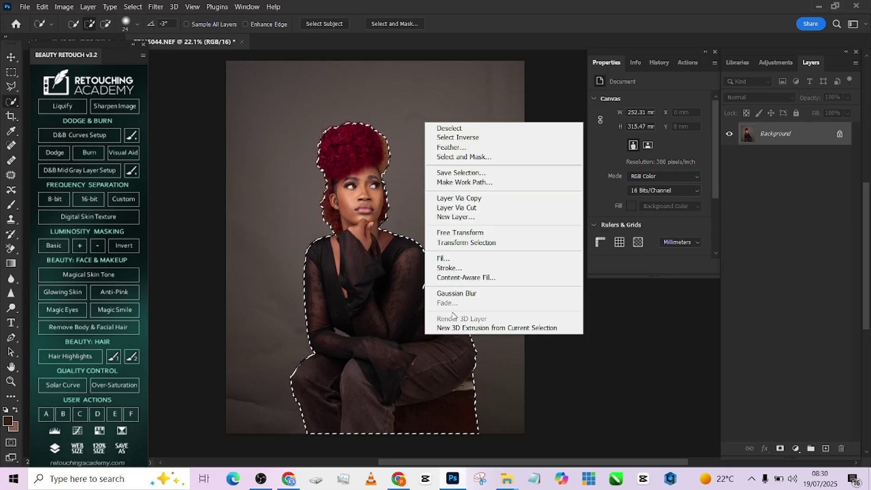
click(457, 137)
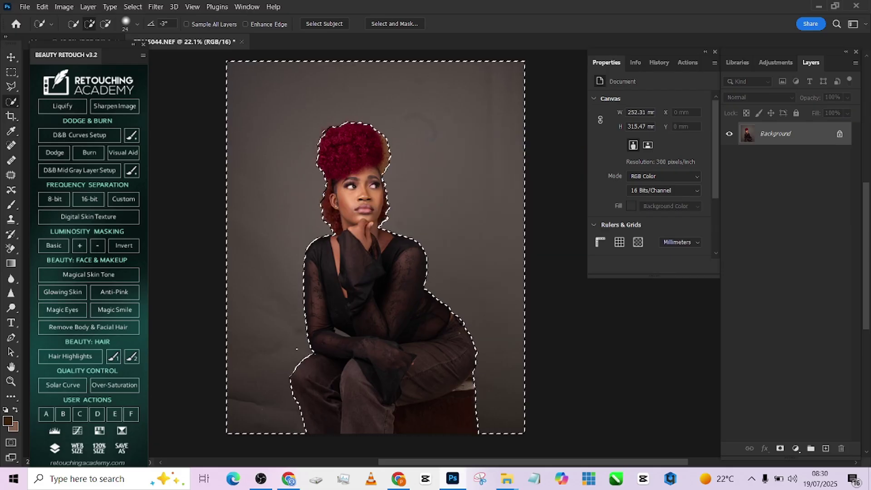
Add the arm-knee gap and the hair edge to the selection, then duplicate Background
scroll(297, 349, up, 6)
key(bracketleft)
key(bracketleft)
key(bracketleft)
key(bracketleft)
key(bracketleft)
key(bracketleft)
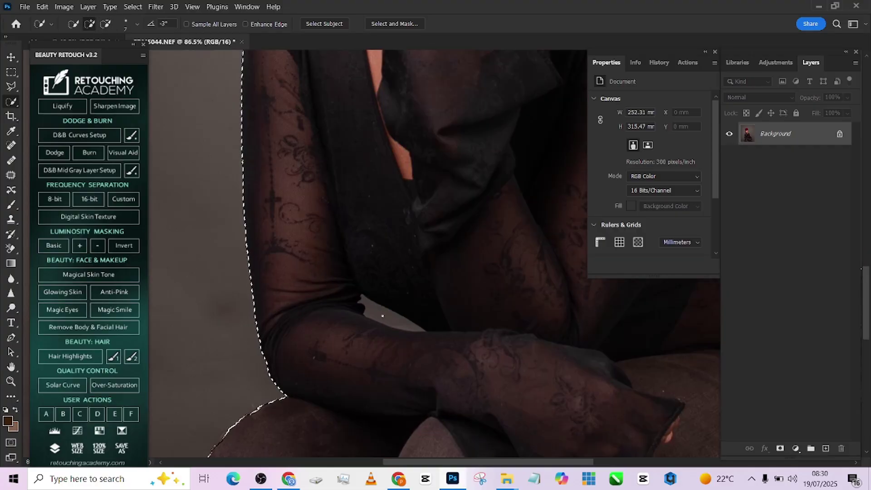
click(382, 317)
scroll(391, 336, down, 4)
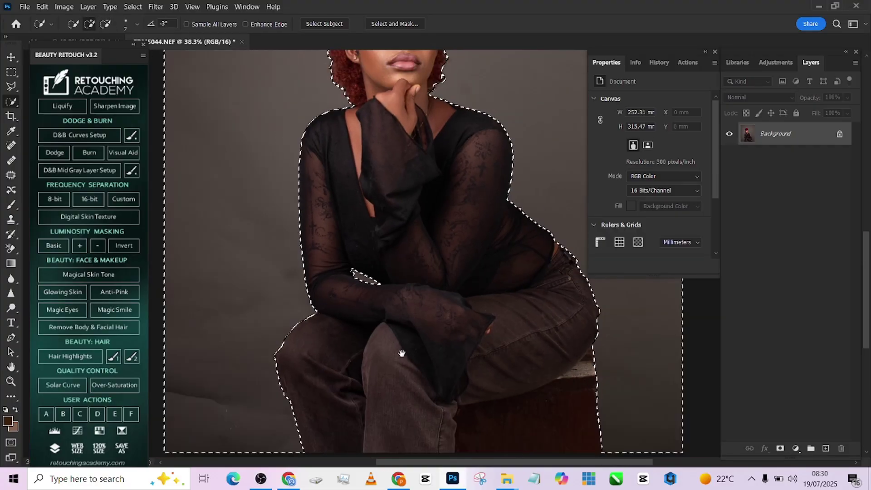
drag(401, 354, 428, 338)
scroll(412, 311, up, 6)
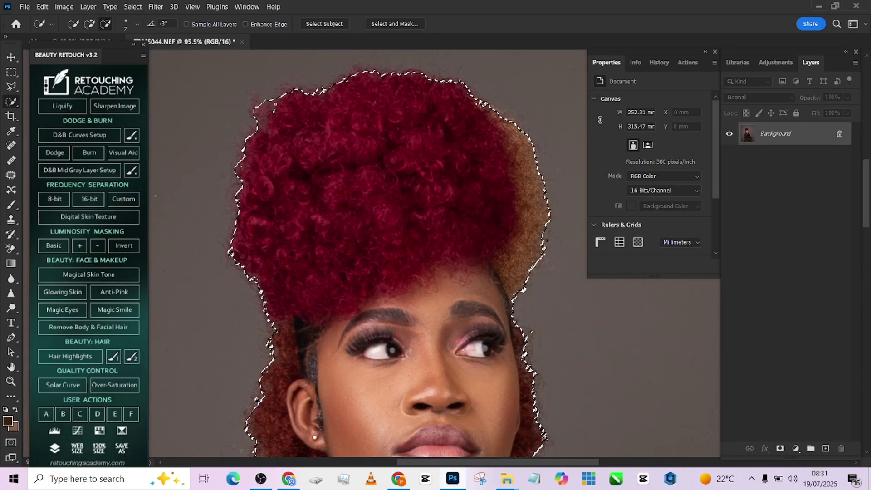
drag(317, 90, 353, 81)
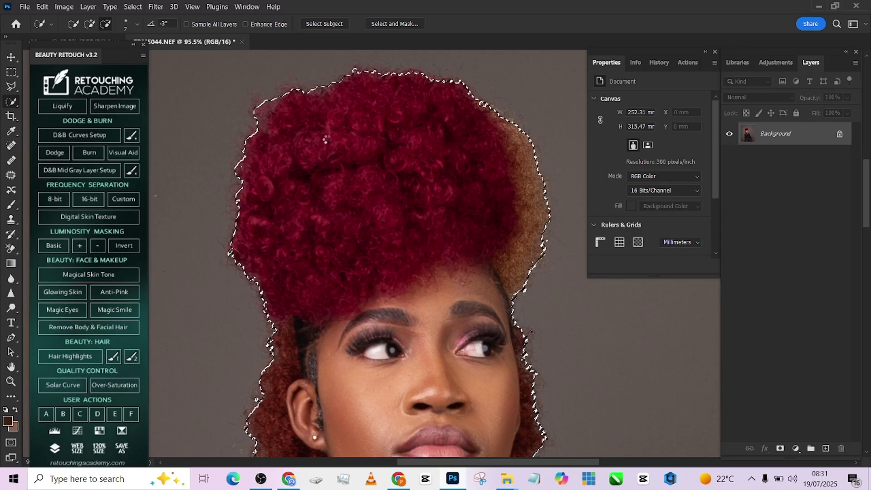
scroll(431, 159, down, 8)
scroll(432, 159, down, 2)
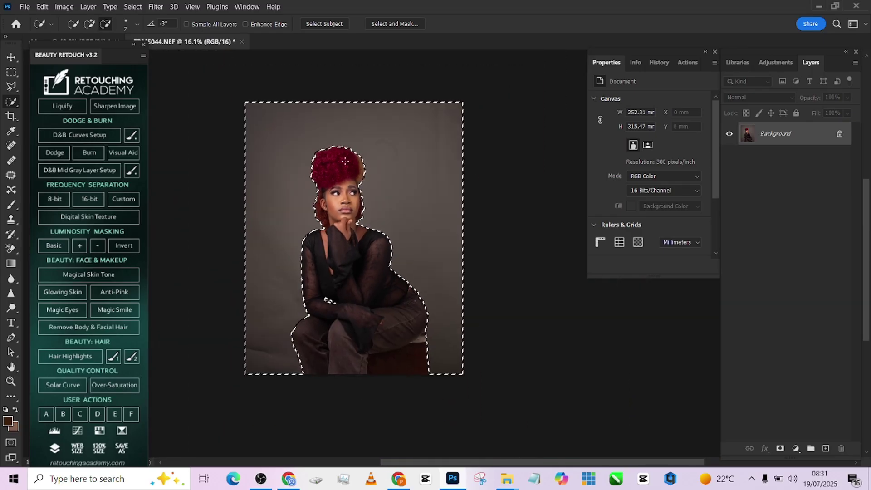
drag(777, 146, 826, 448)
Cut the selected background onto its own layer, Layer 1, using Layer Via Cut
right_click(376, 258)
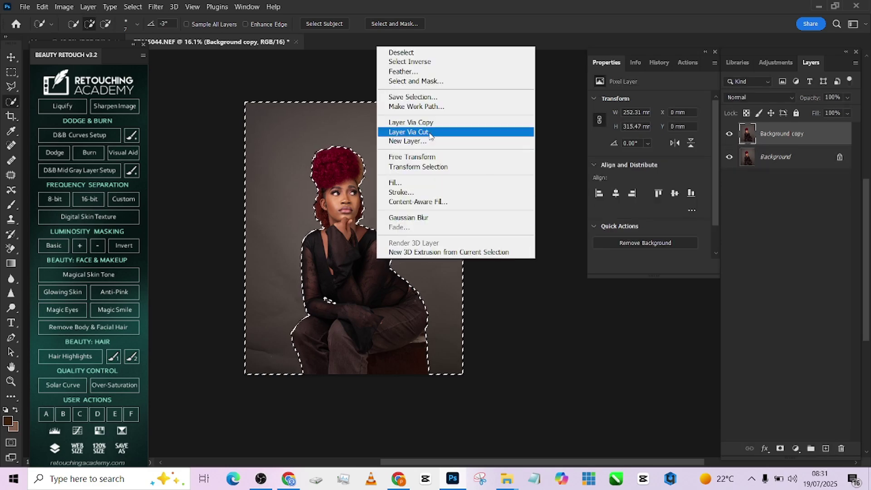
click(408, 131)
ctrl+click(749, 136)
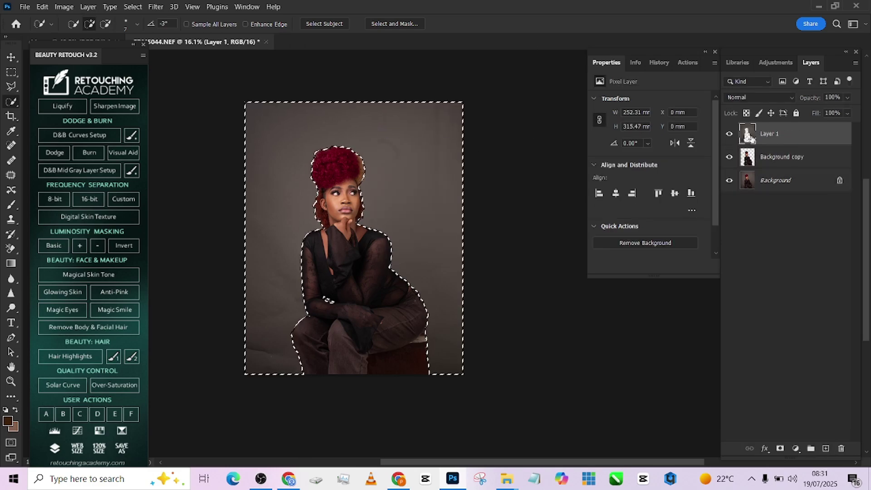
Apply a Gaussian Blur of radius 144.6 to the background and deselect
click(155, 6)
mouse_move(286, 154)
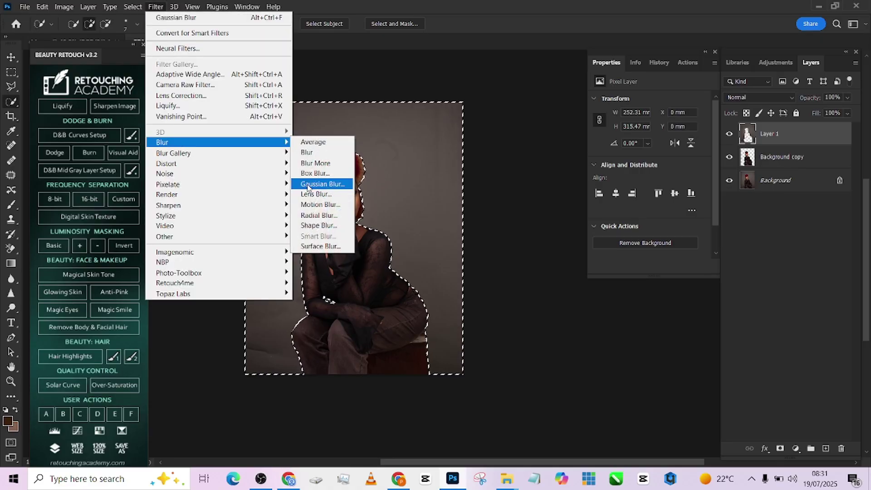
click(322, 183)
drag(513, 282, 528, 278)
click(590, 129)
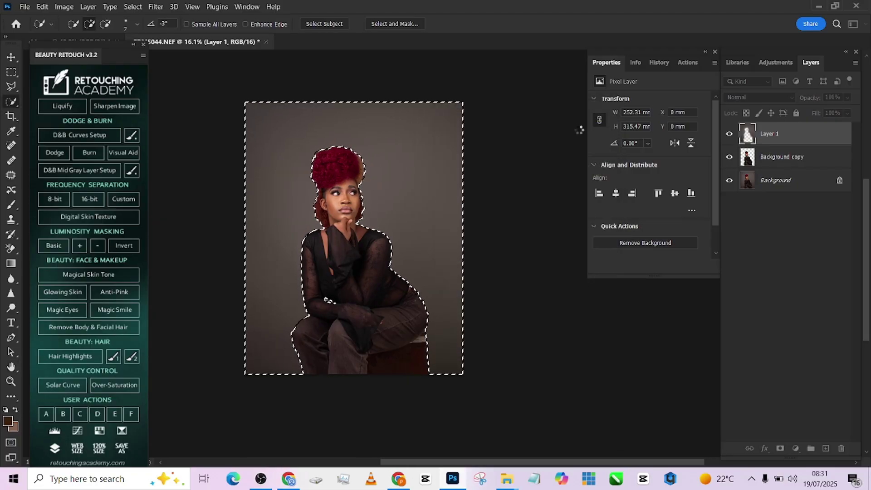
key(ctrl+d)
Move Background copy above the blurred Layer 1
scroll(472, 205, up, 3)
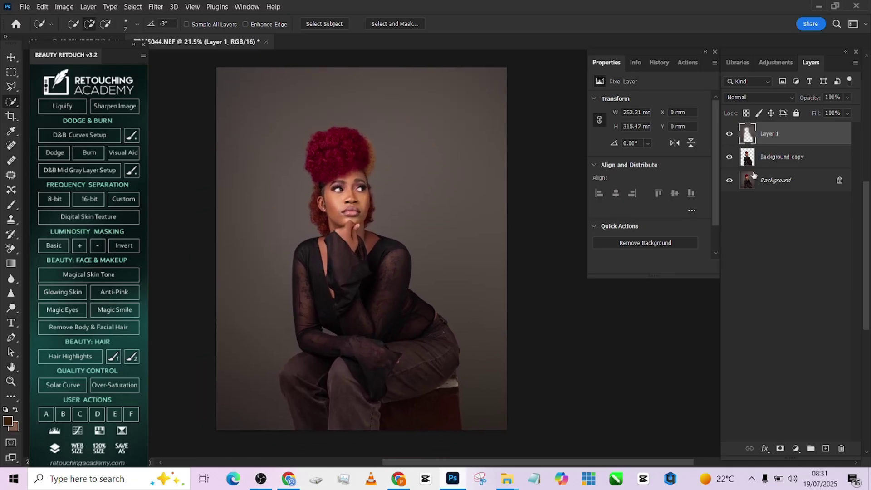
drag(771, 162, 775, 132)
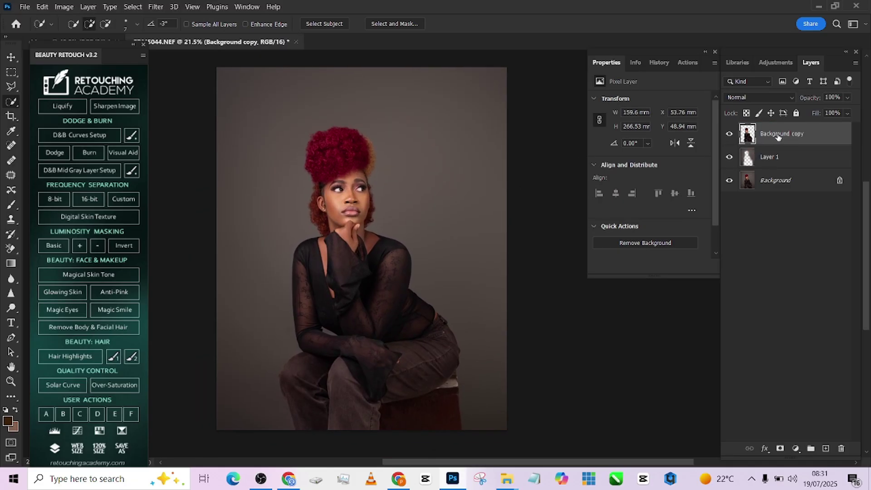
click(778, 163)
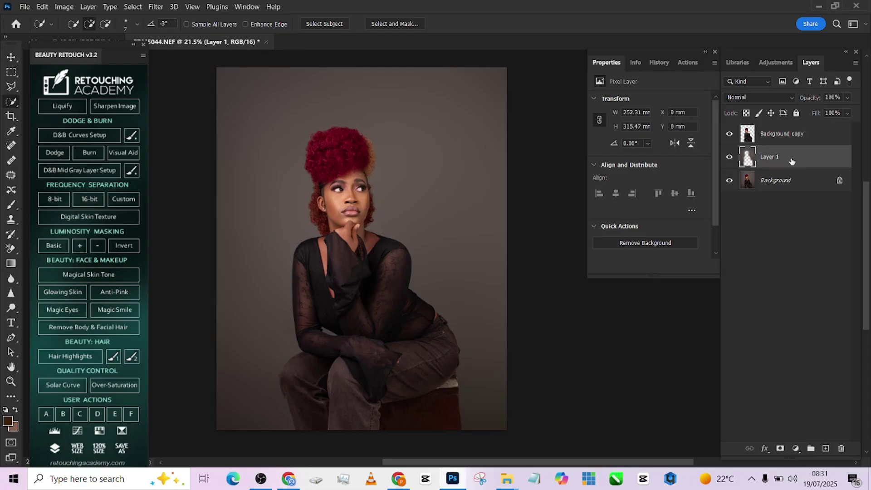
click(796, 449)
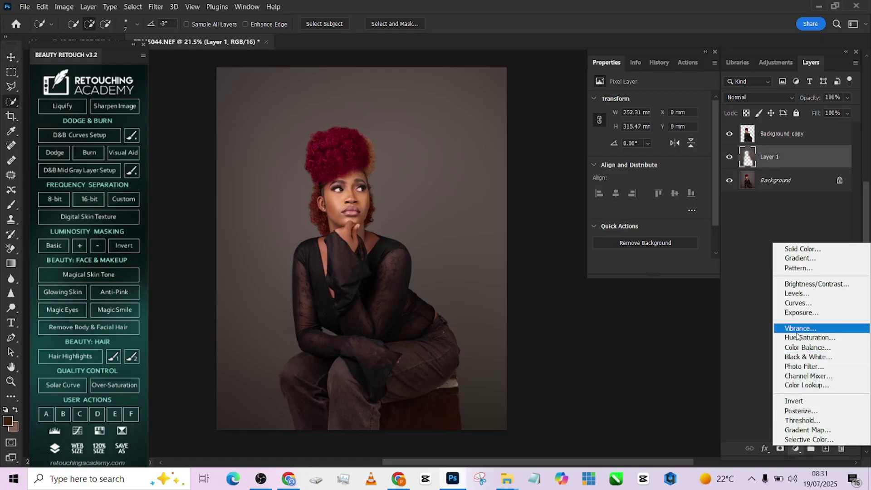
click(797, 249)
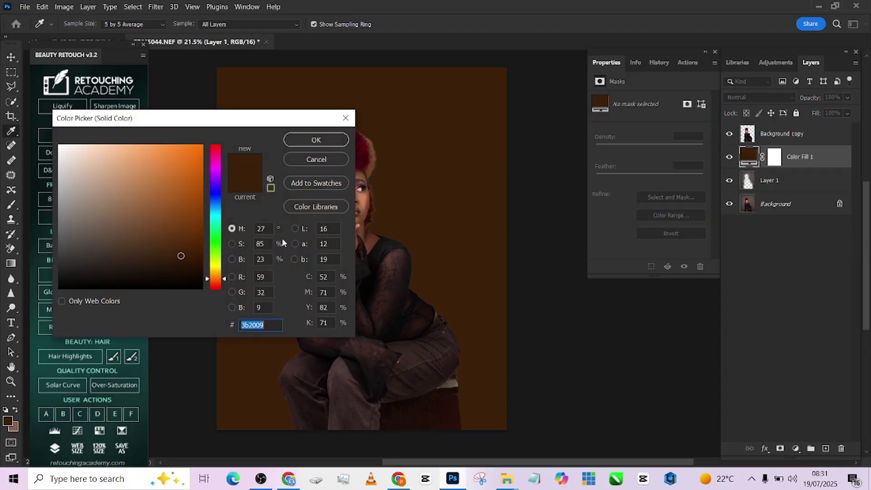
mouse_move(169, 153)
mouse_down()
mouse_move(192, 157)
mouse_move(254, 134)
mouse_move(588, 151)
mouse_up()
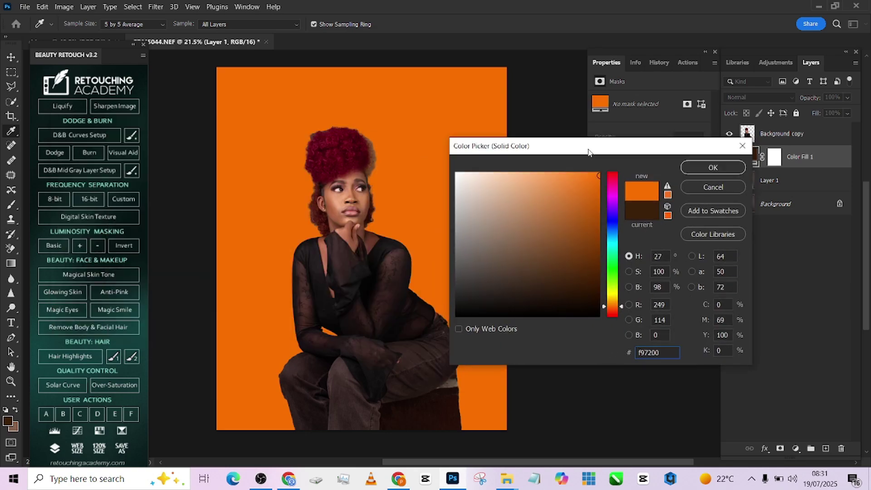
click(723, 167)
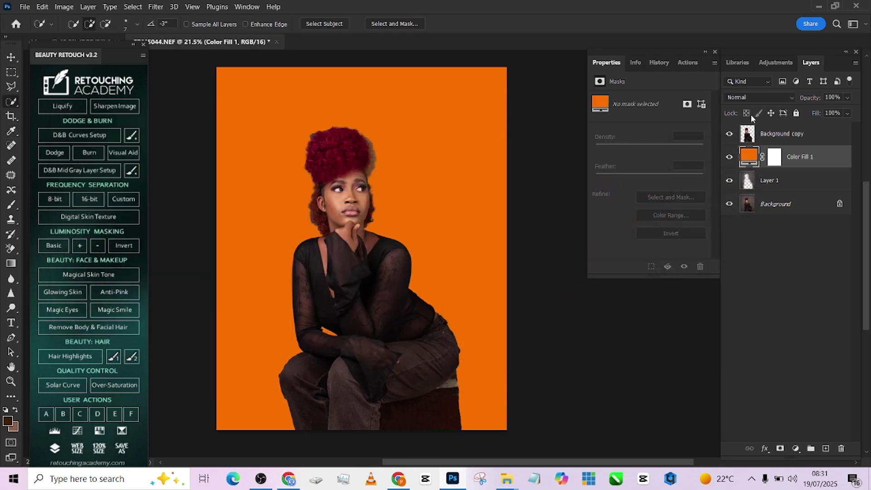
click(744, 97)
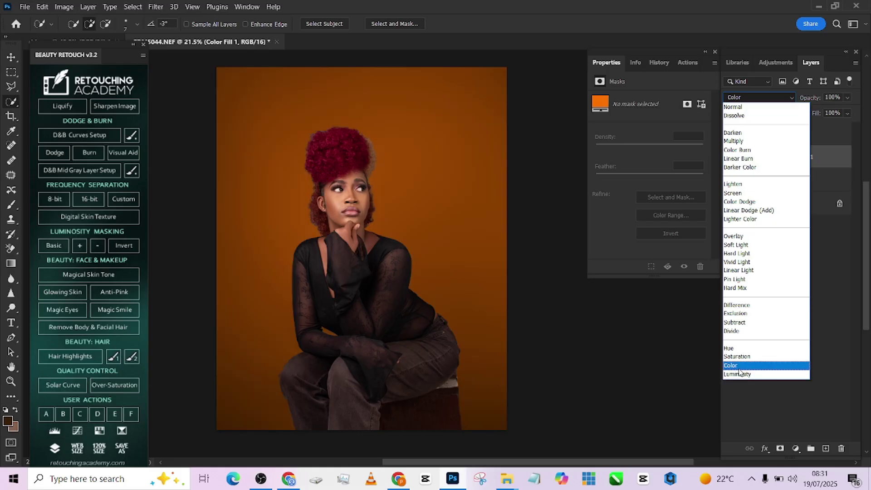
click(739, 368)
scroll(349, 161, up, 6)
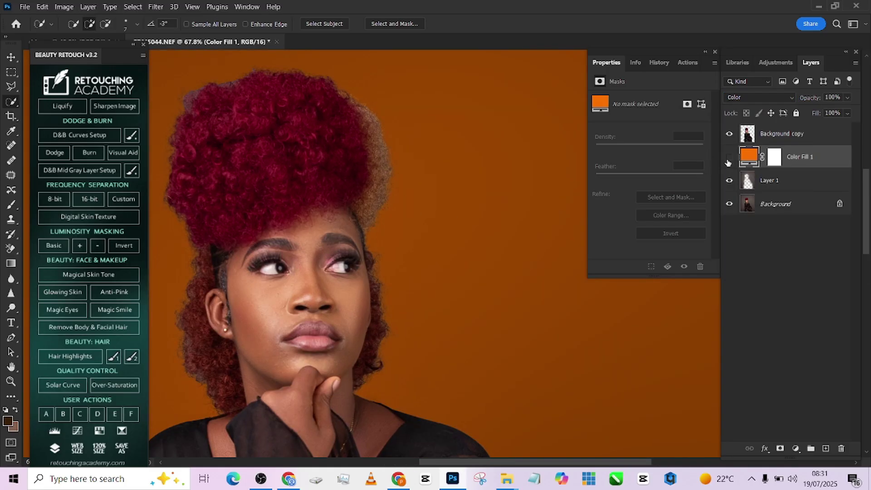
click(729, 158)
scroll(394, 152, down, 6)
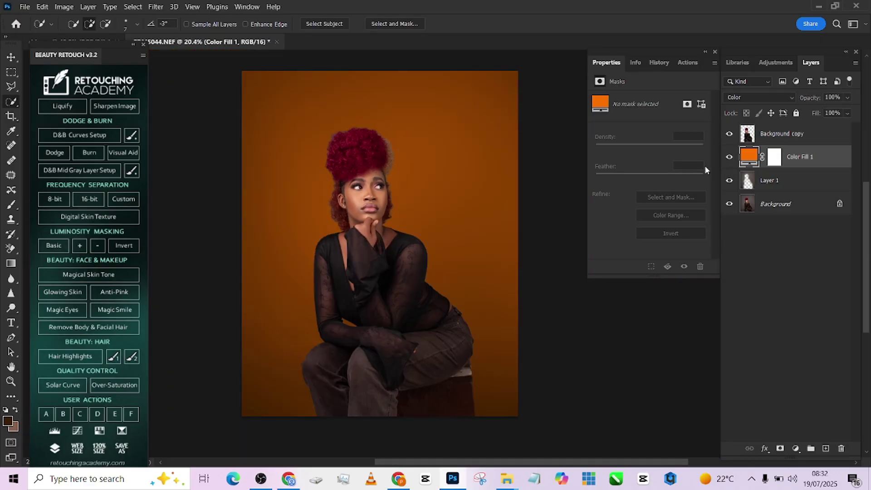
double_click(749, 156)
click(356, 150)
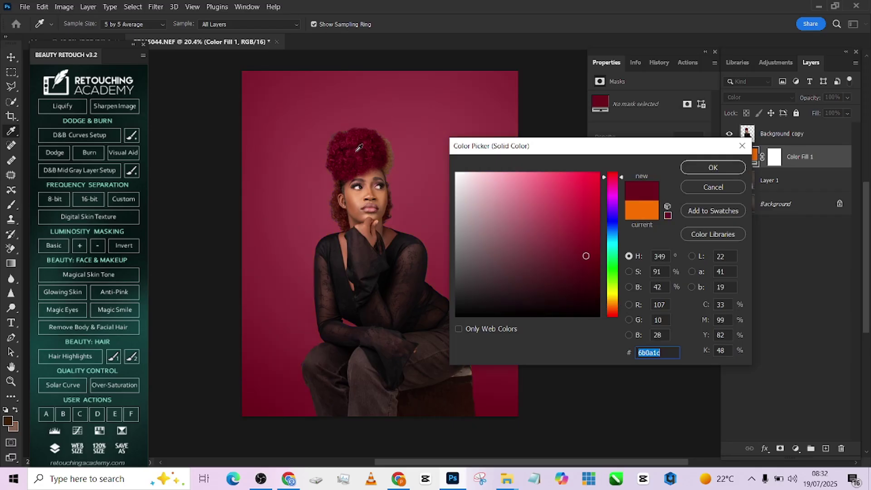
drag(354, 271, 315, 268)
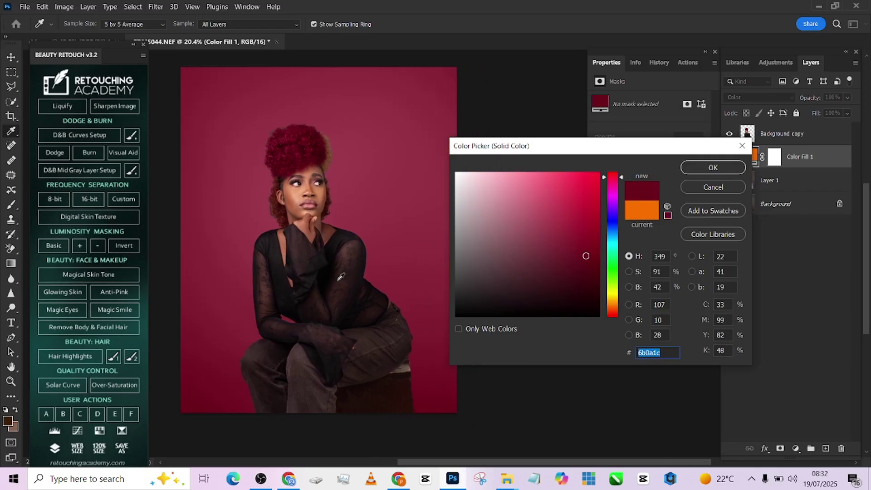
click(701, 185)
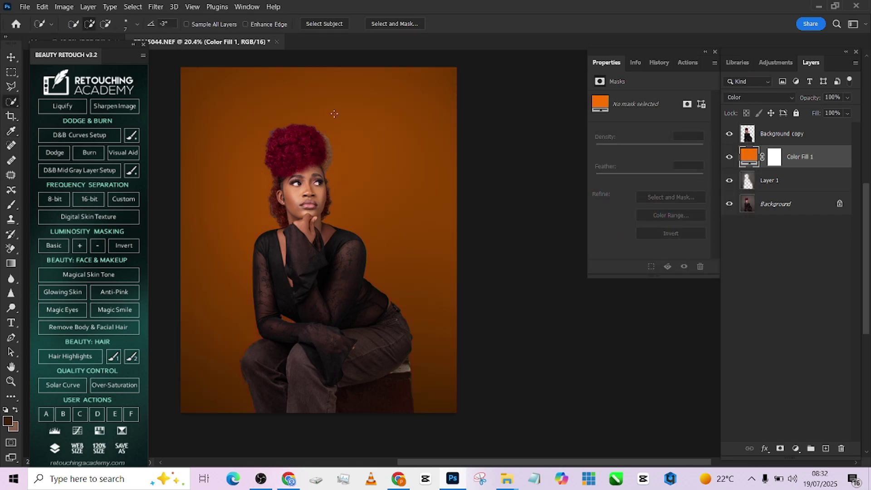
click(729, 182)
click(756, 97)
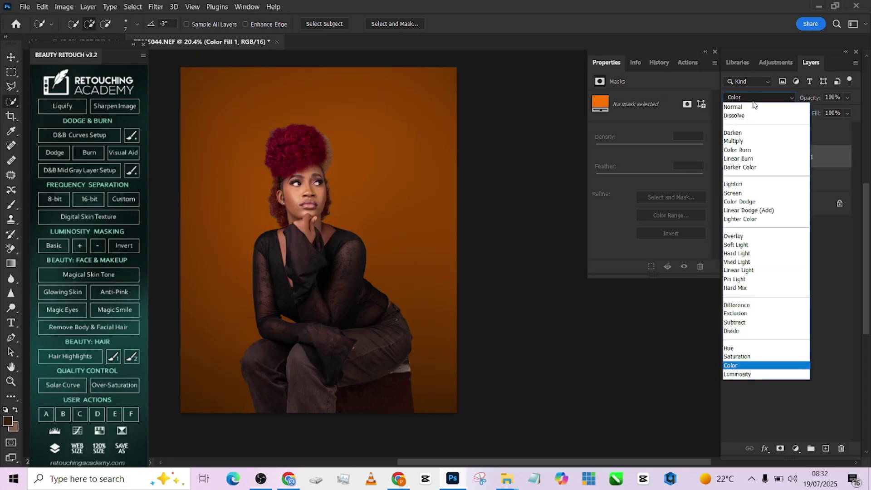
click(747, 194)
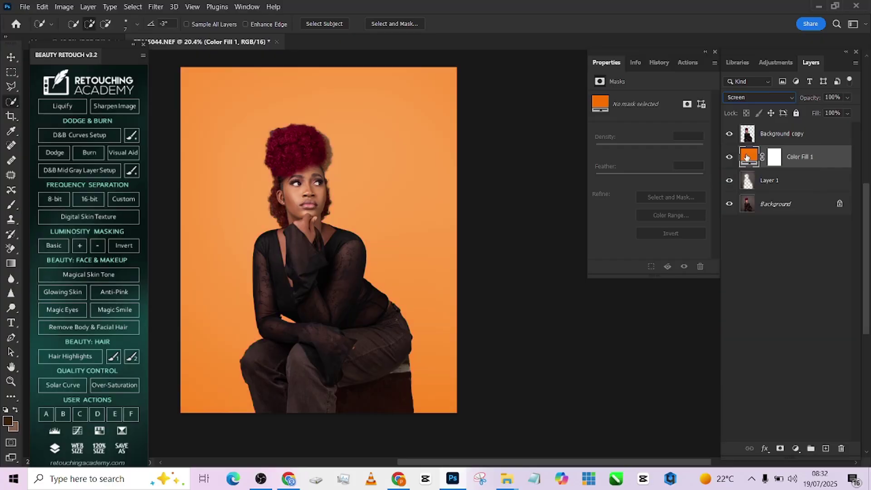
double_click(748, 156)
click(629, 271)
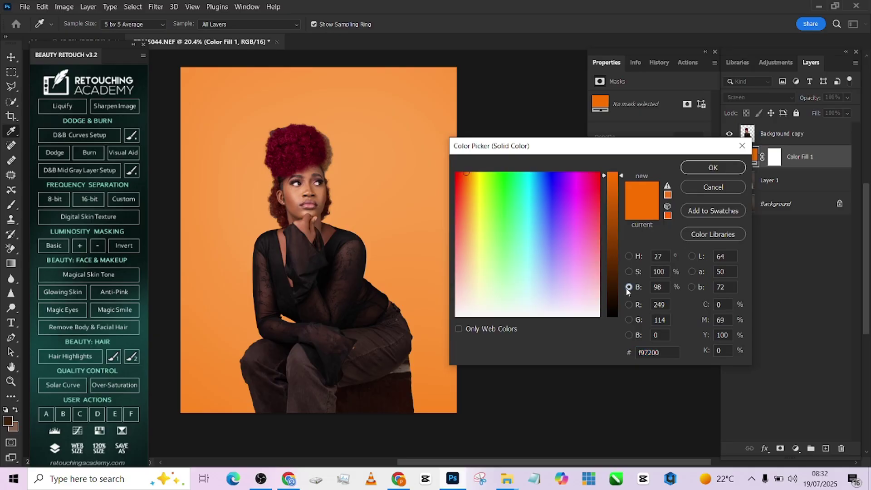
drag(622, 221, 622, 291)
click(629, 256)
drag(594, 177, 581, 211)
click(729, 186)
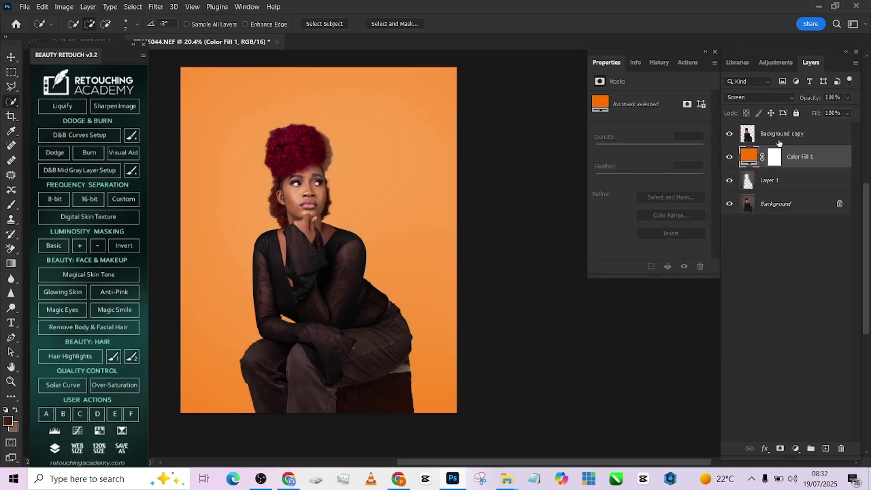
click(742, 96)
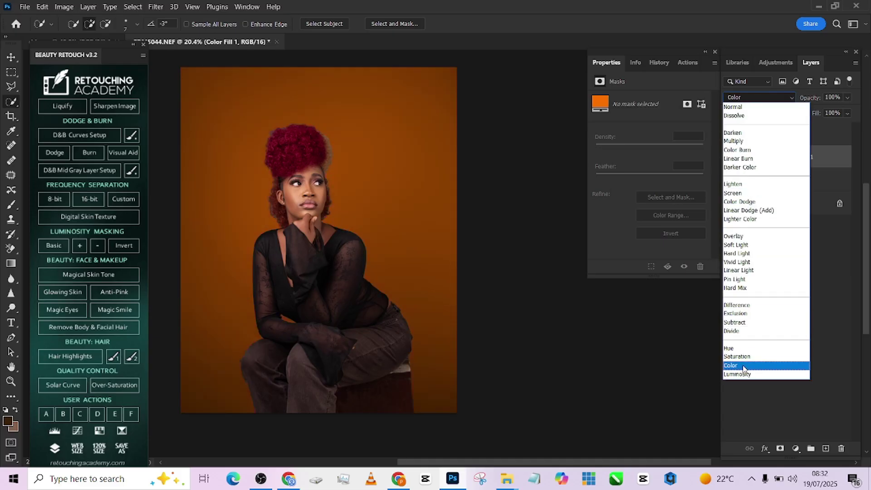
click(747, 363)
Add a Curves layer mapping input 88 to output 128, then compare against the fill and Layer 1
click(795, 448)
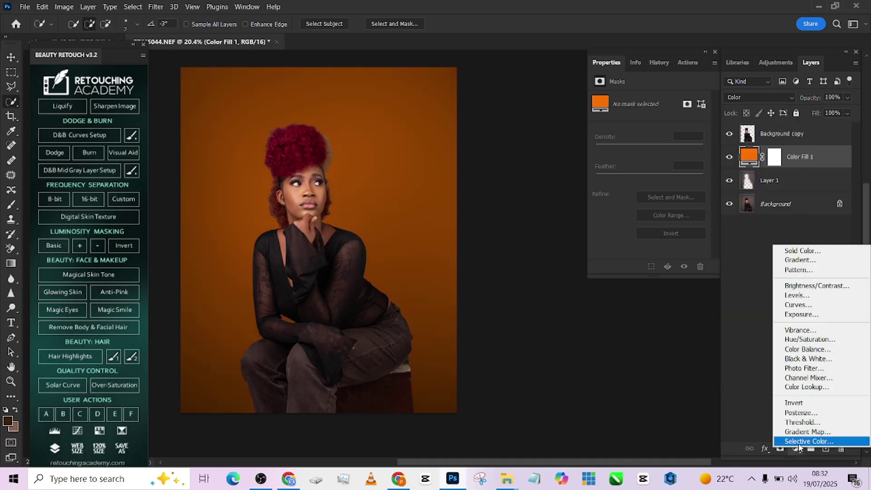
click(800, 305)
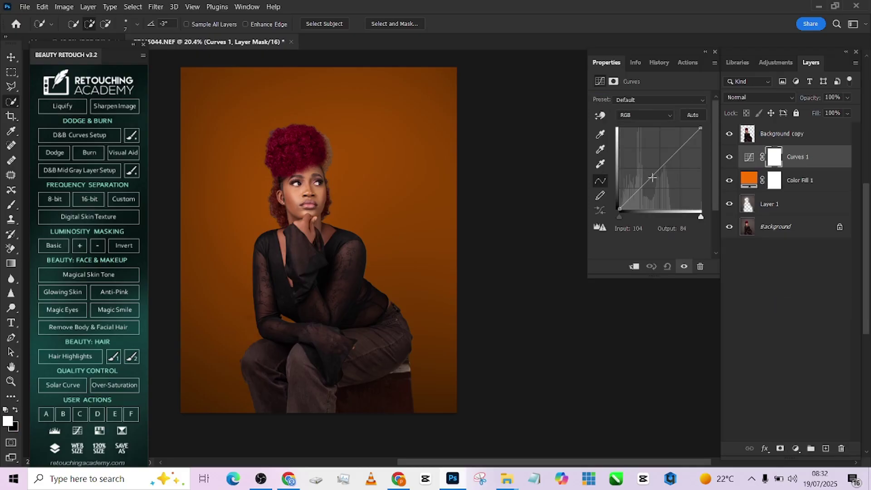
drag(645, 184, 647, 169)
click(730, 180)
click(730, 181)
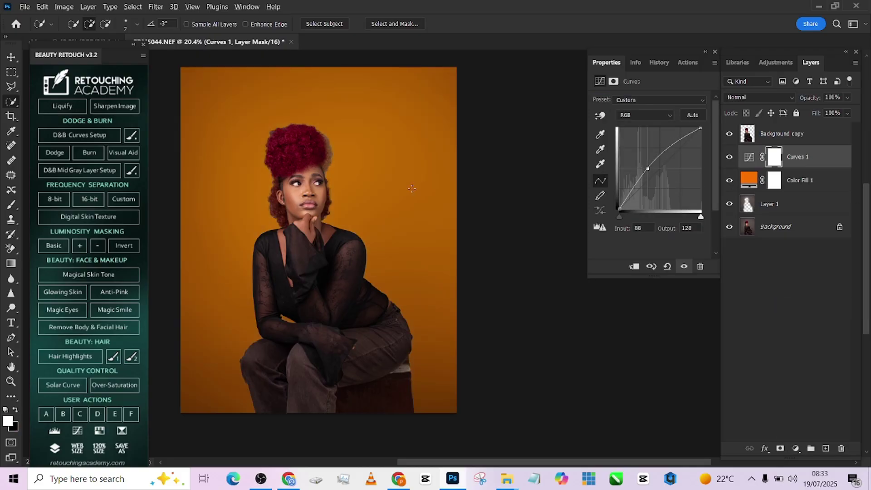
scroll(412, 189, up, 1)
click(729, 204)
click(728, 205)
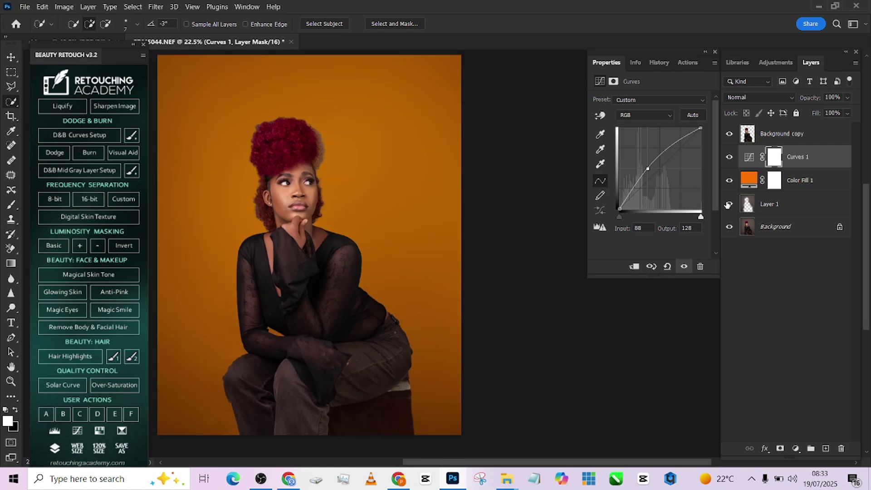
Add a radial Gradient Fill layer centred toward her face at 135% scale
click(796, 448)
click(798, 257)
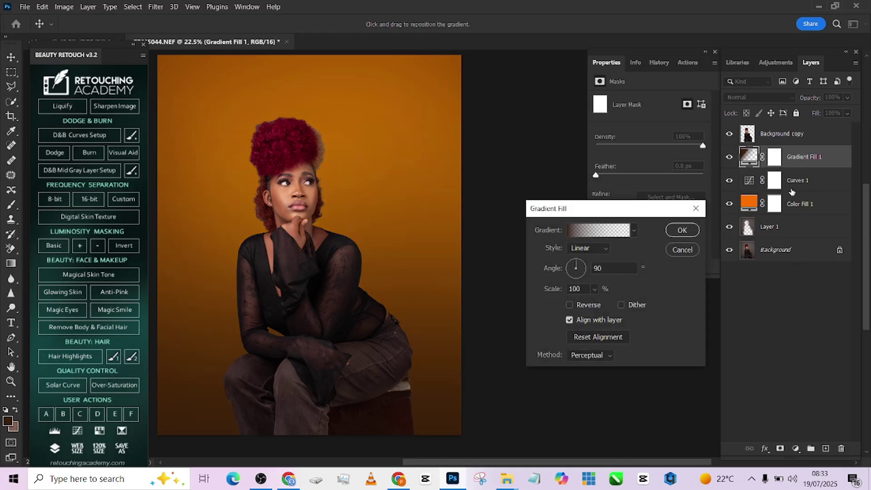
click(589, 248)
click(583, 259)
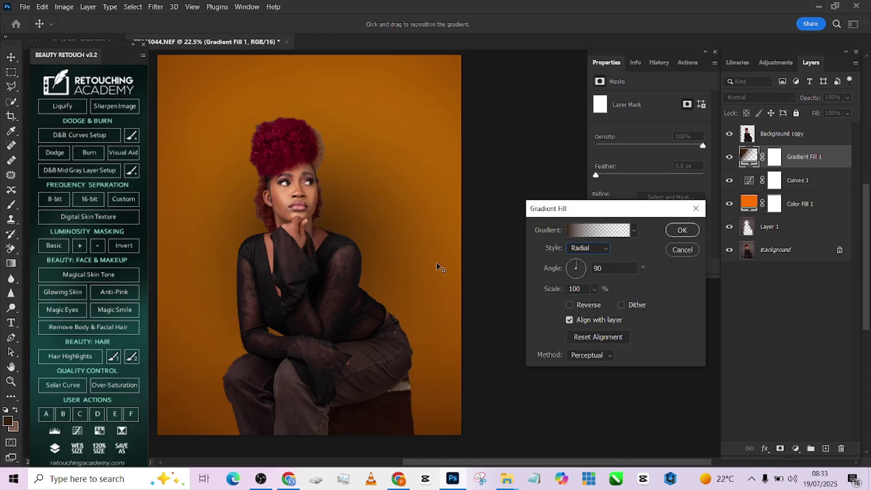
drag(371, 246, 311, 201)
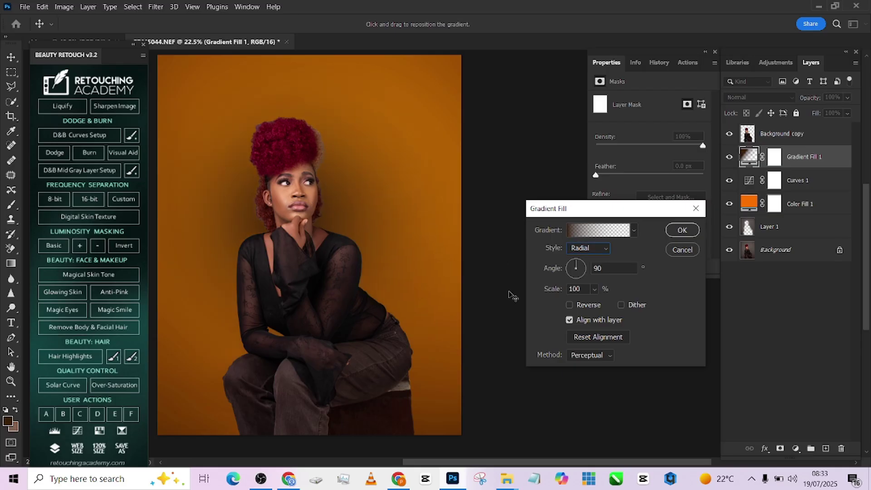
drag(547, 292, 567, 291)
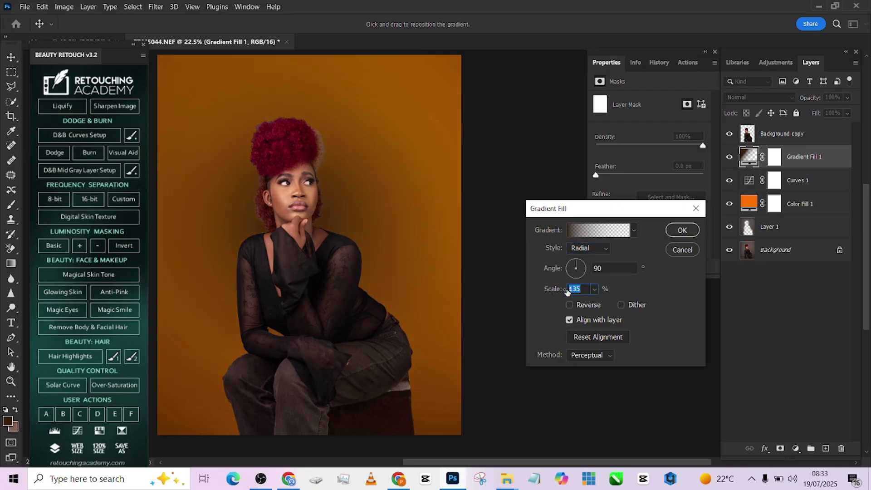
In the Gradient Editor, set both the left and right stops to a light peach
click(594, 230)
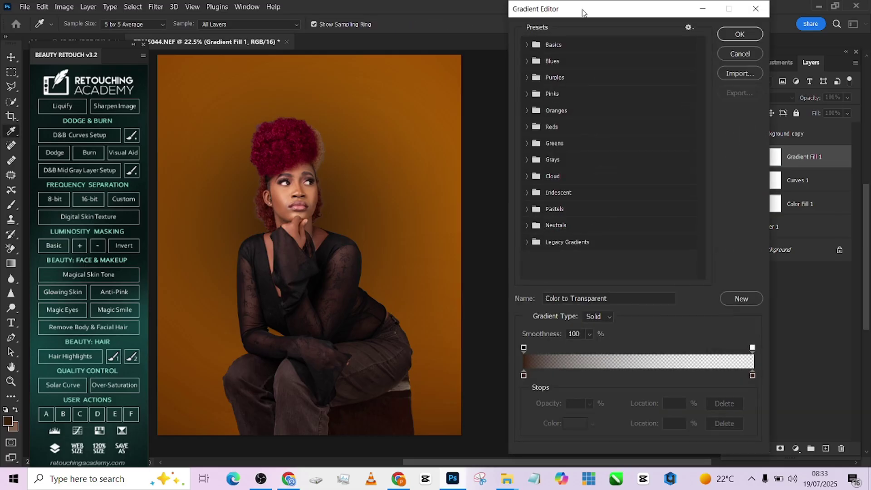
double_click(524, 375)
click(290, 136)
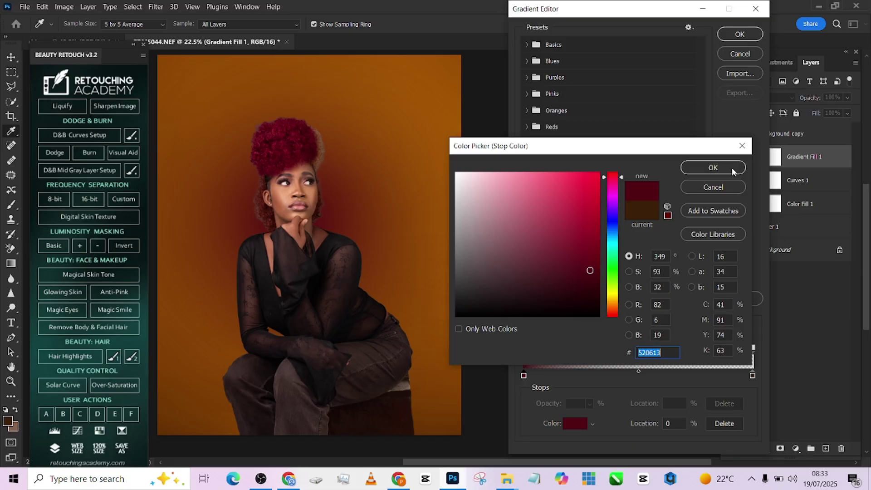
click(450, 66)
click(528, 180)
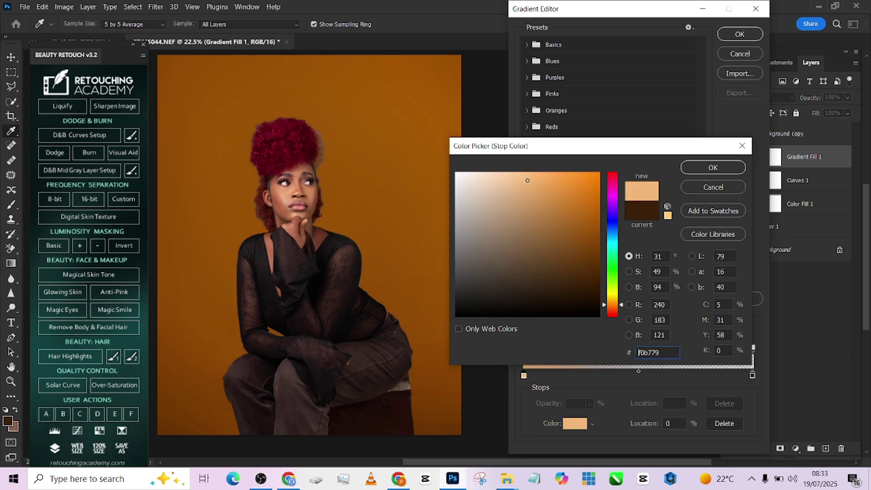
click(713, 168)
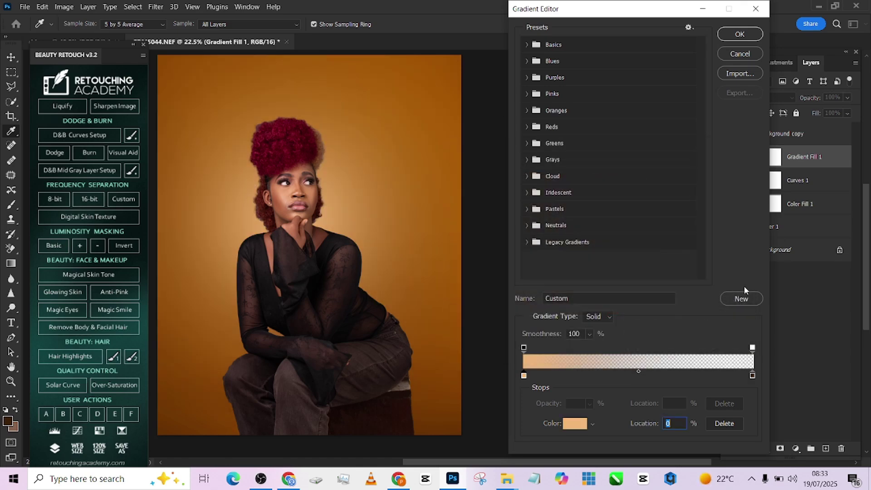
click(752, 376)
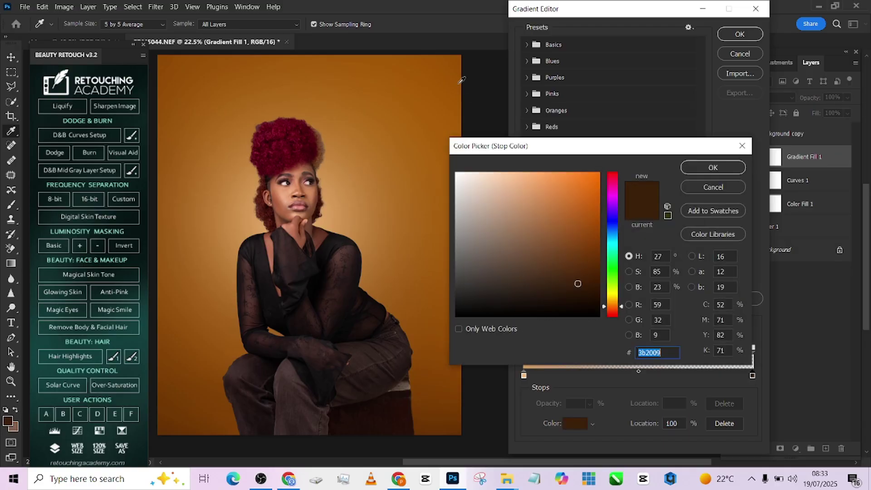
click(595, 227)
click(527, 178)
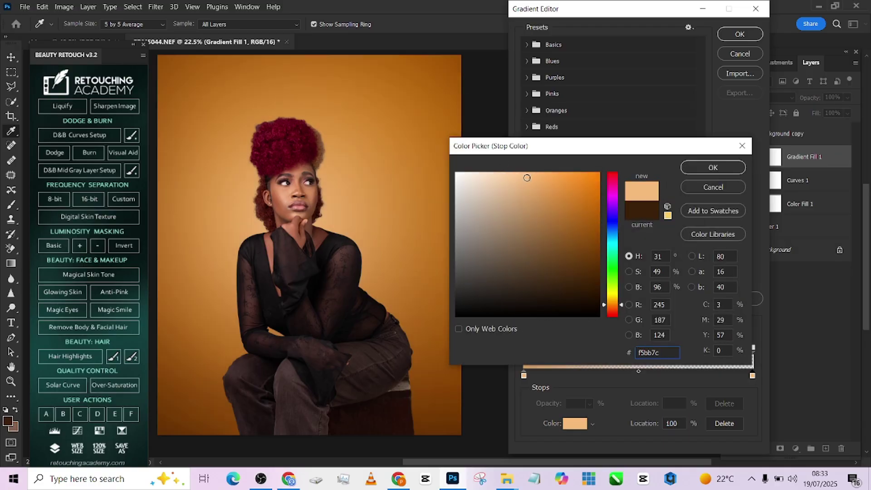
click(714, 168)
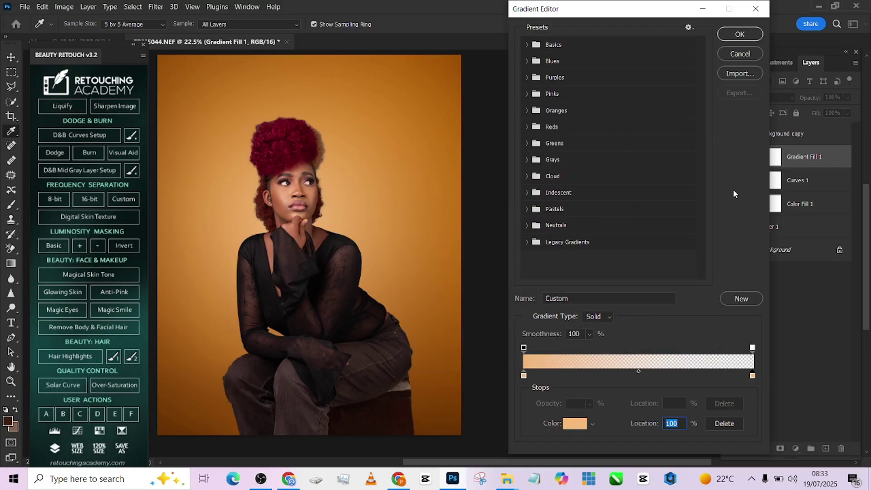
click(748, 36)
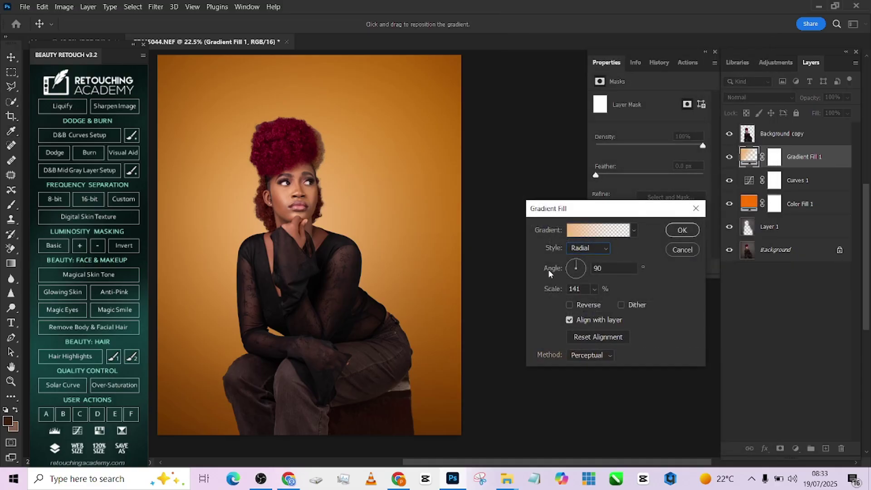
Set the gradient scale to 82 and shift the glow's centre upward
drag(553, 296, 546, 295)
text(82)
mouse_move(381, 250)
mouse_down()
mouse_move(389, 233)
mouse_move(381, 235)
mouse_up()
Set Gradient Fill 1's blend mode to Screen after comparing Multiply and Lighten
click(682, 231)
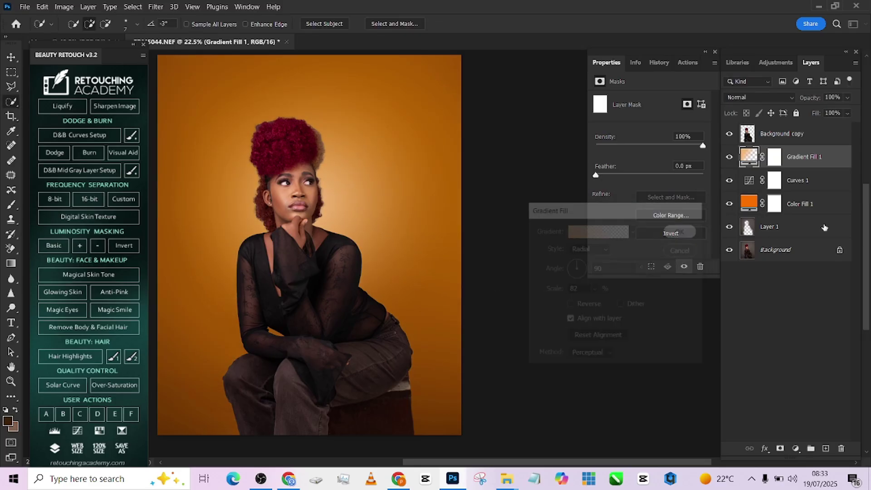
click(756, 95)
click(745, 142)
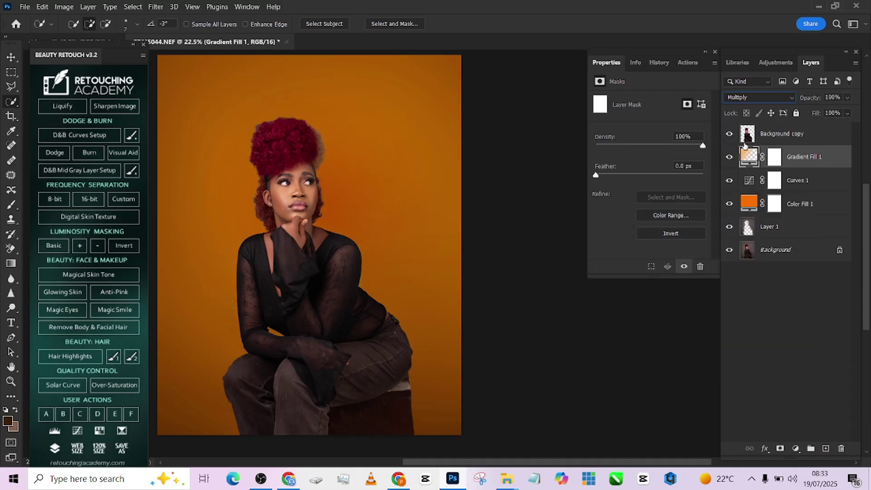
key(Down)
key(Down)
key(Down)
key(Down)
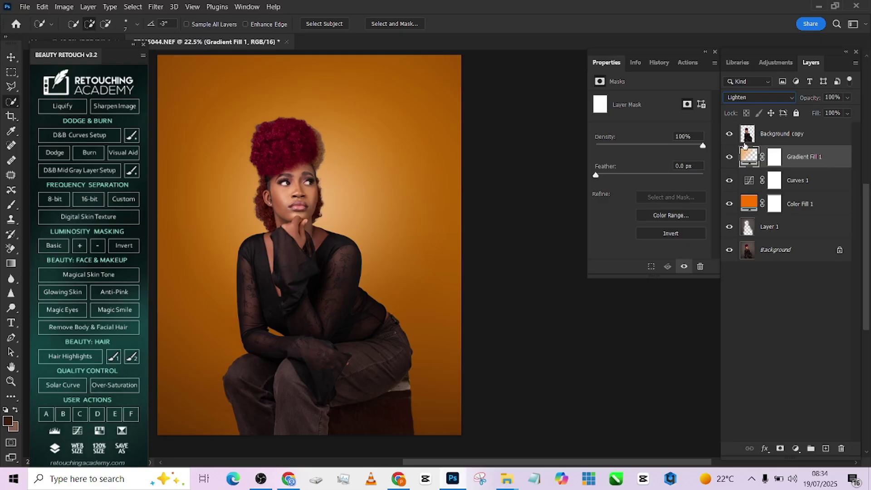
key(Down)
key(Down)
key(Up)
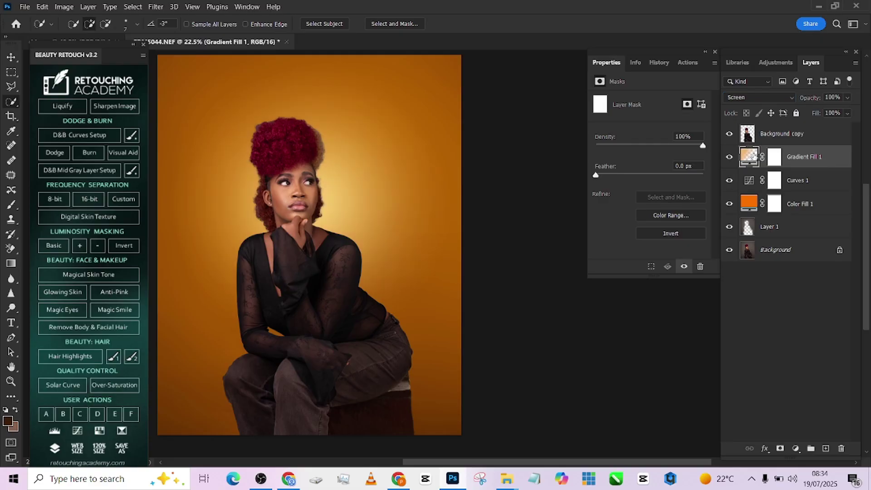
Widen the gradient glow to a scale of 96%
double_click(748, 157)
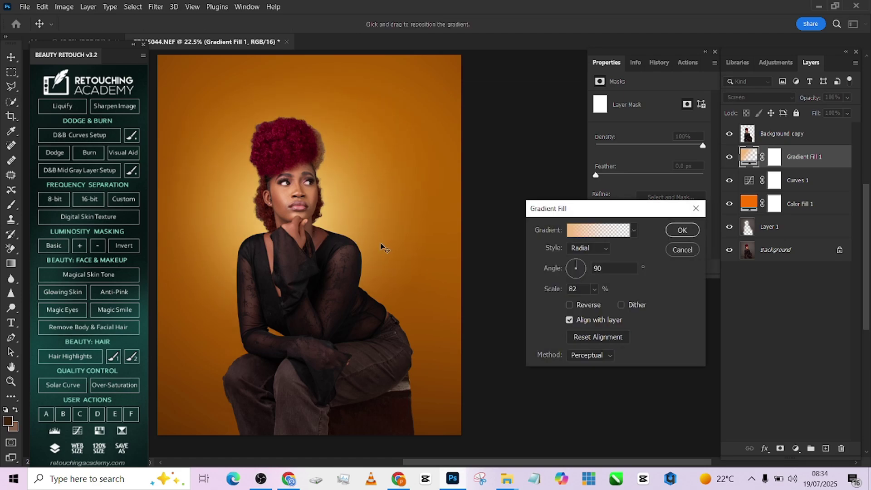
drag(550, 288, 555, 290)
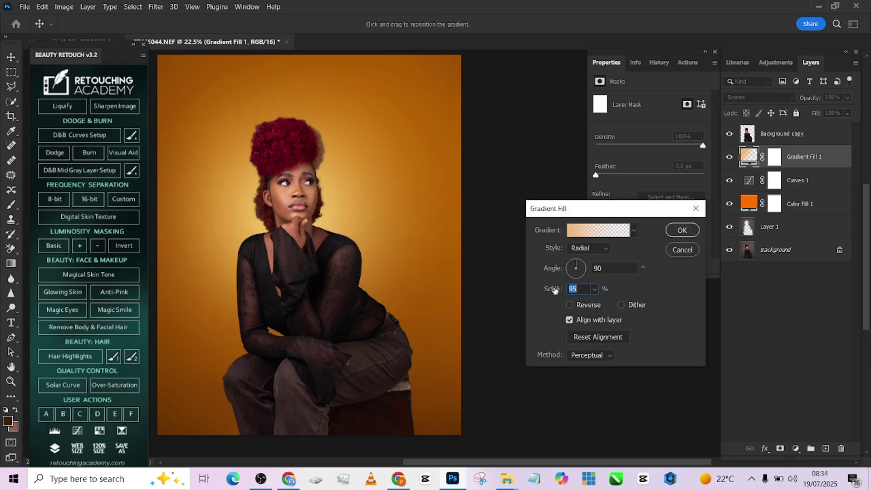
click(681, 232)
Add a second Curves adjustment with the curve pulled down to darken the image
scroll(657, 331, down, 2)
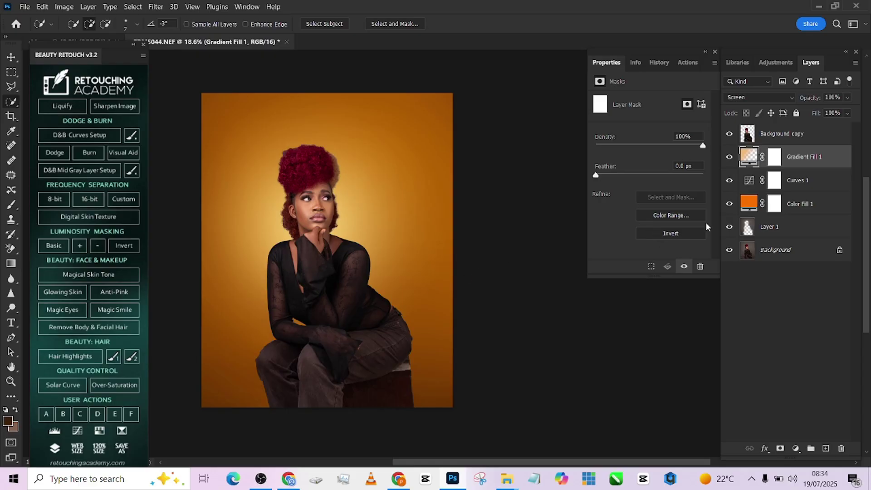
click(797, 449)
click(797, 308)
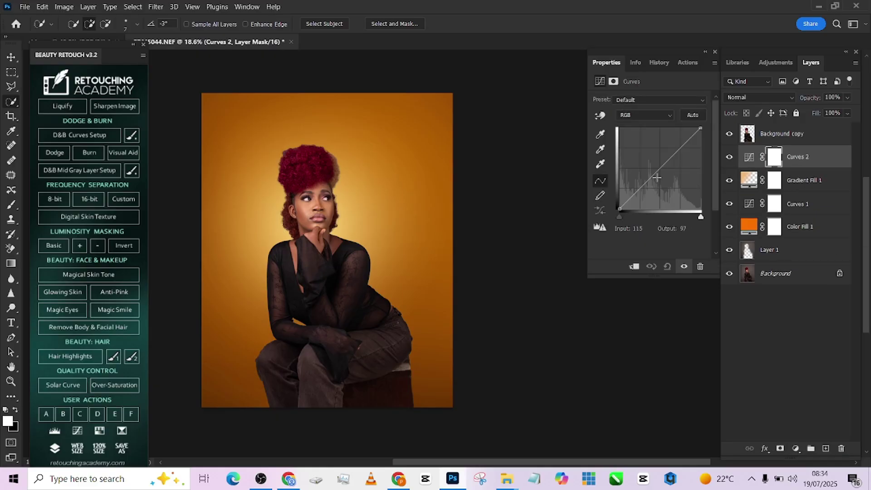
drag(656, 178, 666, 187)
Paint a black disc behind her on the Curves mask using a huge hard brush at 100% flow
key(b)
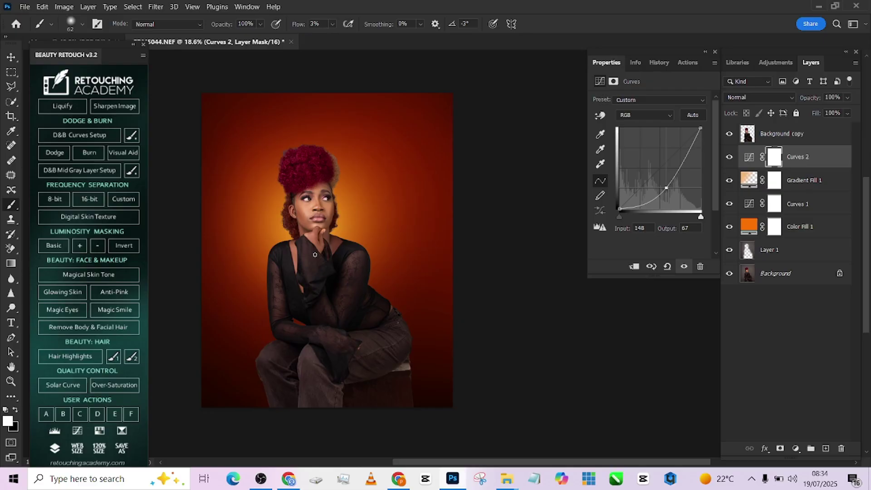
mouse_move(352, 261)
mouse_down()
mouse_move(388, 258)
mouse_move(331, 259)
mouse_move(373, 270)
mouse_move(347, 254)
mouse_up()
key(x)
drag(325, 192, 324, 397)
drag(299, 23, 412, 46)
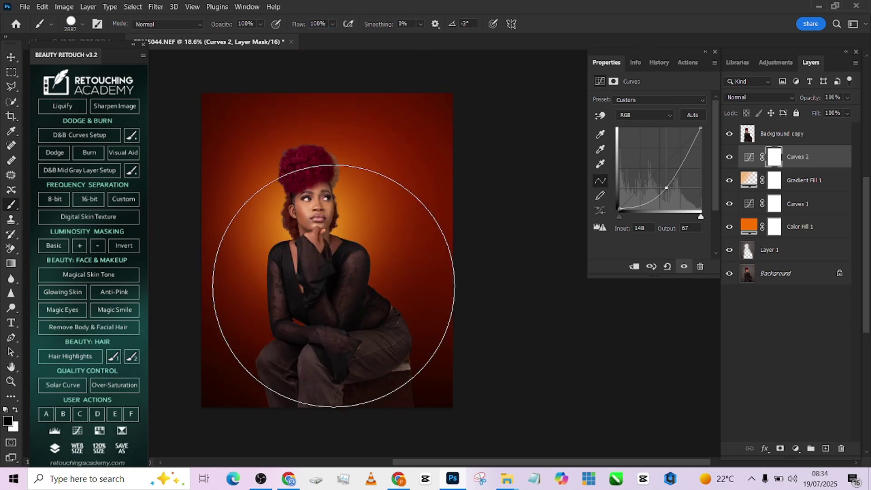
drag(325, 252, 340, 256)
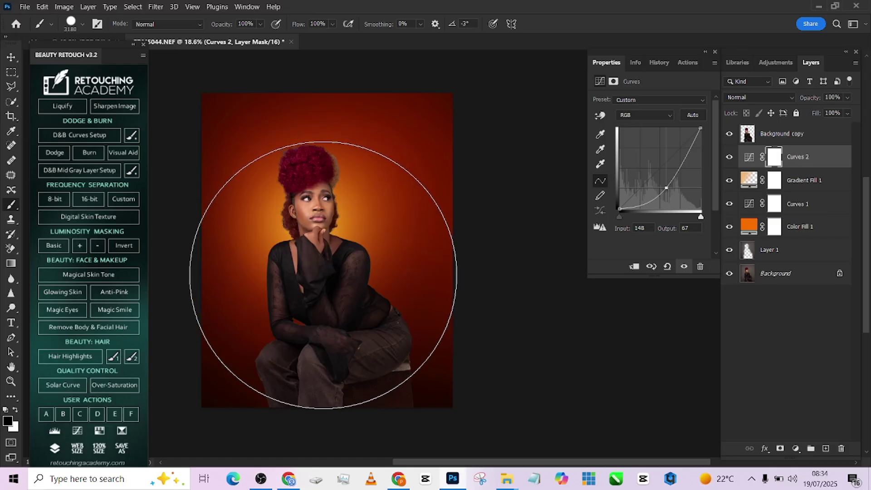
click(327, 275)
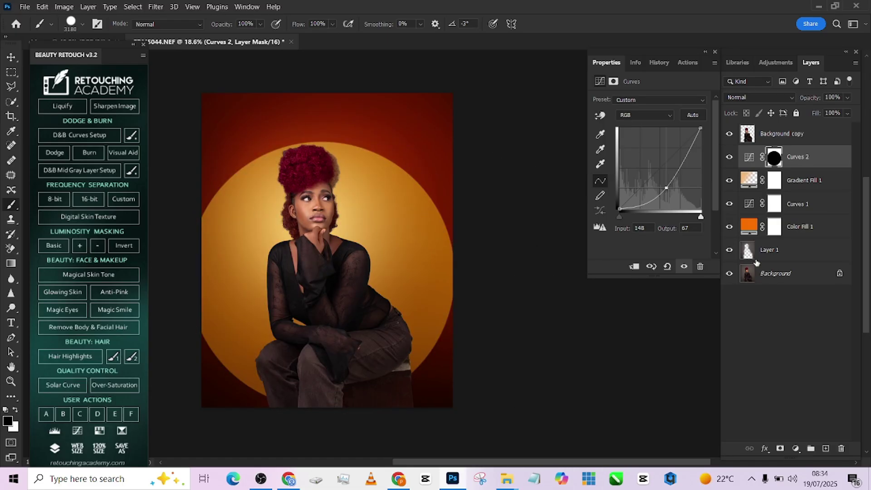
Feather the Curves 2 mask to 459.1 px, keeping Normal blend mode
click(748, 160)
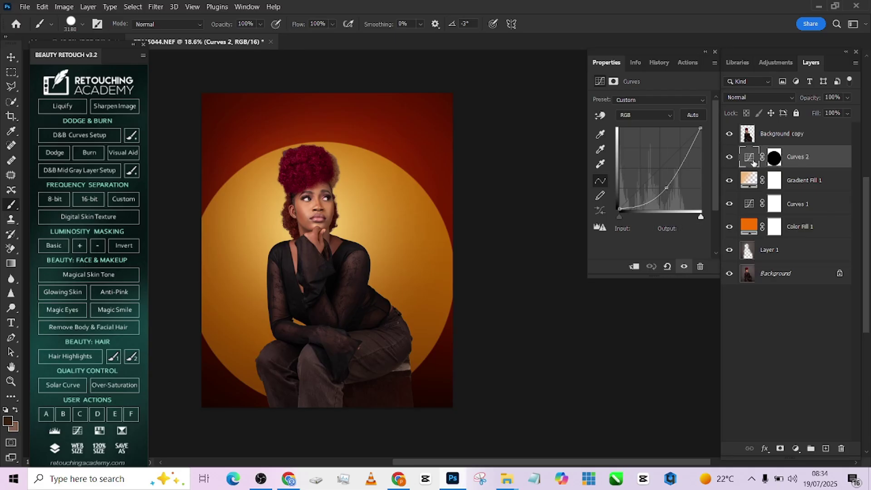
click(774, 157)
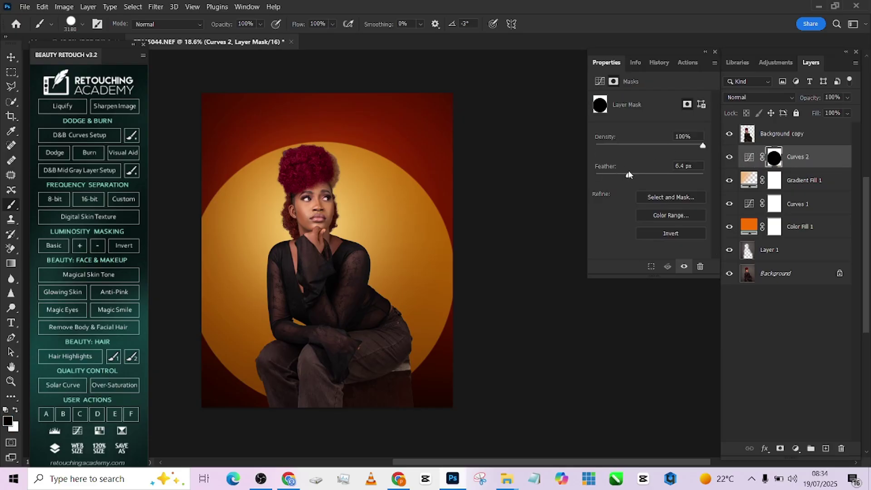
drag(628, 173, 687, 178)
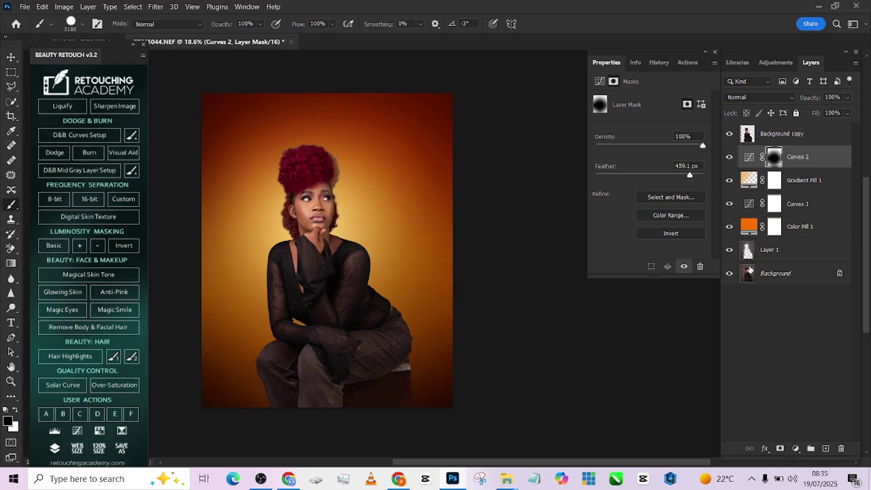
click(731, 98)
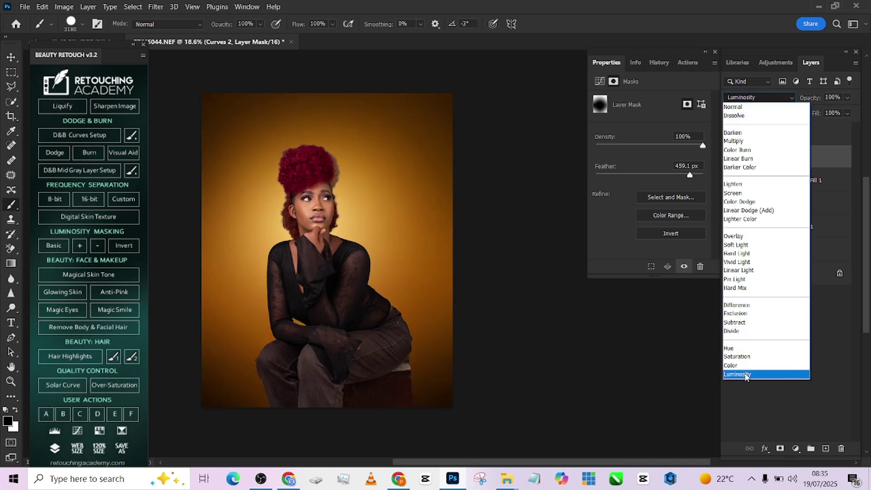
key(Escape)
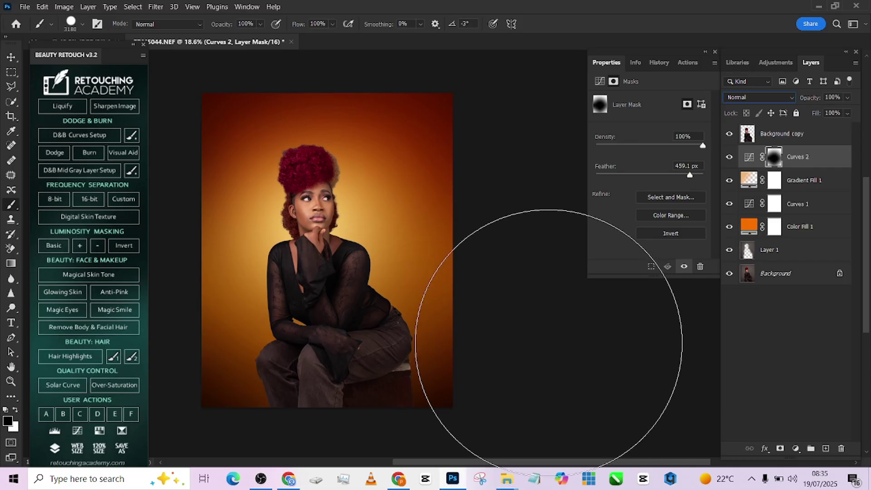
Flatten all layers with Ctrl+Shift+E and tighten the 4:5 crop from bottom and top
click(810, 132)
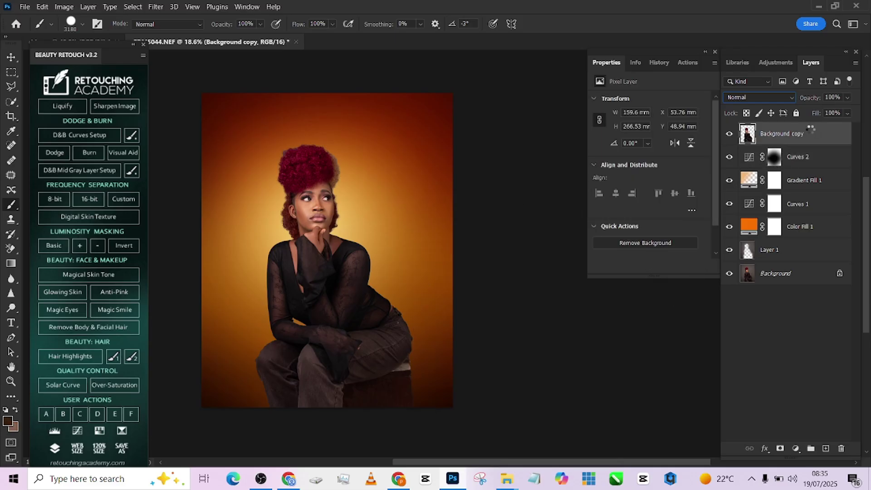
key(ctrl+shift+e)
click(11, 116)
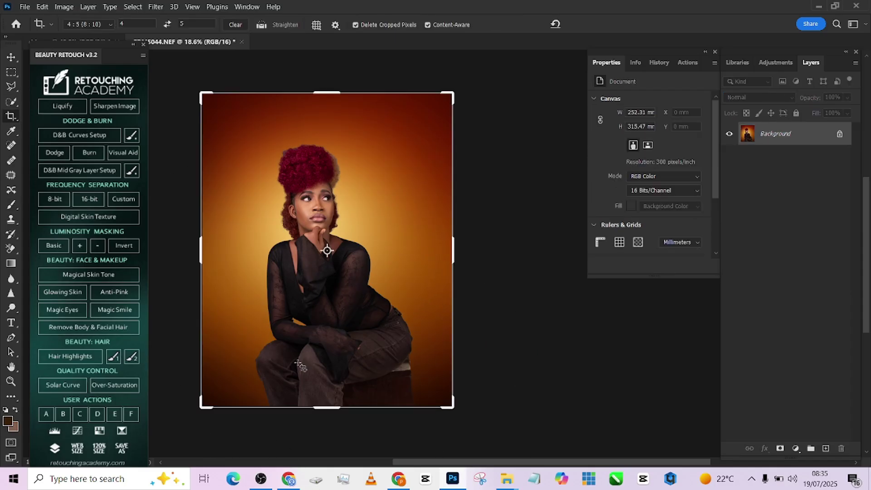
drag(328, 411, 331, 402)
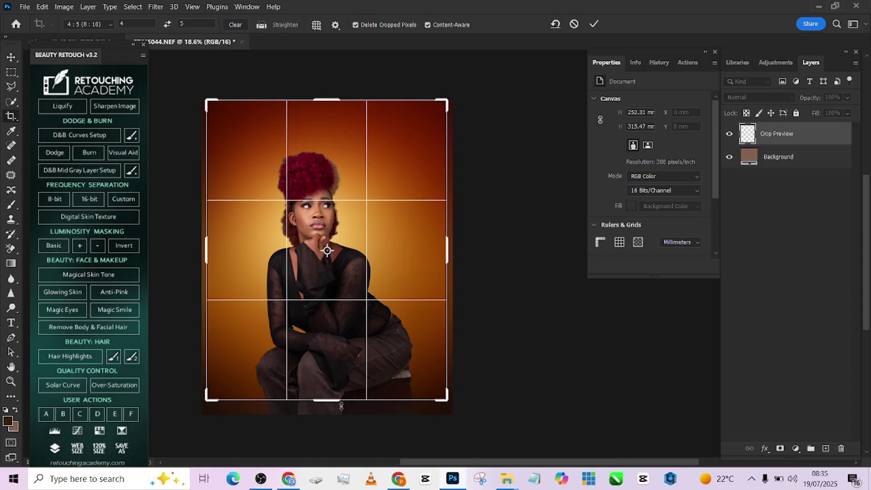
drag(331, 99, 331, 104)
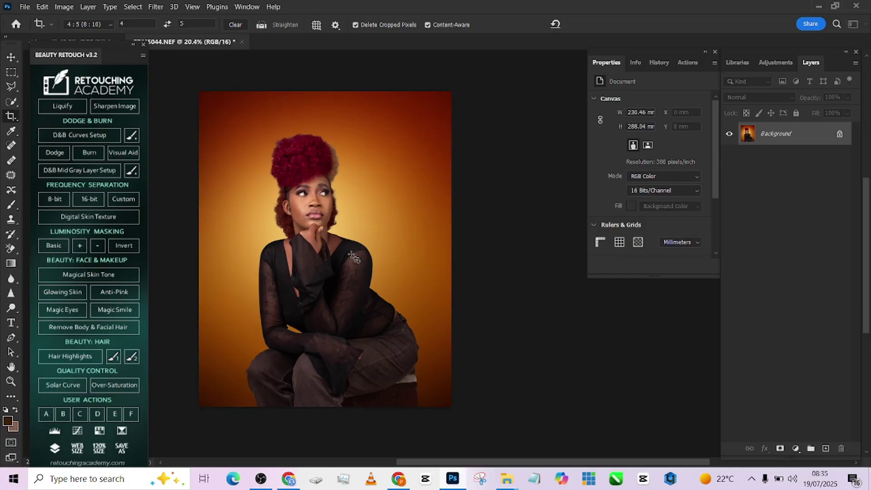
scroll(354, 259, up, 2)
scroll(390, 281, left, 2)
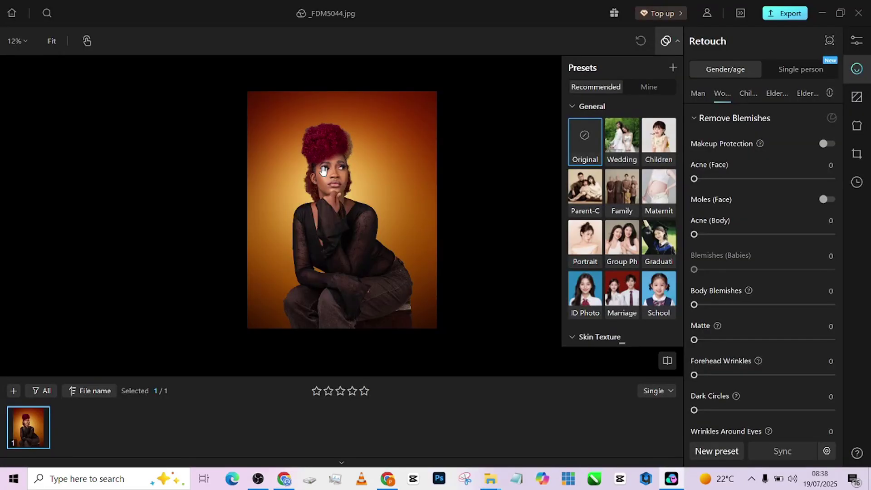
Zoom in and out on _FDM5044.jpg to inspect the face
scroll(323, 170, up, 1)
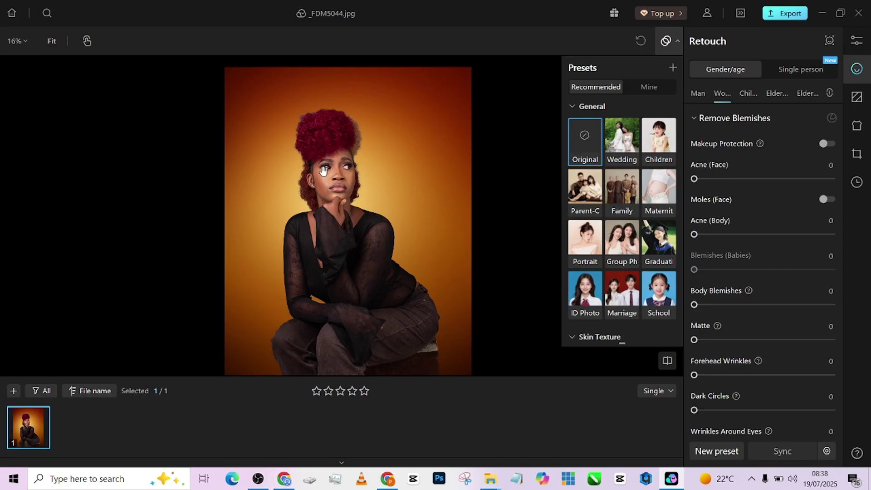
scroll(324, 171, up, 10)
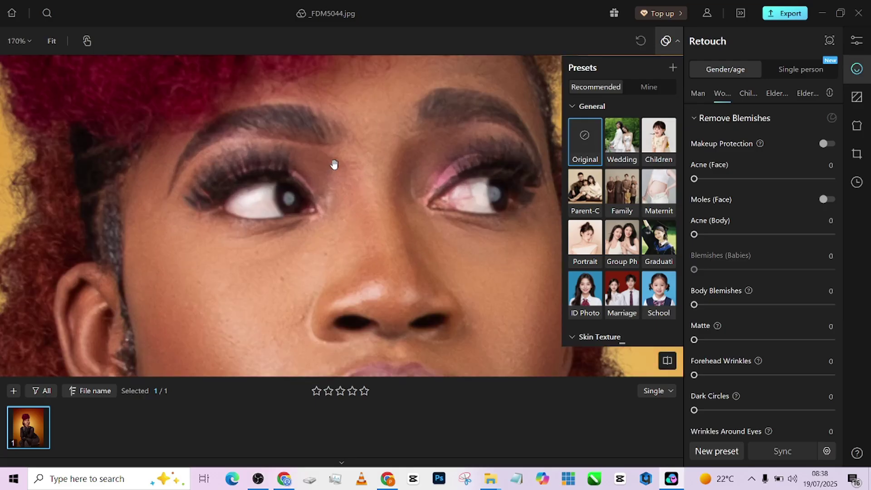
scroll(334, 163, down, 6)
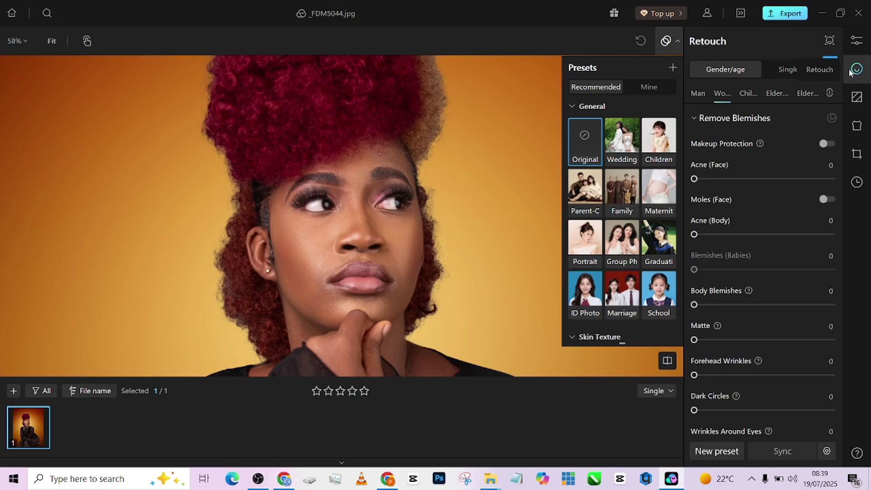
Set Acne (Face) under Remove Blemishes to 100, then inspect the face and hairline up close
drag(695, 179, 839, 180)
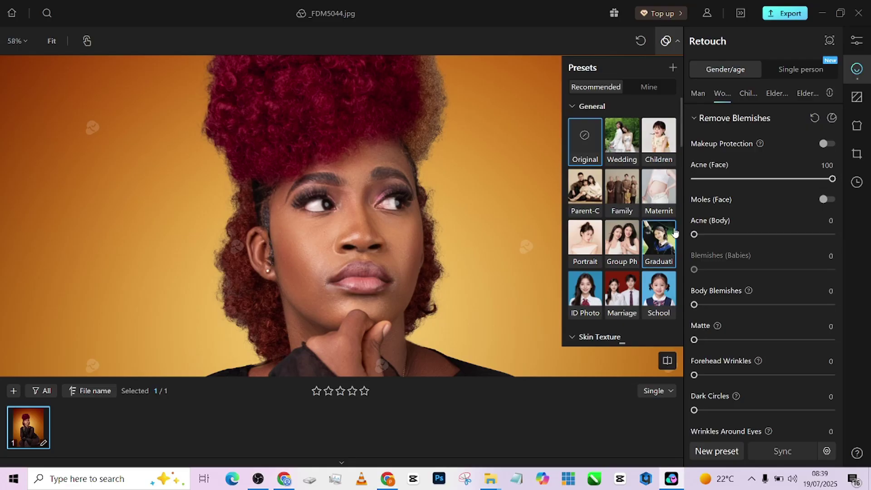
scroll(366, 254, up, 2)
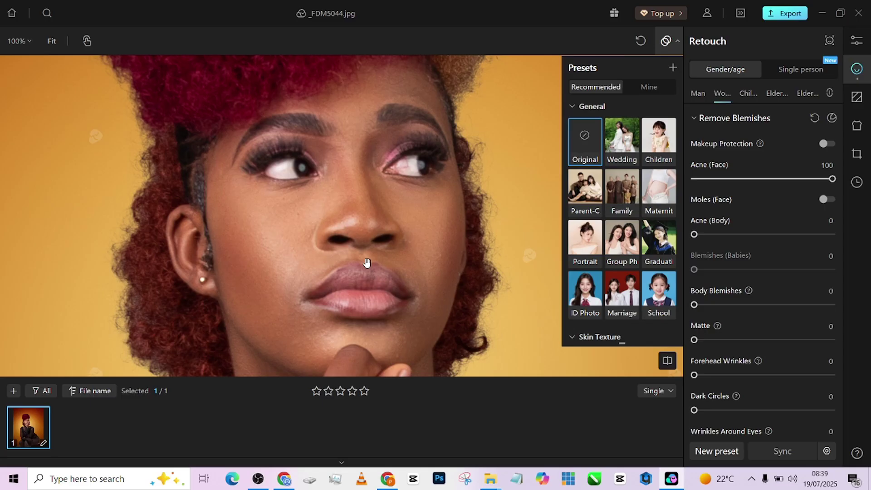
drag(388, 117, 357, 202)
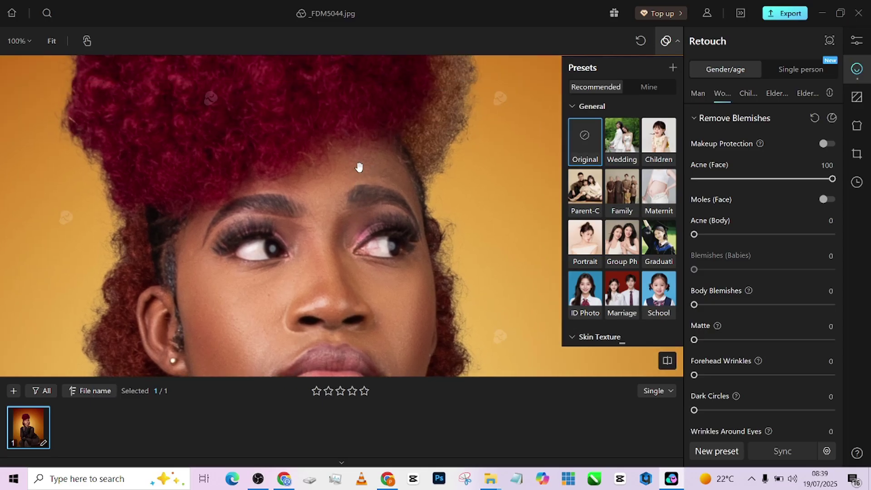
scroll(329, 120, down, 3)
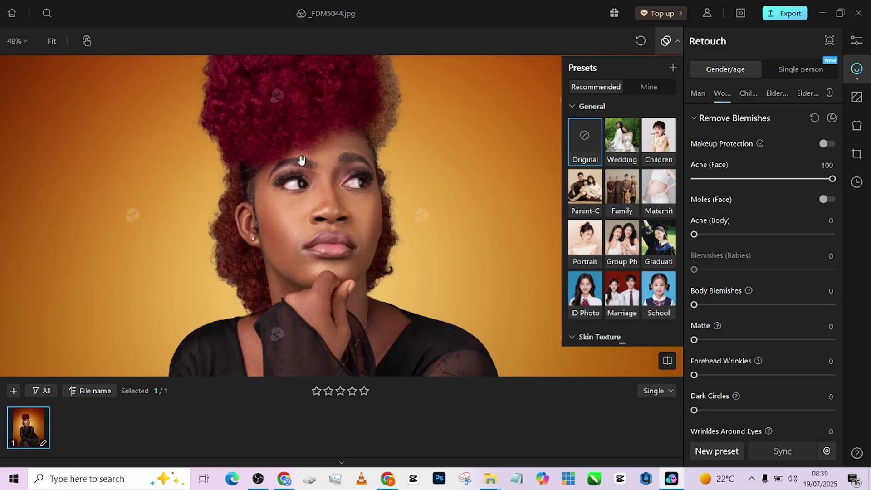
Expand the Hair options, set stray-hair cleanup to full, and inspect the hair above the face
scroll(732, 388, down, 7)
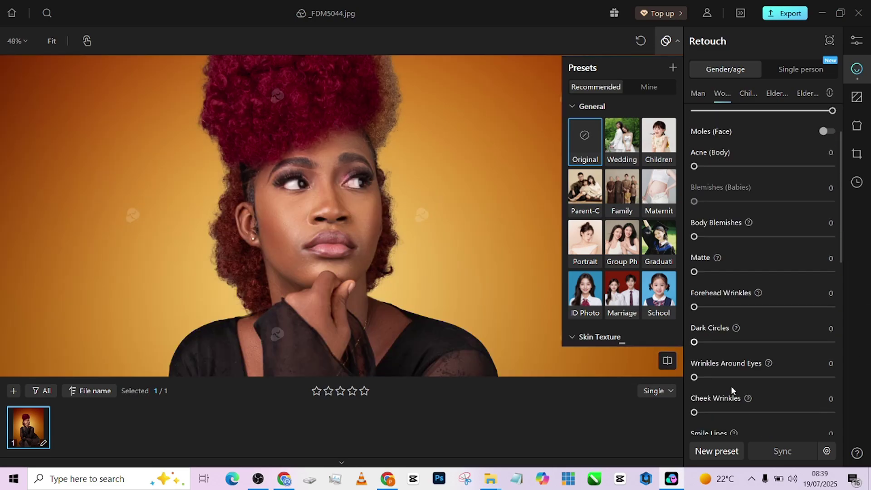
scroll(733, 390, down, 4)
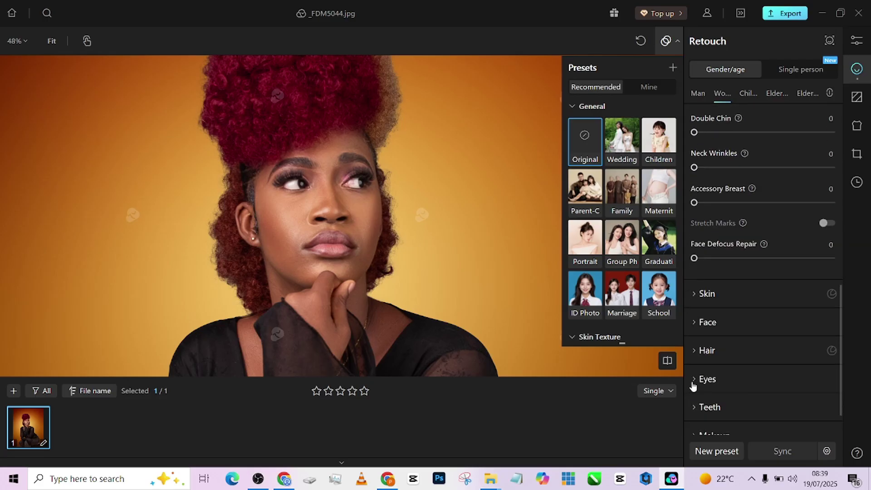
click(704, 353)
scroll(757, 376, down, 1)
drag(694, 347, 826, 354)
scroll(361, 178, up, 3)
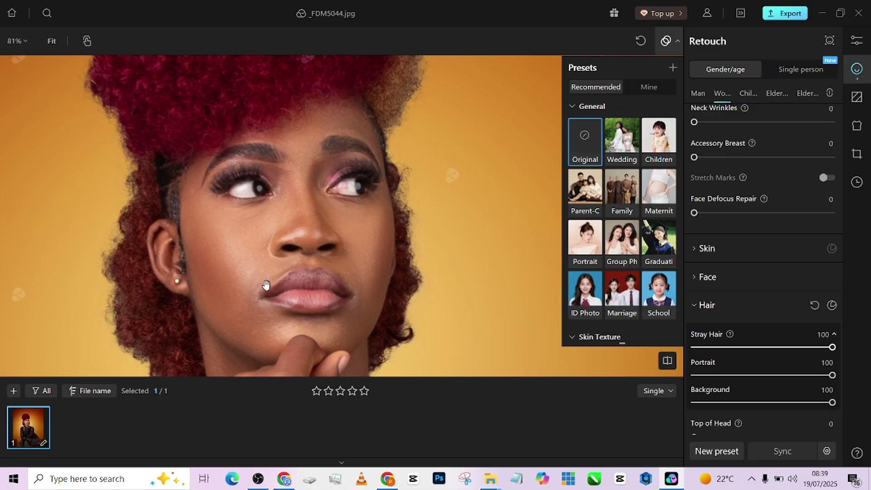
drag(354, 173, 331, 206)
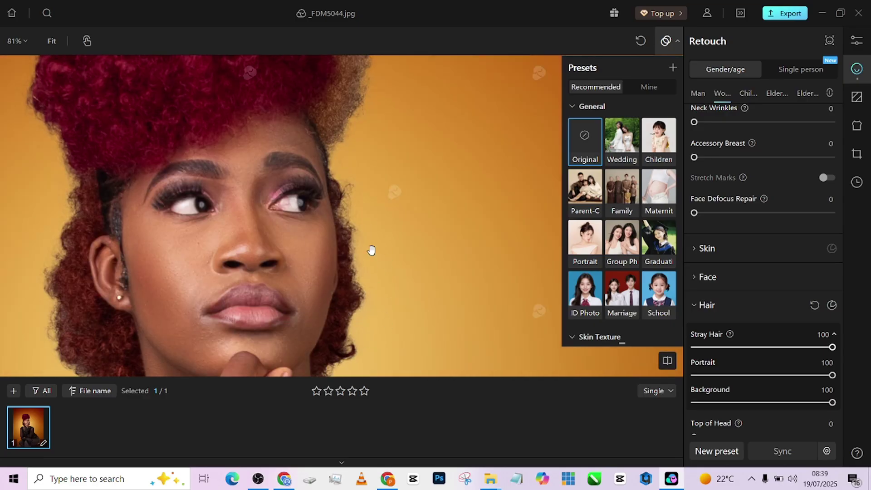
scroll(303, 204, down, 3)
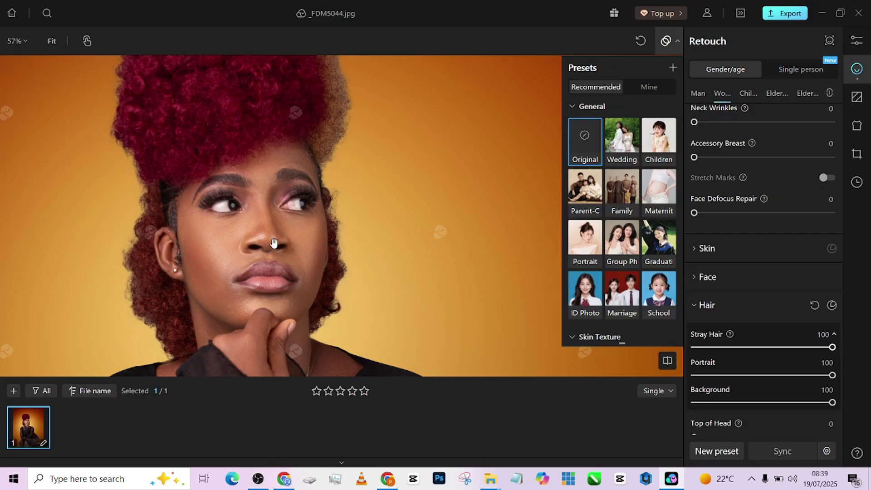
drag(272, 249, 293, 274)
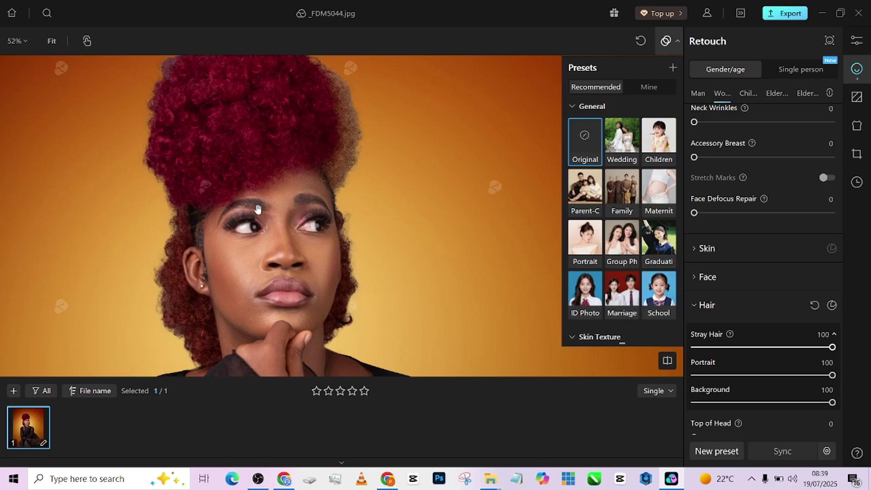
Set Soften Hair to 52 after trying it at full strength
scroll(259, 187, down, 1)
scroll(258, 187, down, 1)
scroll(774, 398, down, 1)
scroll(774, 393, down, 4)
drag(714, 405, 851, 415)
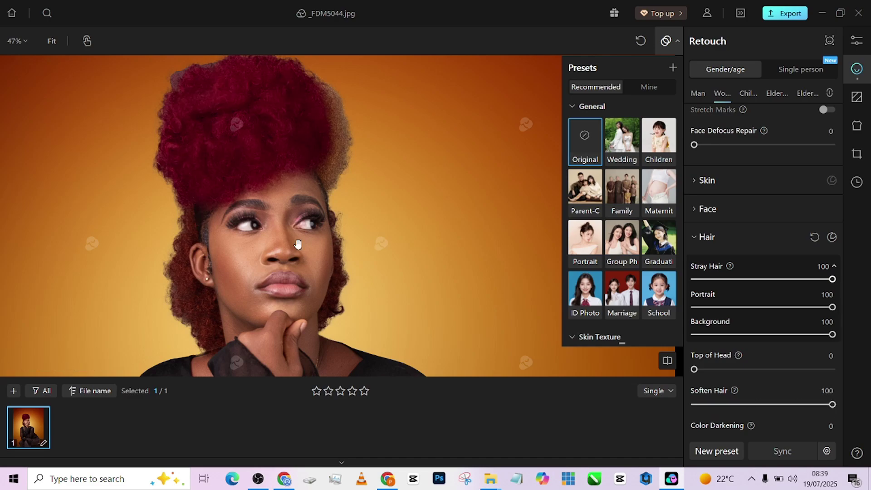
click(252, 91)
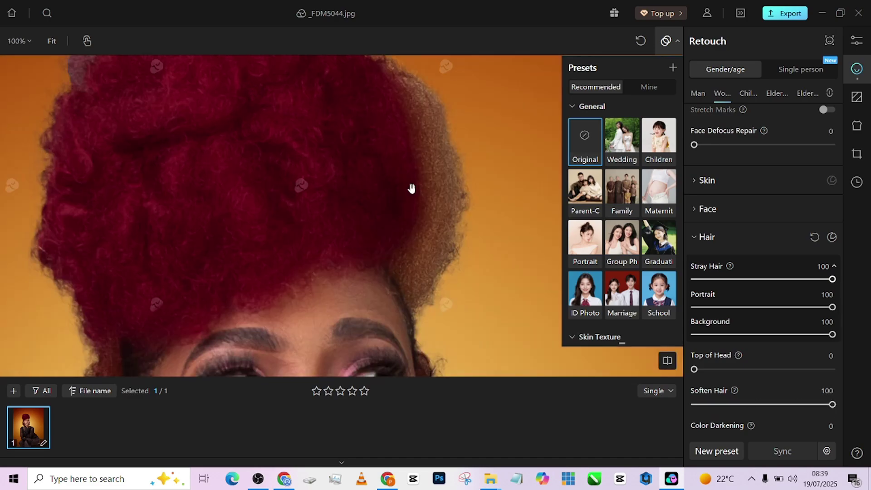
mouse_move(767, 407)
mouse_down()
mouse_move(759, 407)
mouse_move(767, 407)
mouse_up()
Test Color Darkening and Top of Head (up to 68), then leave both at 0
scroll(390, 168, down, 3)
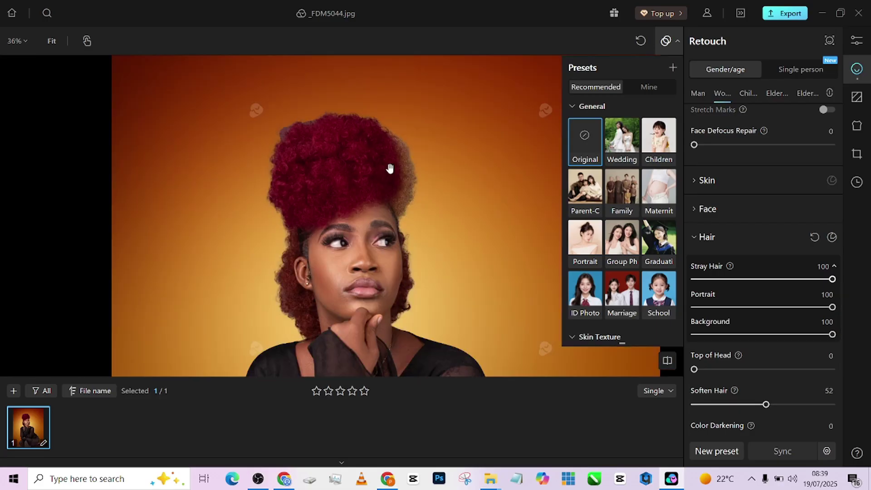
scroll(774, 407, down, 3)
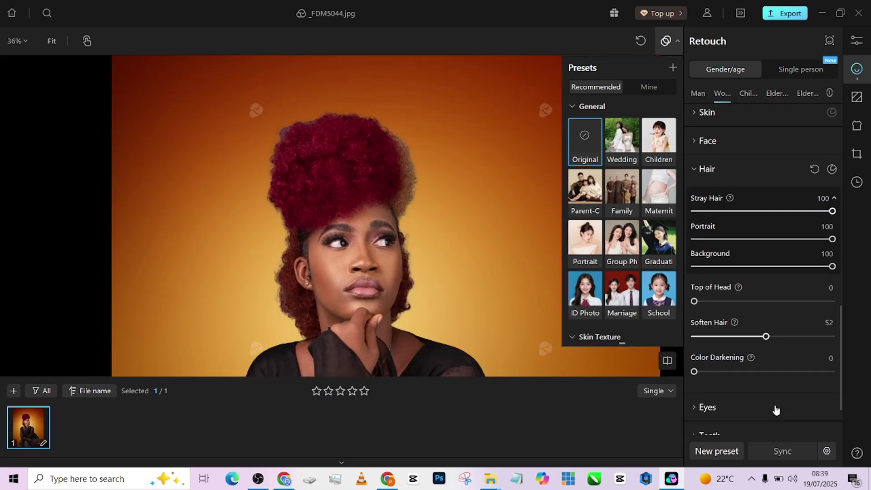
click(734, 373)
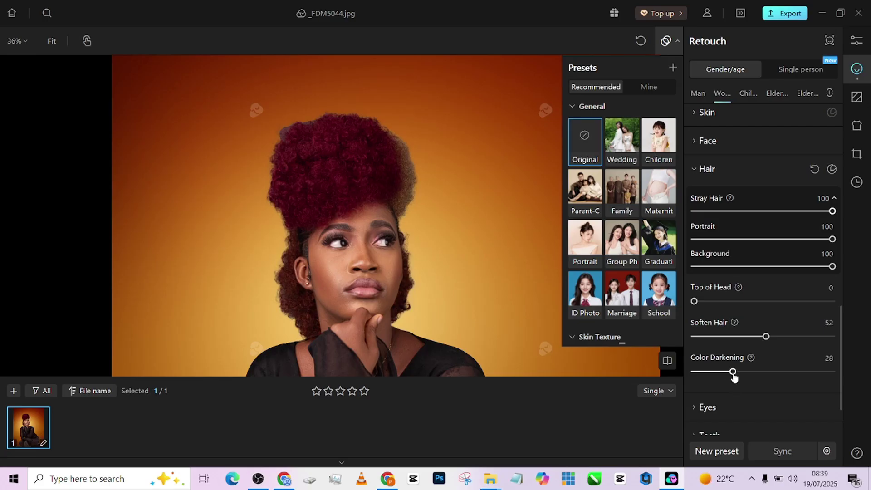
key(ctrl+z)
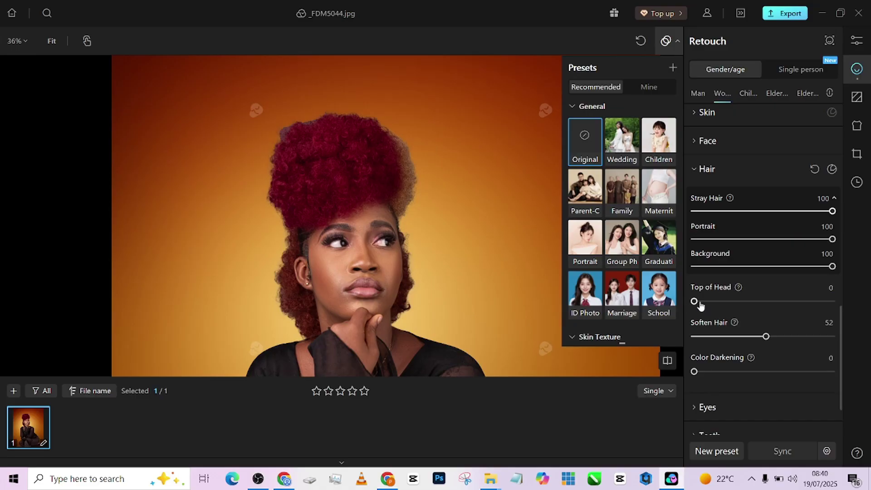
drag(695, 301, 775, 301)
click(789, 301)
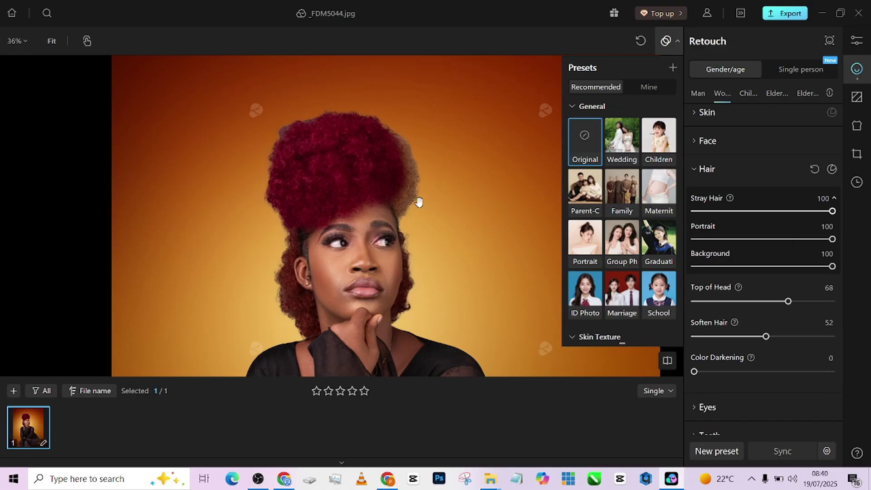
drag(777, 304, 679, 302)
scroll(318, 141, down, 2)
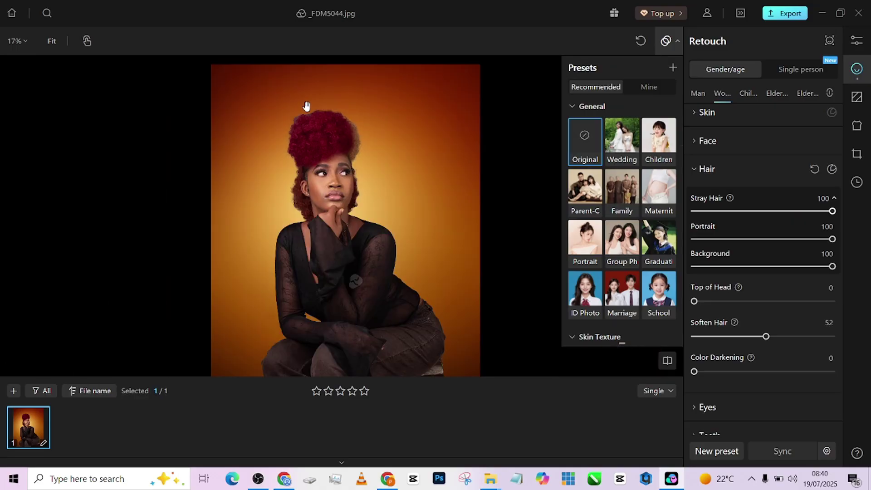
scroll(321, 148, down, 1)
scroll(321, 149, up, 4)
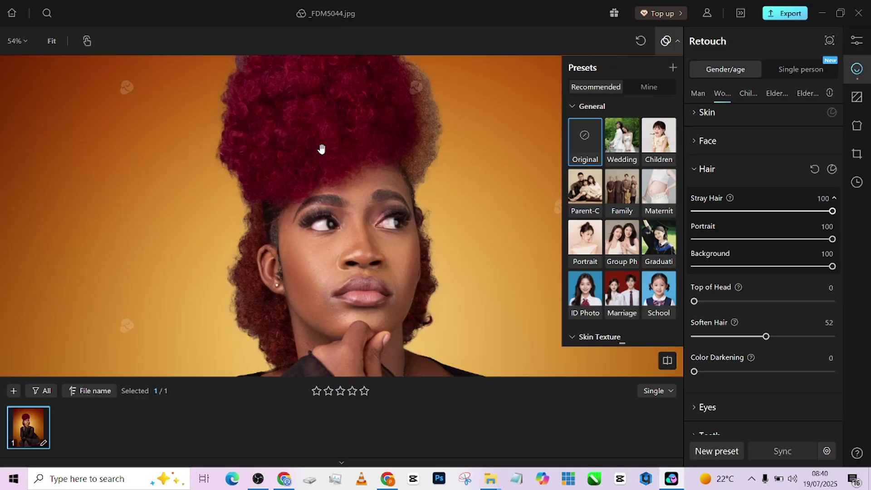
Collapse the Hair and Remove Blemishes sections and expand the Skin section
drag(328, 222, 315, 179)
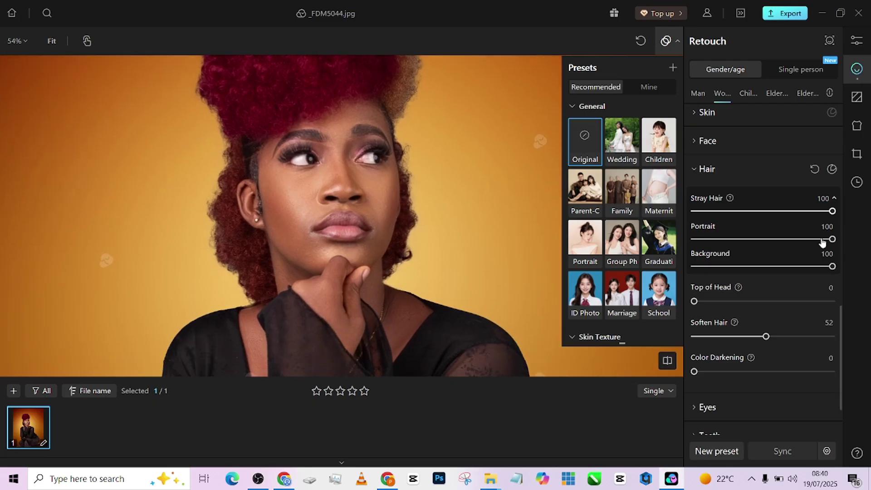
scroll(812, 236, up, 2)
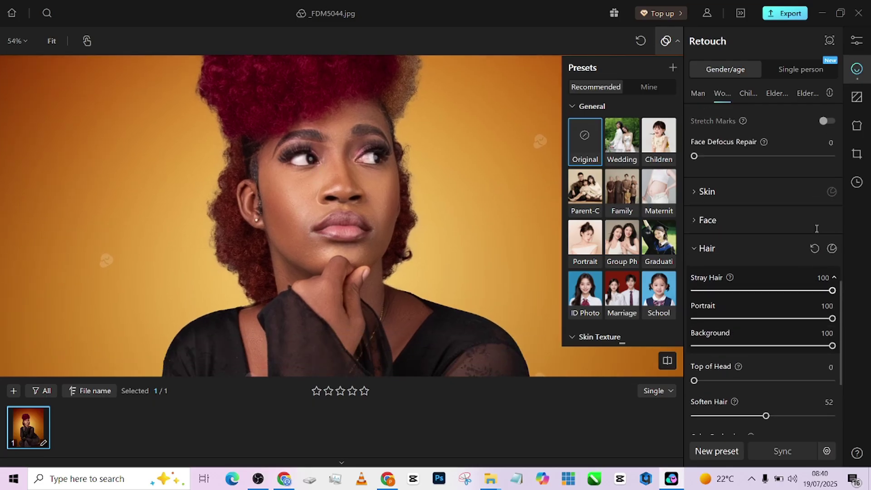
click(697, 247)
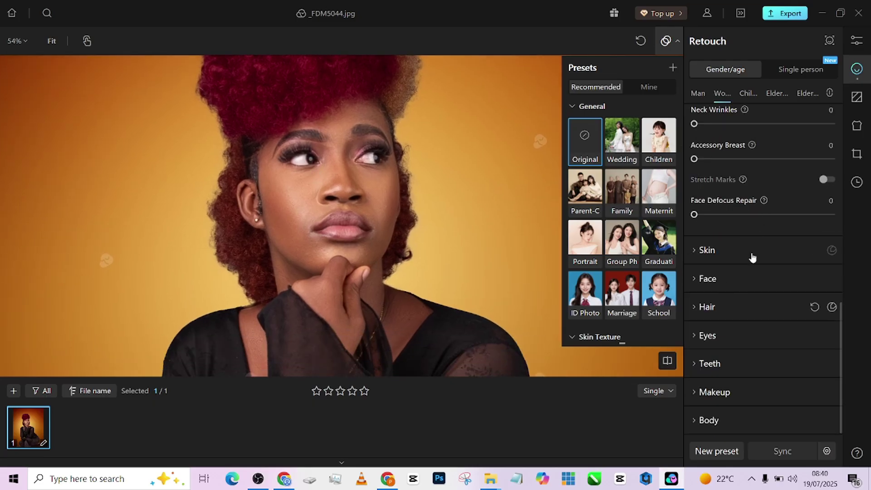
scroll(753, 257, up, 4)
scroll(752, 258, up, 8)
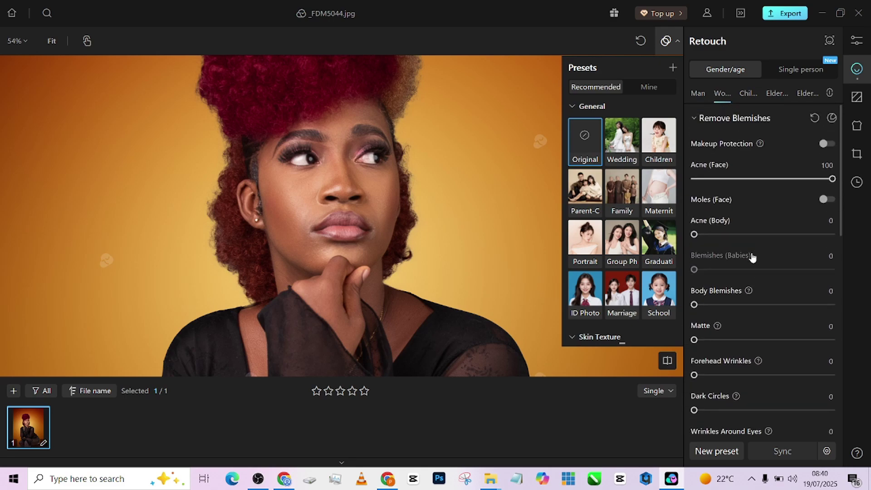
click(695, 119)
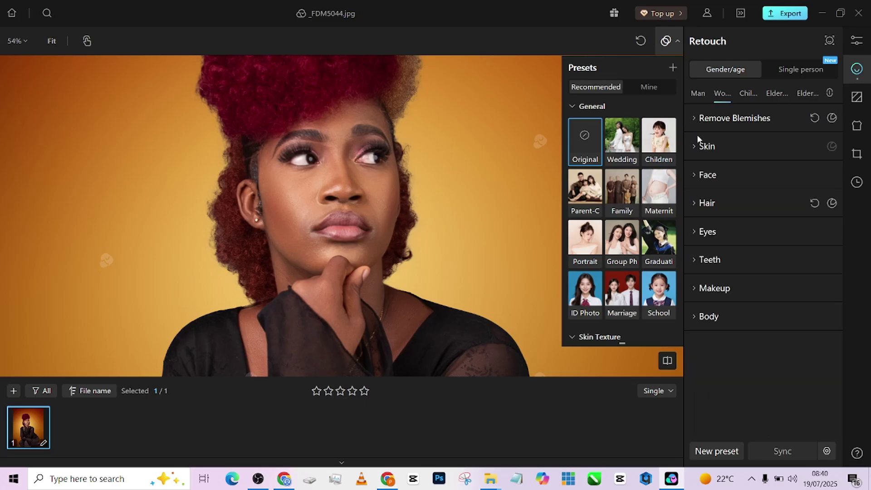
click(697, 176)
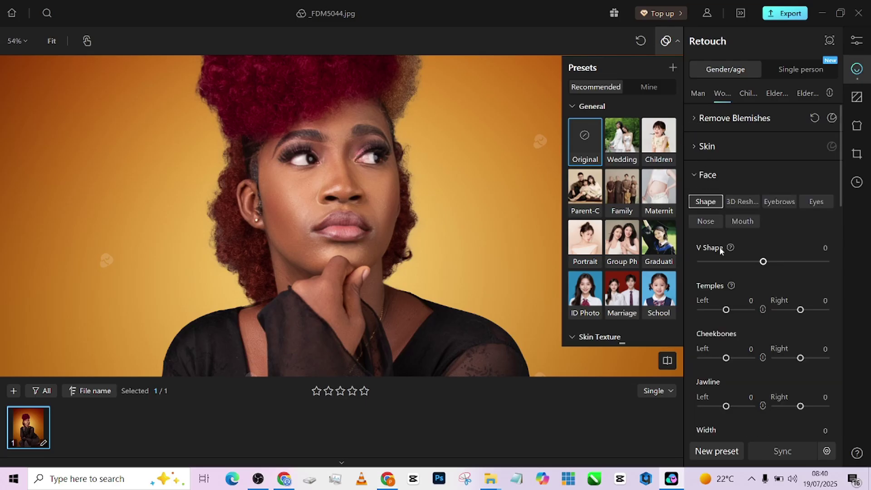
click(702, 175)
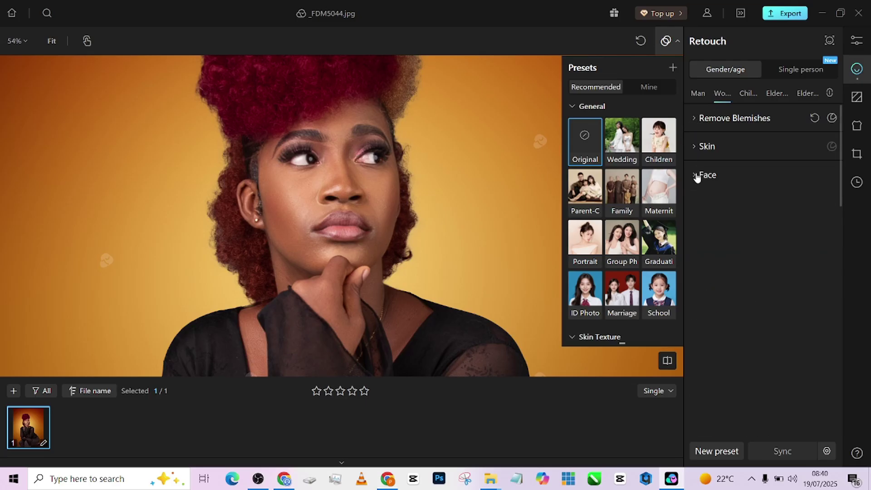
click(698, 149)
scroll(343, 160, up, 2)
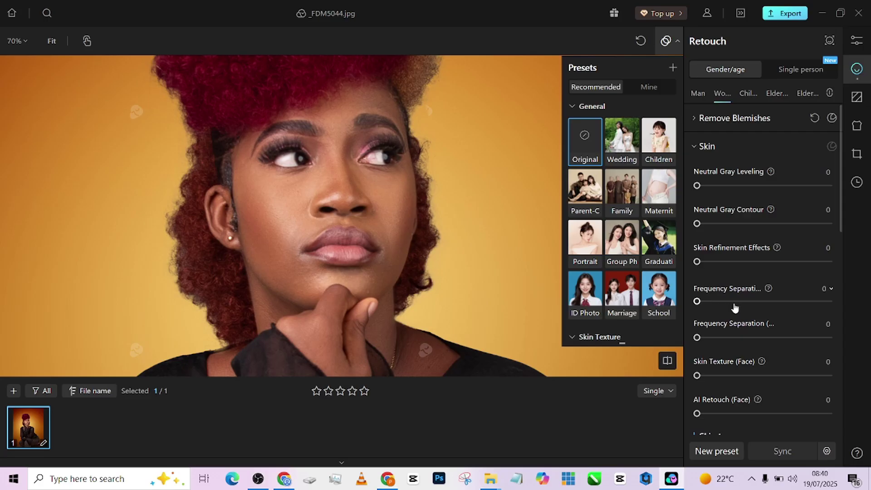
Set Frequency Separation to 89, high-frequency enhancement to 37 and low-frequency smoothing to 92
drag(735, 301, 800, 301)
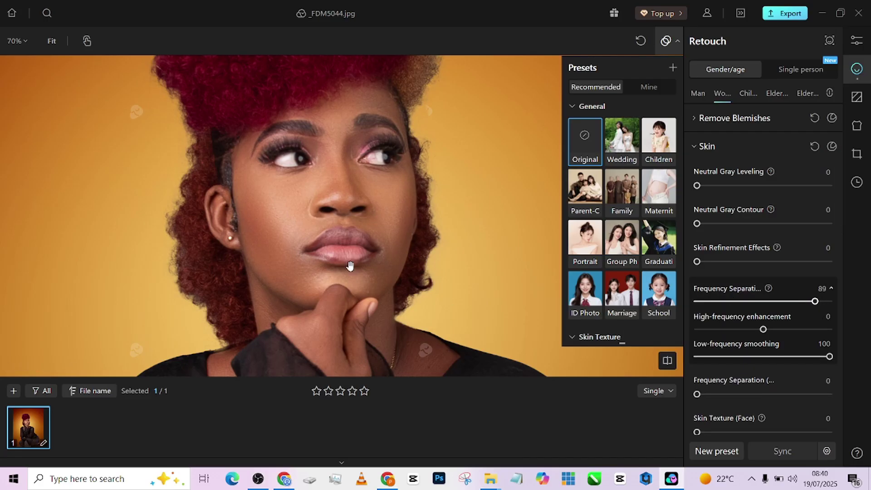
scroll(346, 193, up, 2)
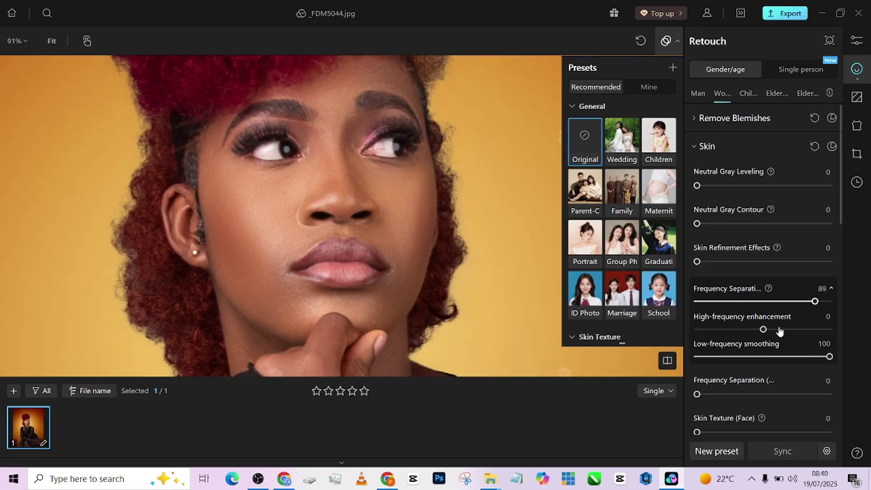
drag(771, 331, 788, 329)
drag(829, 357, 819, 357)
Set Neutral Gray Leveling to 100, briefly comparing it switched off
drag(729, 187, 765, 191)
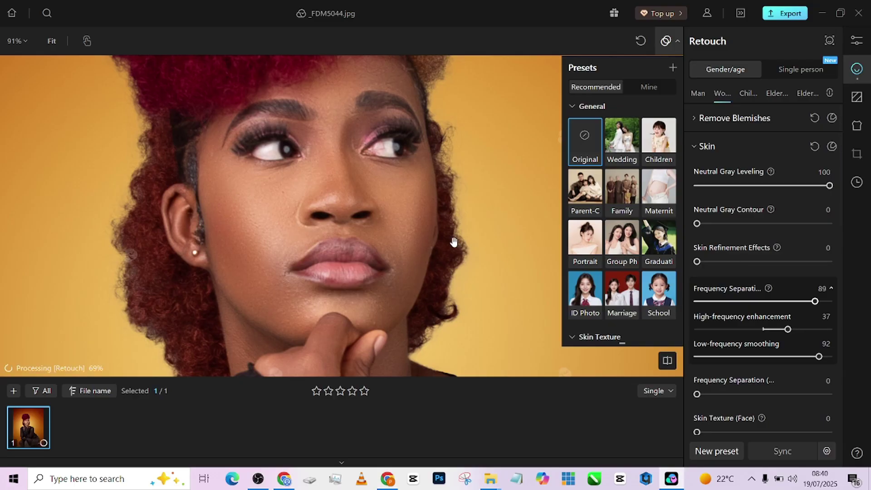
scroll(276, 220, up, 3)
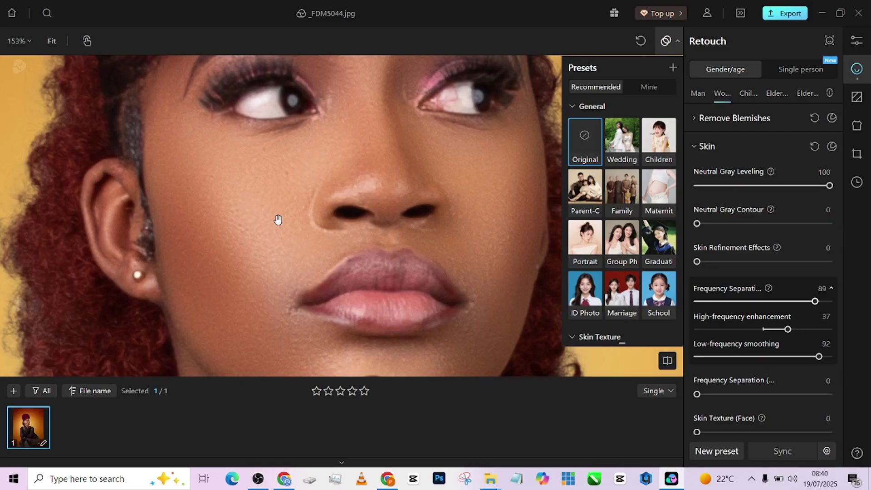
click(697, 186)
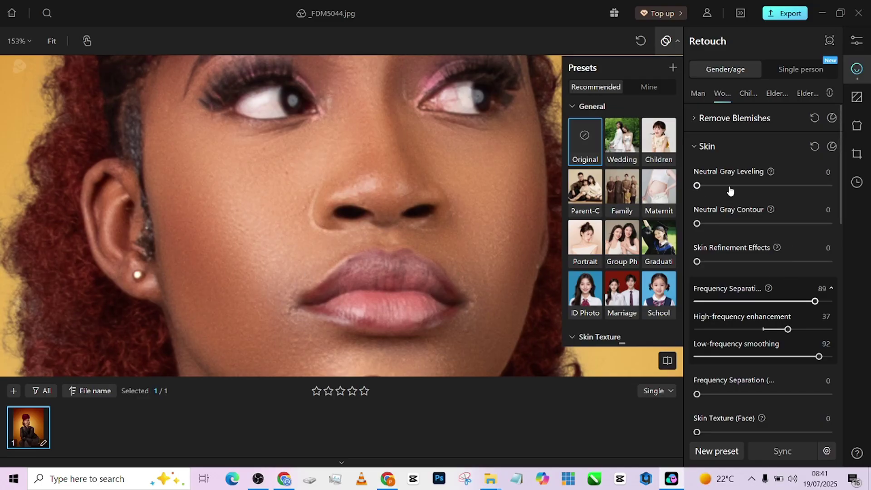
drag(729, 190, 841, 194)
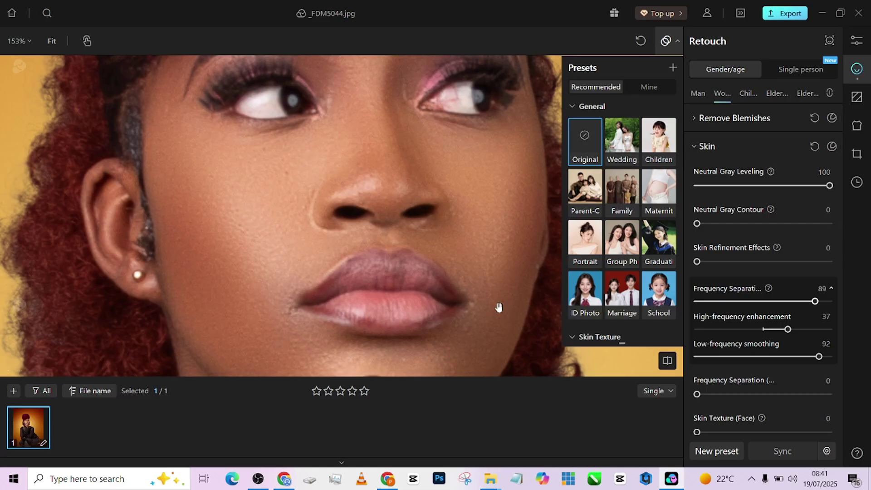
scroll(370, 207, down, 3)
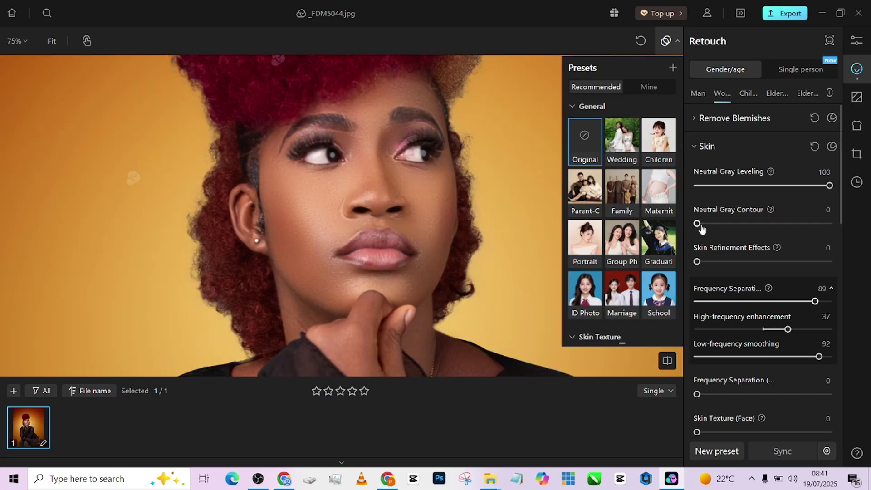
Raise Neutral Gray Contour in steps to 82
drag(698, 223, 739, 224)
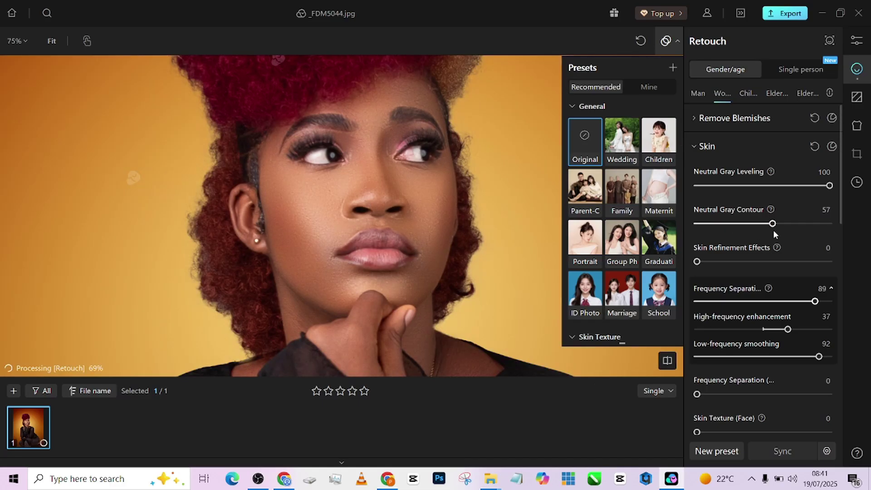
click(788, 225)
drag(788, 224, 806, 225)
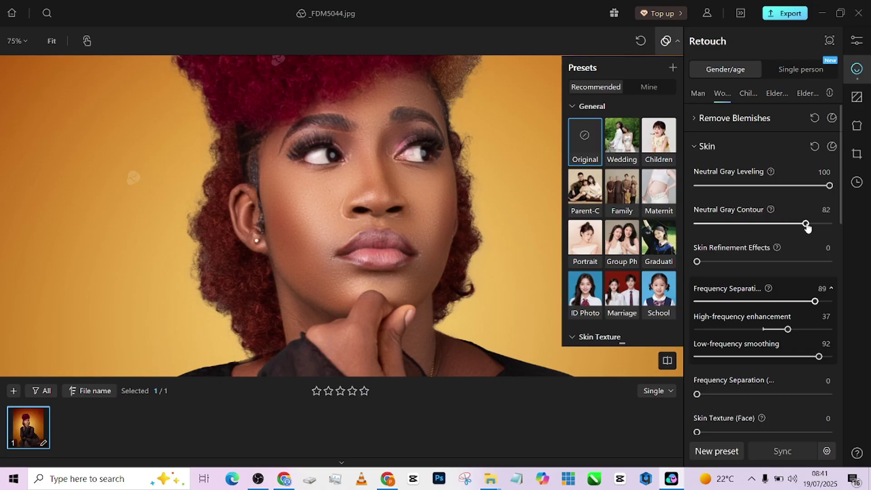
scroll(393, 243, up, 2)
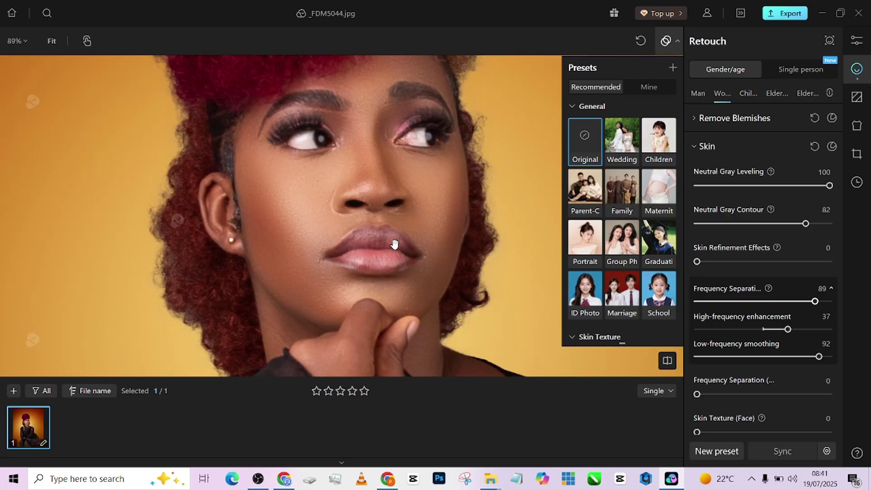
scroll(434, 296, down, 3)
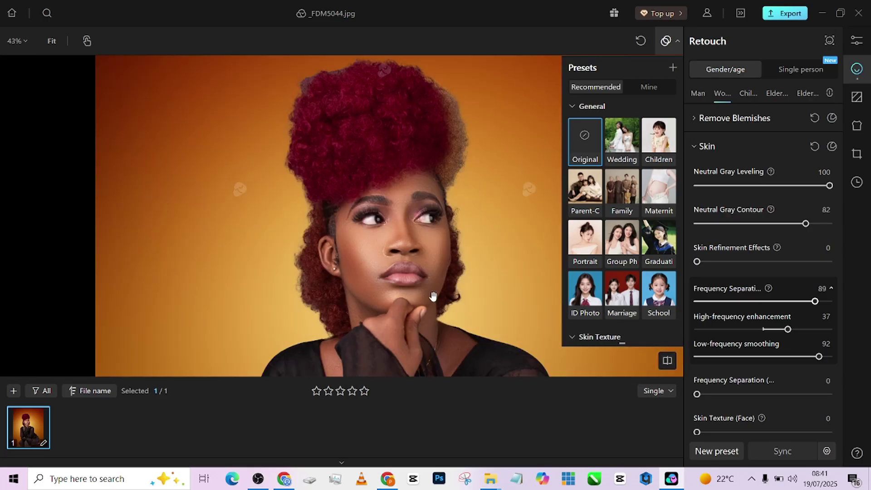
scroll(432, 297, down, 2)
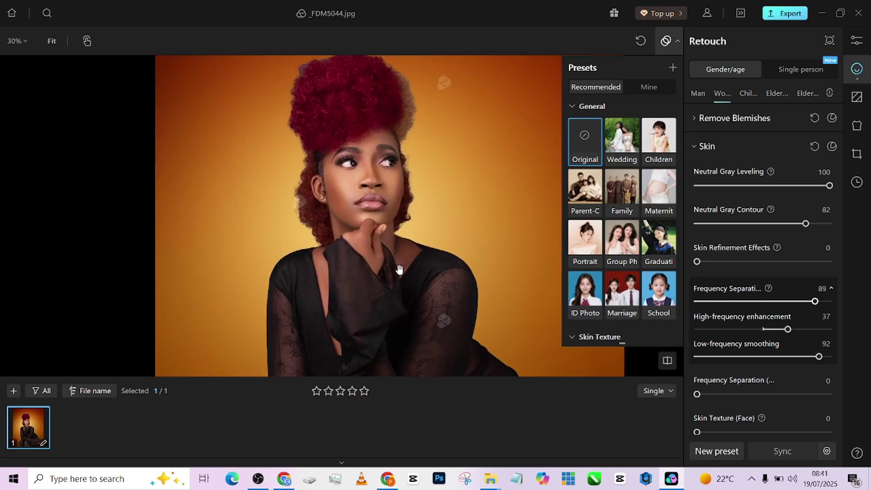
Set the second frequency separation setting to 100 while checking the lower body
drag(396, 255, 386, 211)
scroll(750, 366, down, 1)
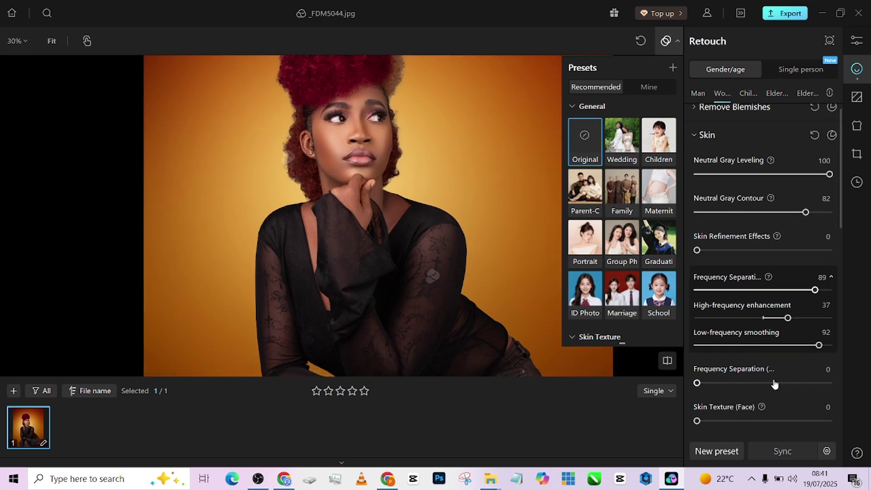
drag(406, 277, 392, 209)
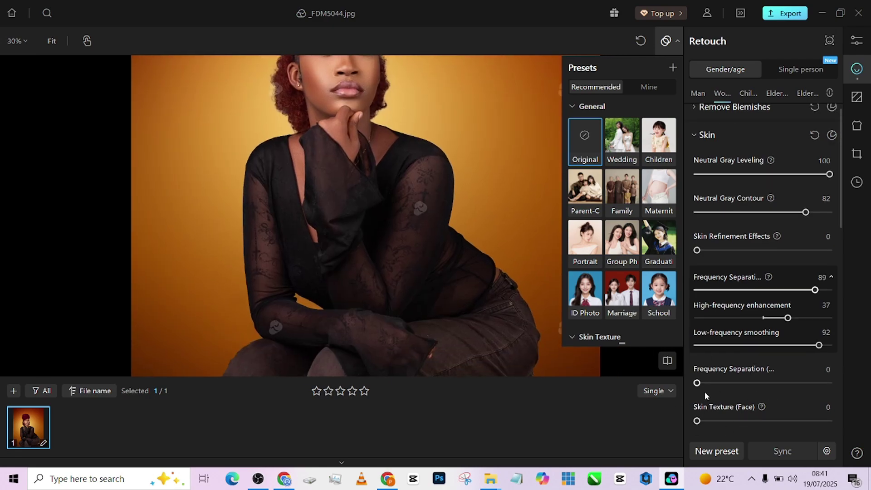
drag(697, 383, 834, 384)
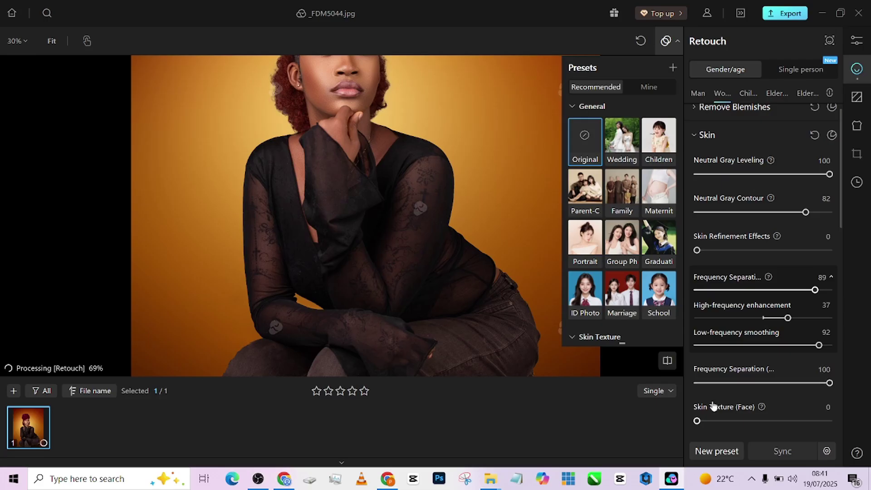
drag(404, 122, 405, 222)
Apply AI Retouch (Face) at full strength, then lower it to 29
scroll(343, 108, up, 2)
scroll(342, 108, up, 1)
scroll(328, 181, up, 1)
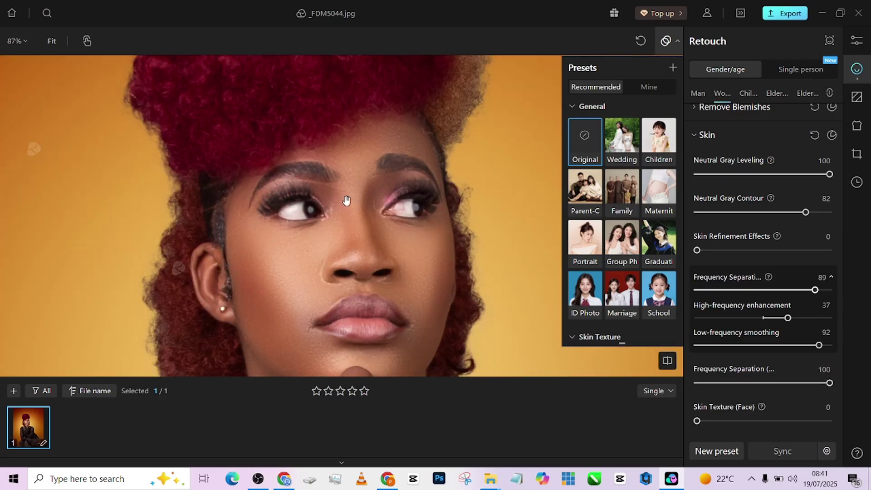
scroll(739, 326, down, 2)
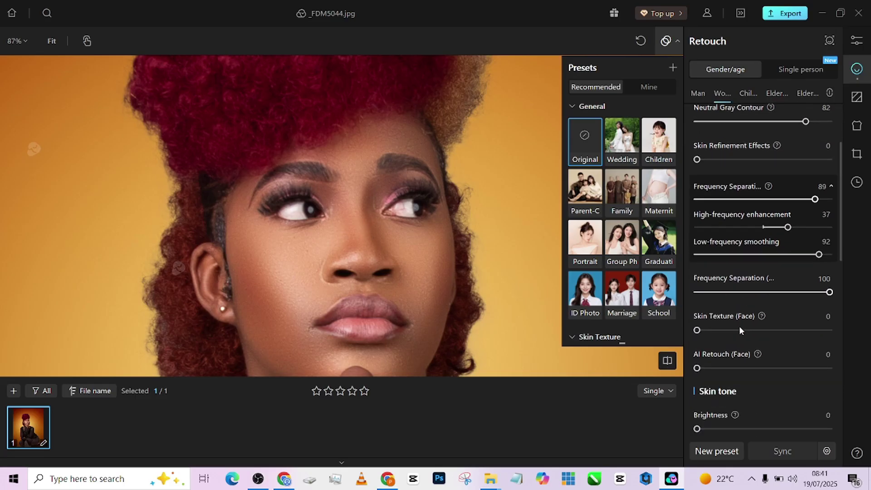
drag(716, 371, 842, 374)
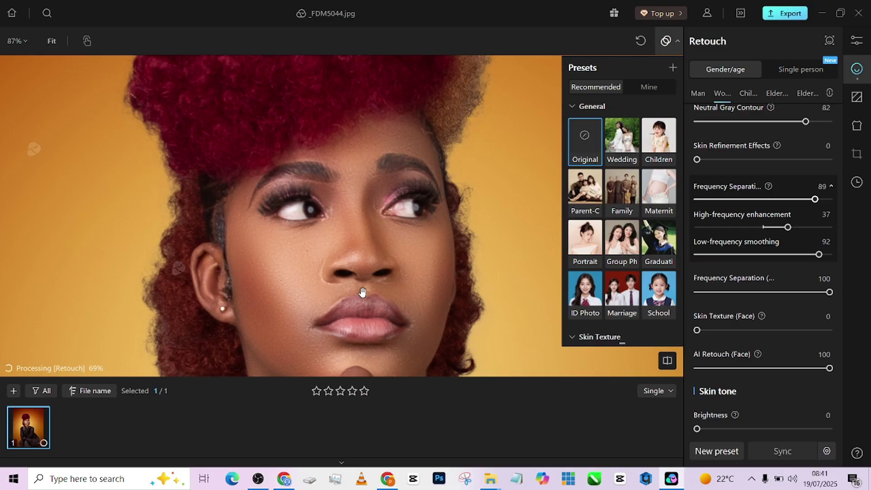
scroll(336, 126, down, 5)
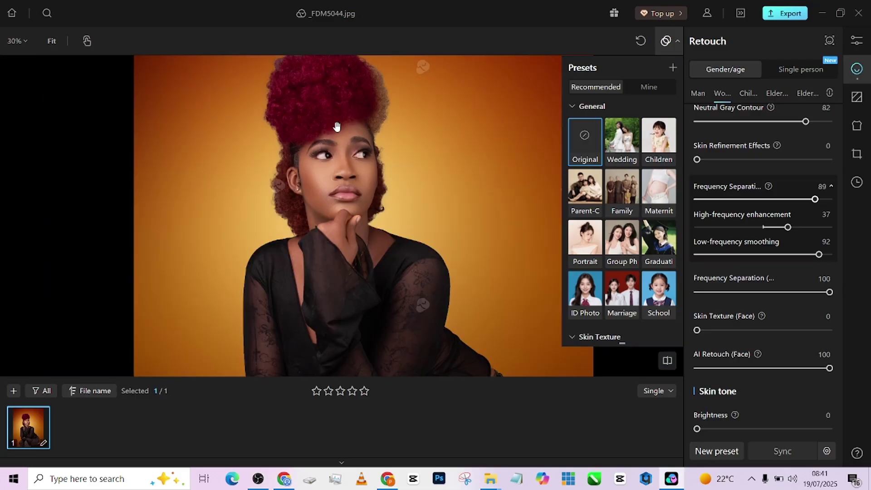
scroll(334, 190, up, 5)
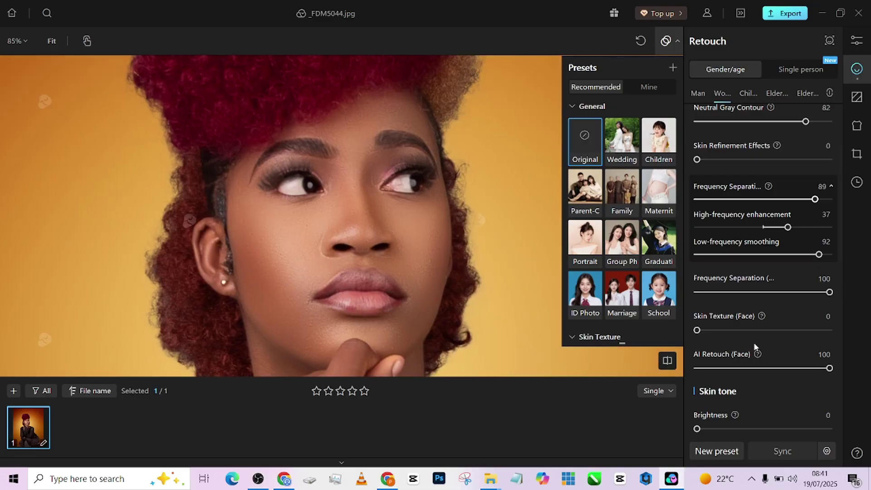
drag(754, 368, 736, 368)
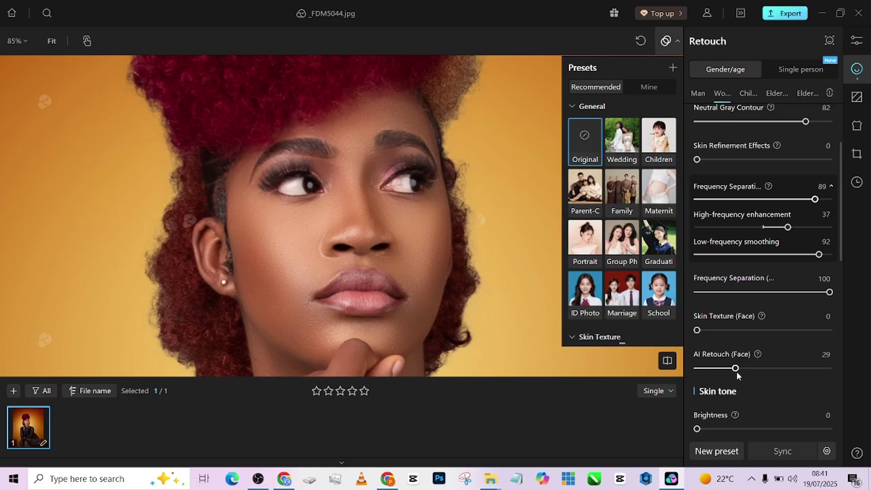
scroll(386, 212, down, 2)
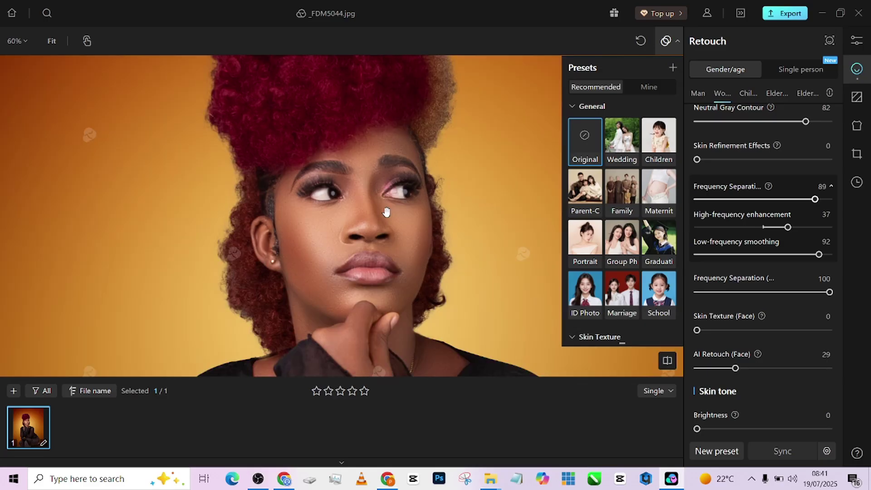
scroll(782, 369, down, 3)
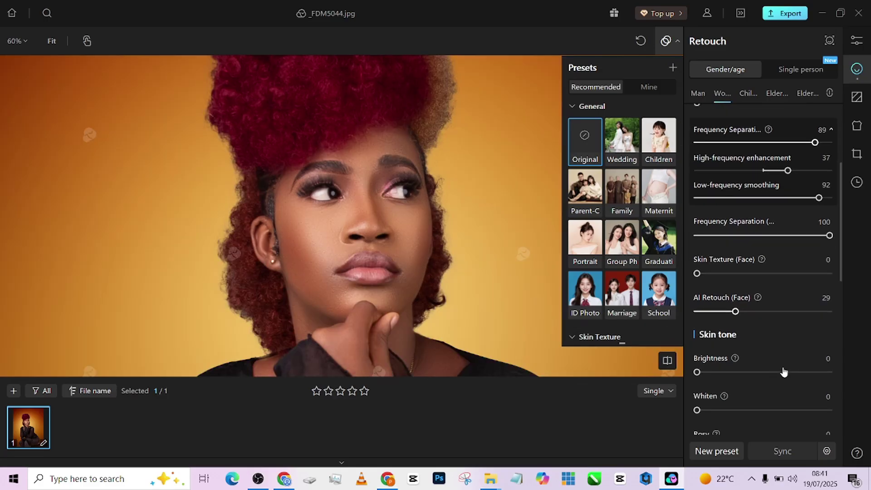
Apply the Tanned skin tone swatch, briefly comparing it with Rosy
scroll(775, 330, down, 2)
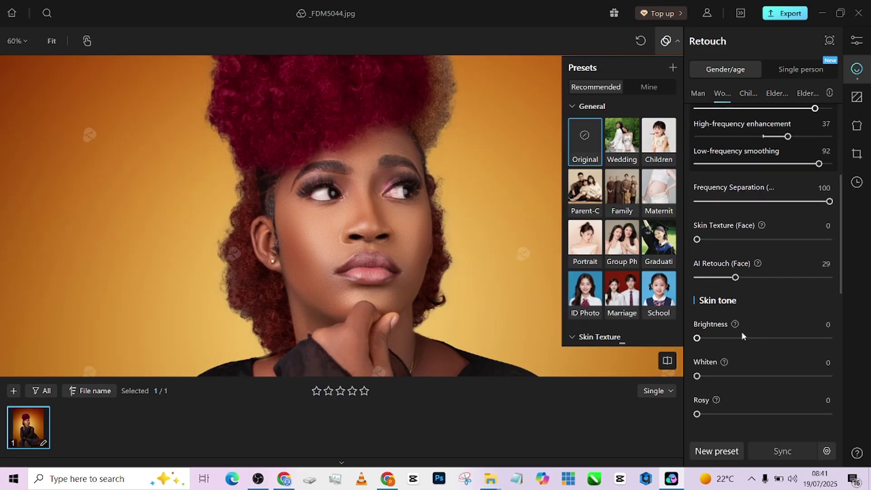
scroll(742, 335, down, 7)
scroll(356, 161, down, 3)
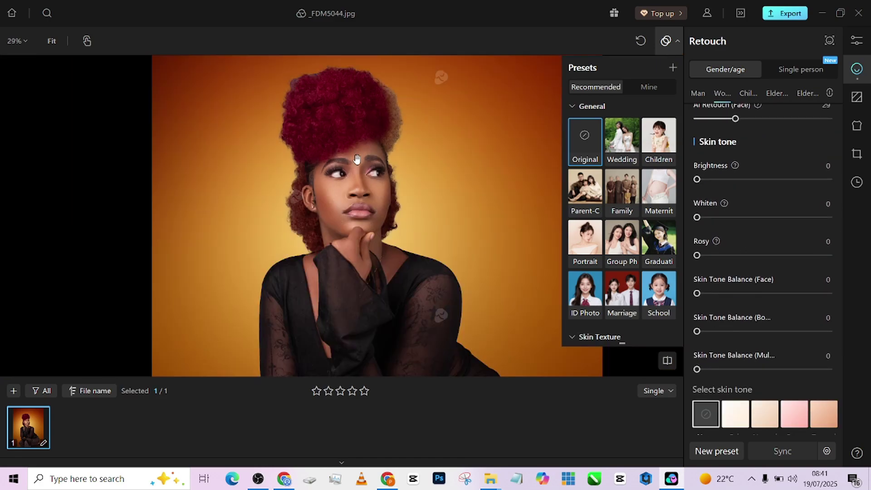
click(822, 415)
scroll(317, 159, down, 3)
scroll(343, 166, up, 1)
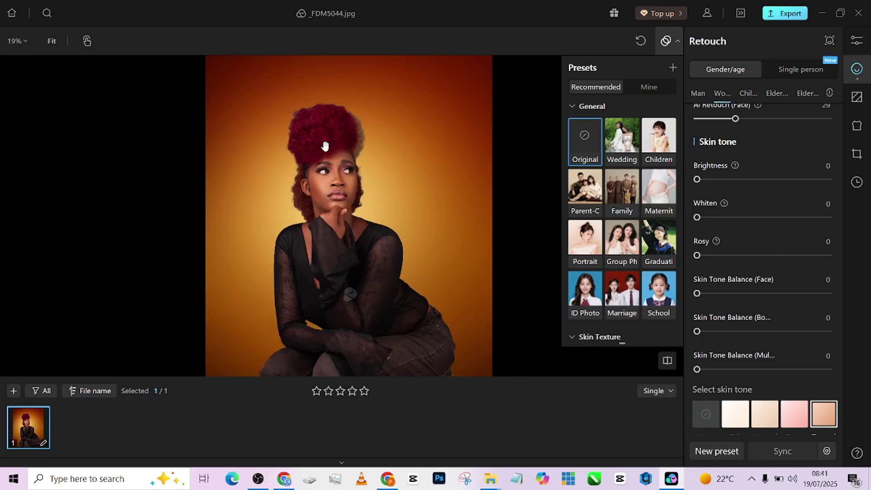
click(805, 421)
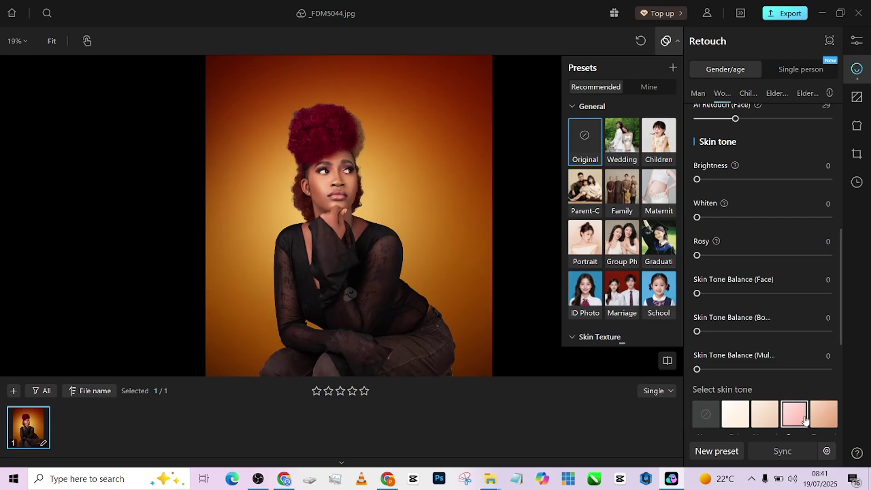
click(827, 418)
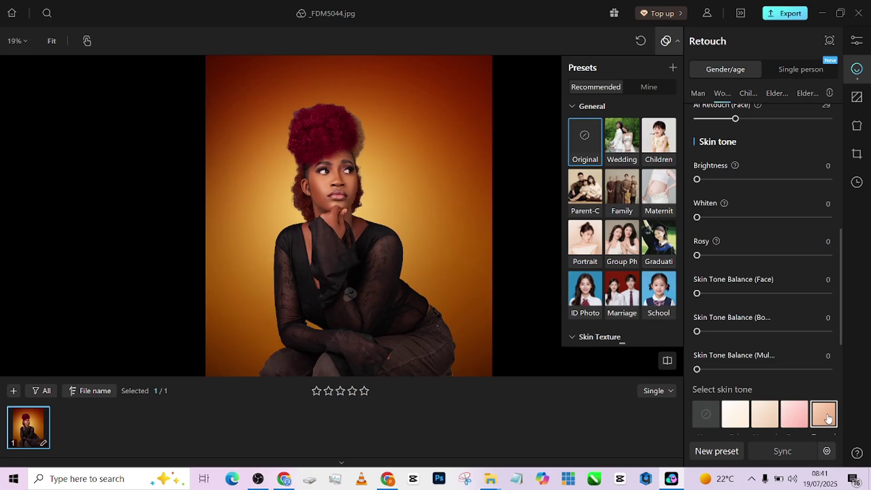
Raise skin brightness to 44 and Whiten to 14, testing Rosy at maximum then resetting it
scroll(788, 348, down, 1)
scroll(751, 294, up, 1)
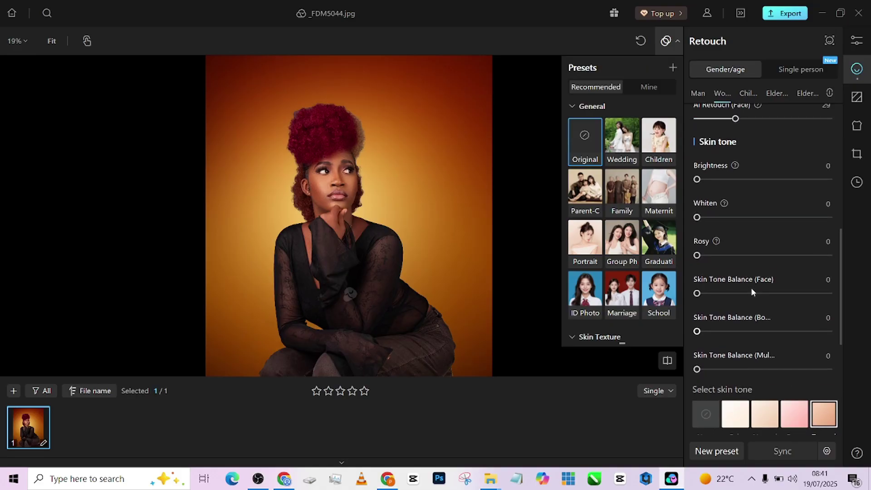
click(731, 180)
drag(731, 181, 756, 181)
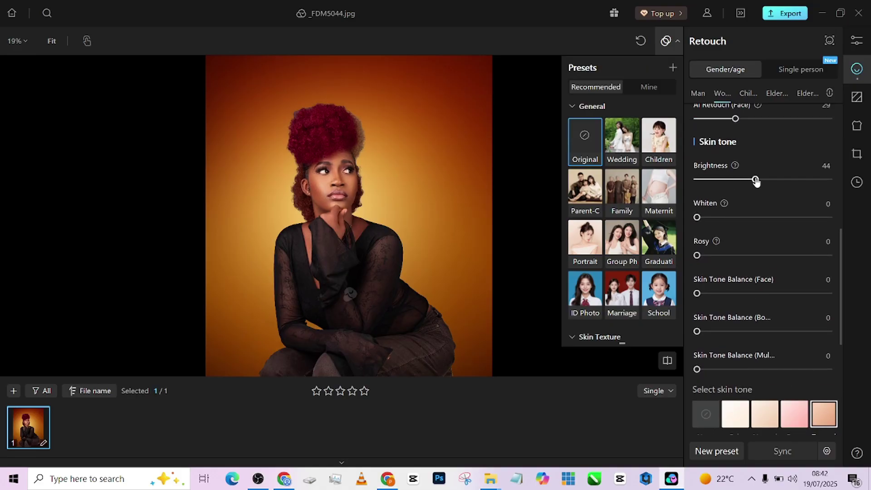
click(716, 218)
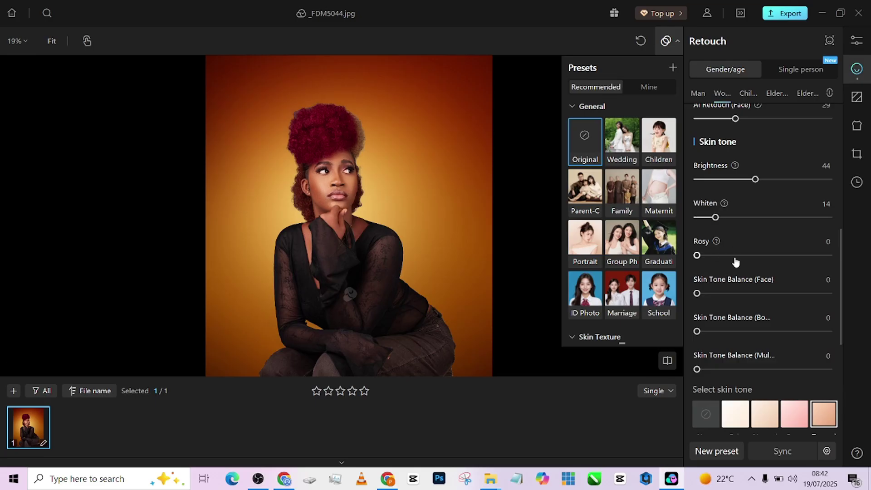
drag(736, 262, 852, 270)
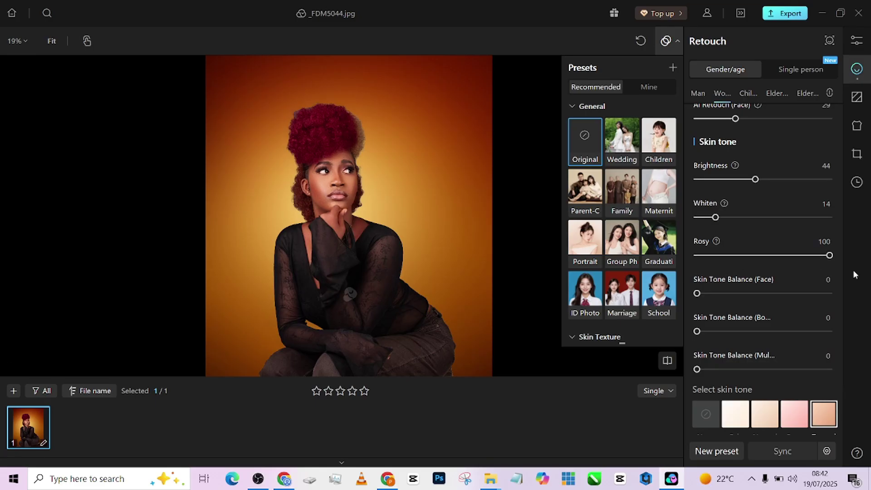
scroll(355, 157, up, 5)
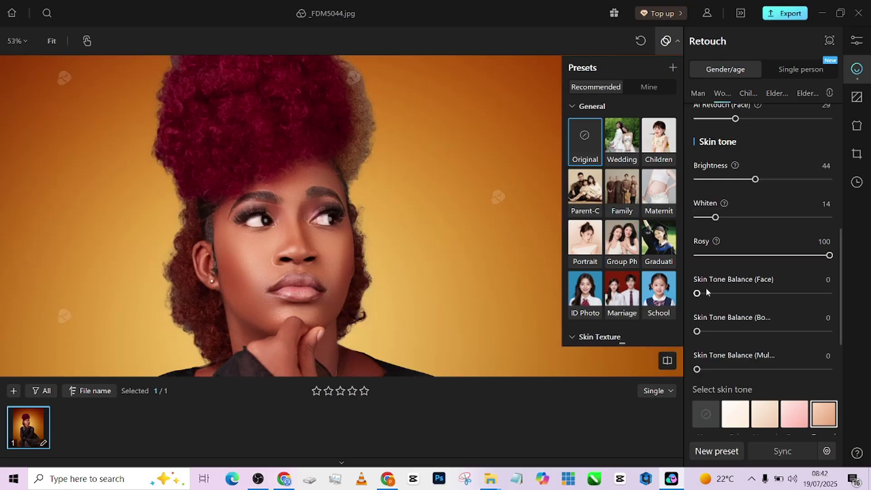
drag(705, 259, 695, 255)
scroll(746, 356, down, 2)
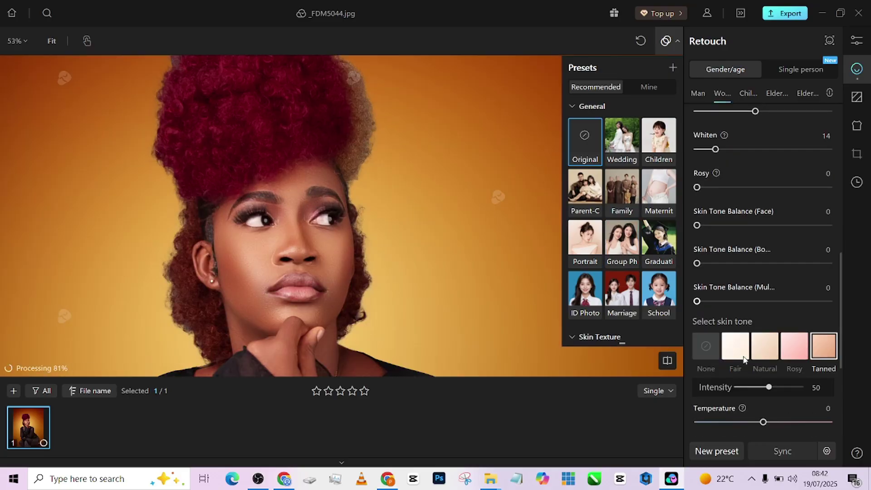
scroll(776, 412, down, 1)
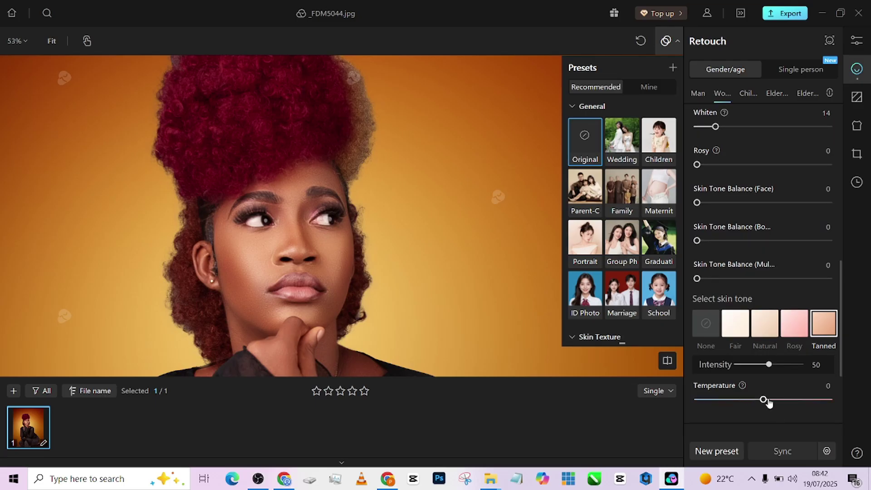
Set skin Temperature to 76 after testing it fully warm
drag(763, 402, 849, 400)
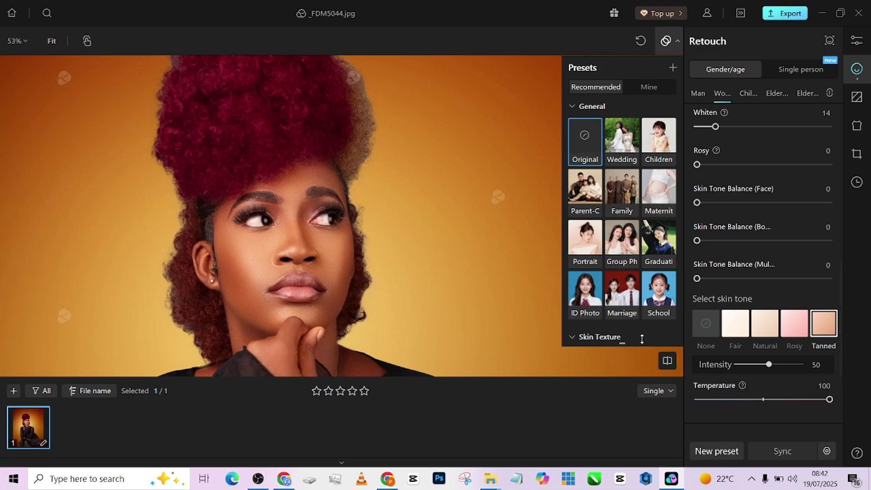
scroll(610, 325, down, 1)
scroll(457, 262, down, 3)
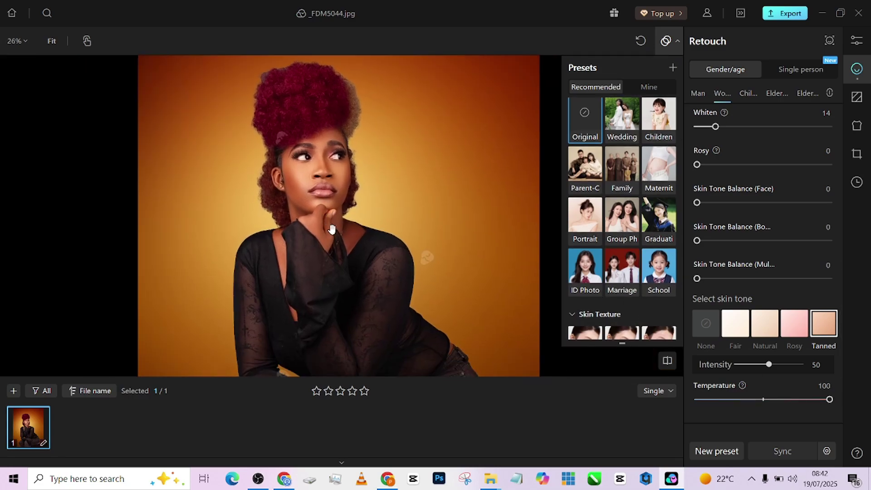
scroll(332, 229, up, 2)
drag(830, 399, 814, 402)
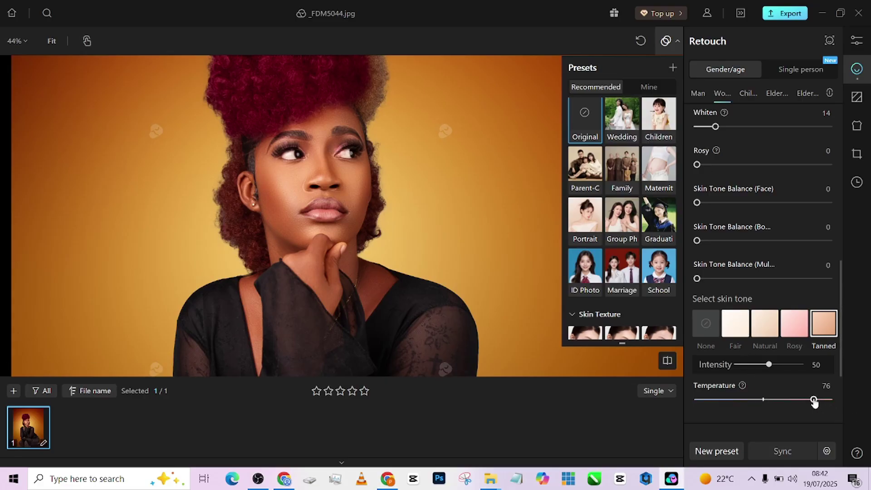
Brighten the skin slightly more and raise Whiten to 20
scroll(789, 255, up, 1)
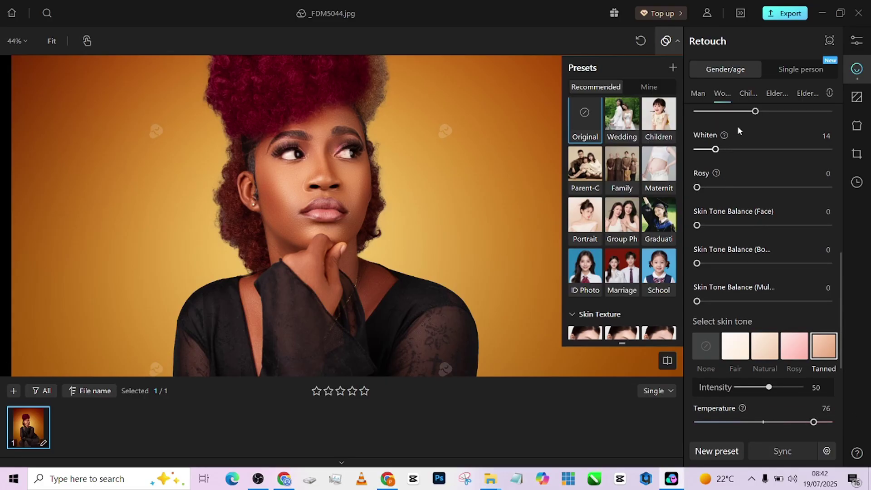
drag(755, 111, 767, 112)
drag(715, 149, 724, 151)
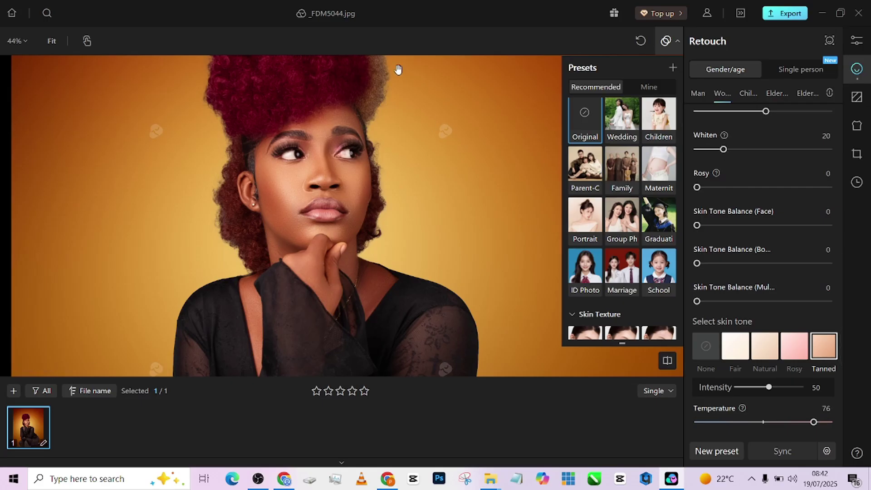
scroll(398, 69, up, 2)
scroll(399, 159, up, 3)
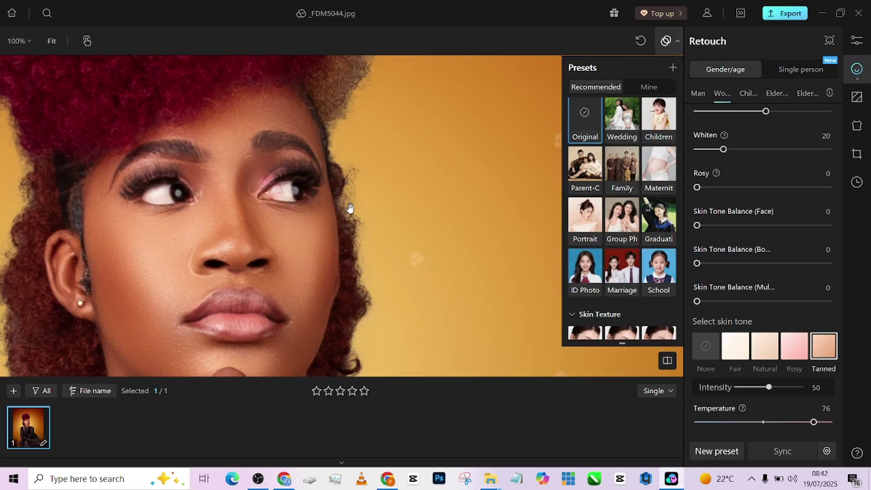
scroll(394, 148, down, 5)
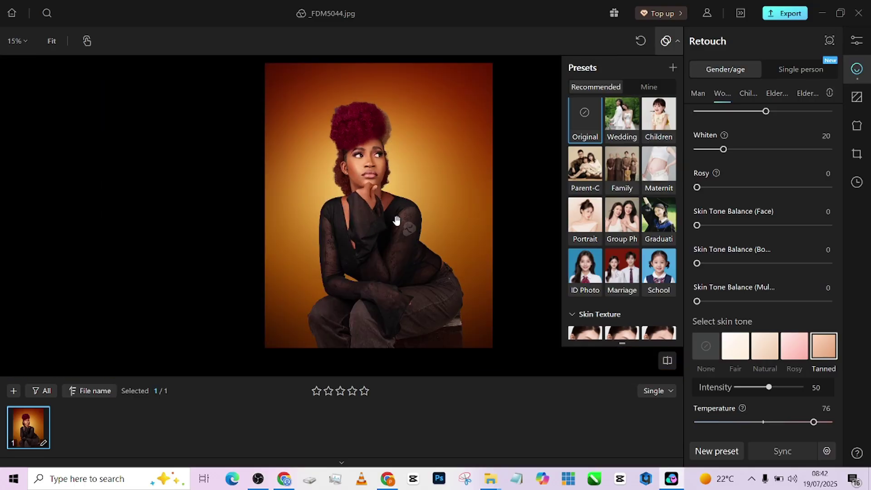
scroll(367, 223, up, 1)
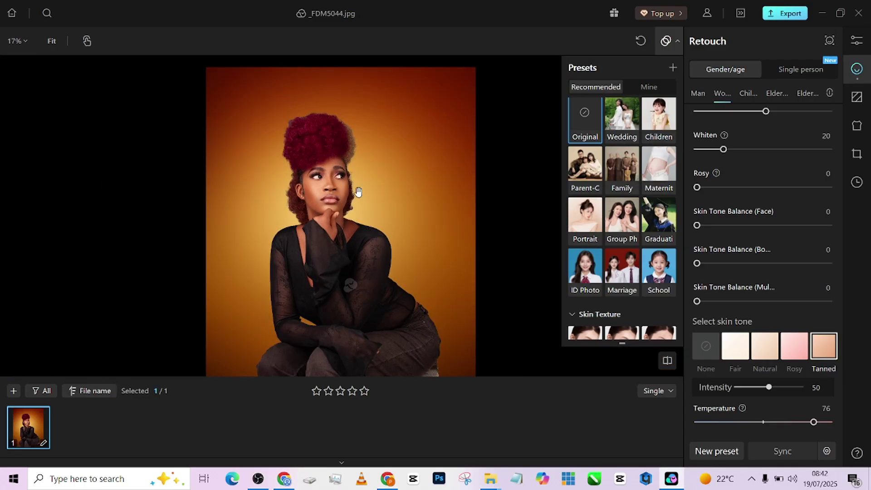
scroll(333, 168, up, 4)
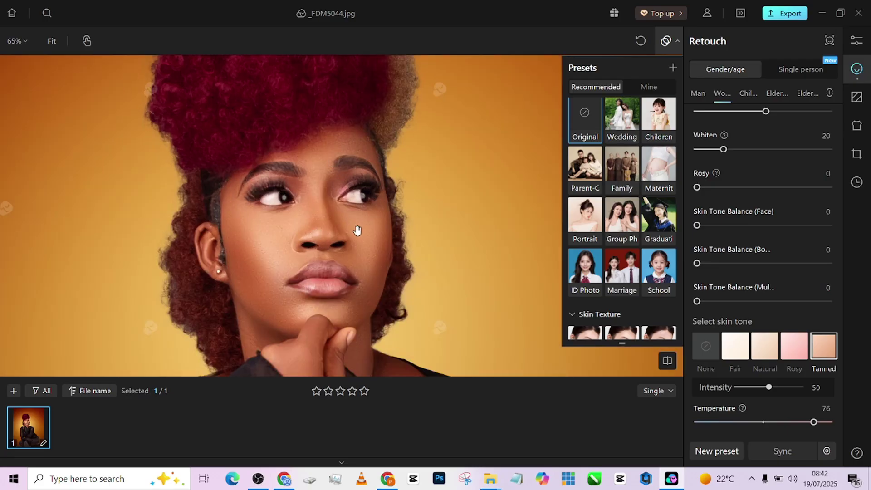
Expand the Makeup adjustments in the Retouch panel
scroll(752, 349, down, 3)
scroll(744, 343, down, 1)
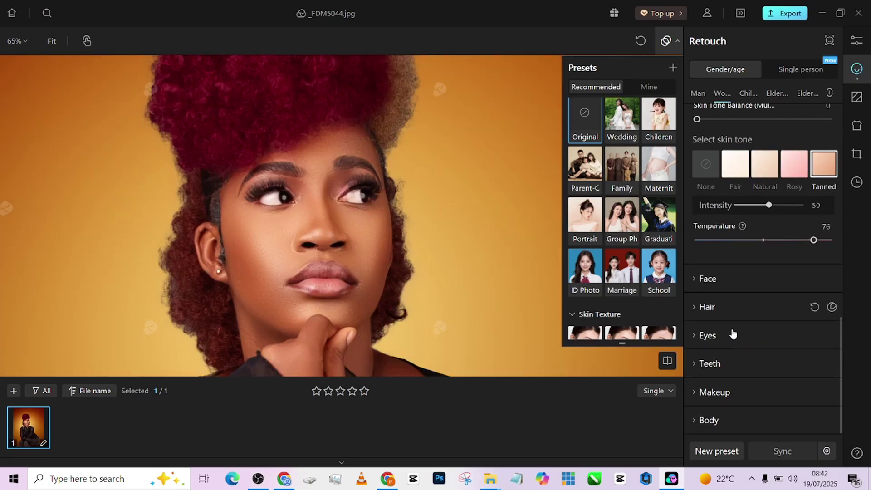
click(714, 393)
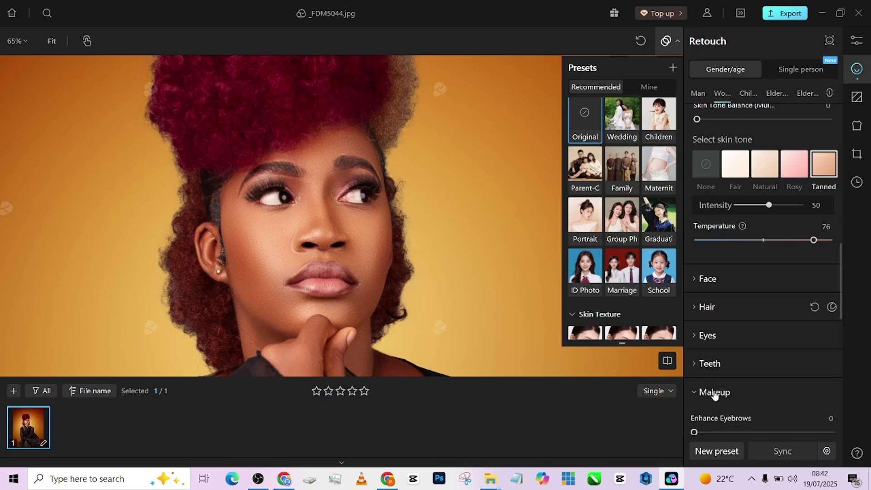
scroll(784, 355, down, 3)
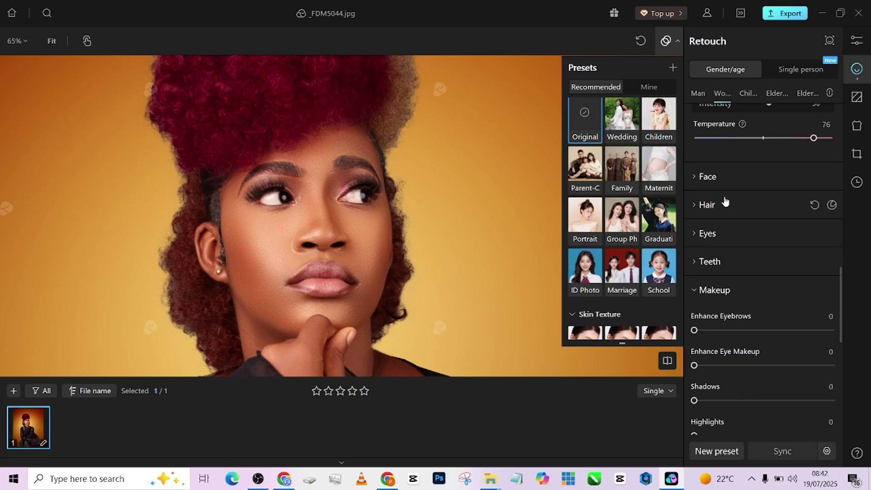
click(699, 292)
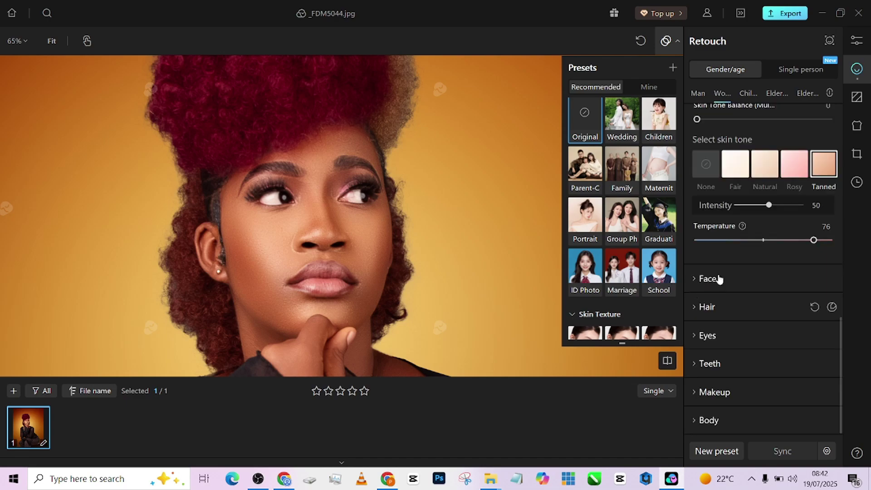
click(701, 280)
click(701, 280)
click(711, 402)
scroll(726, 372, down, 3)
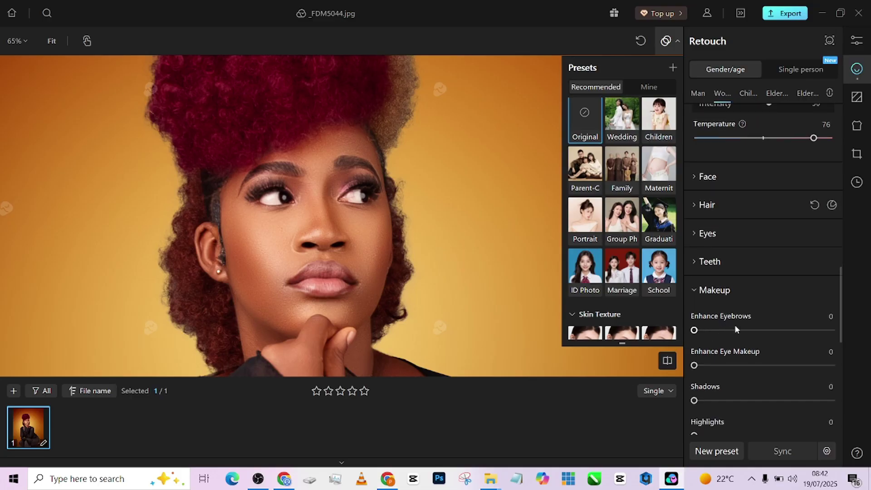
scroll(733, 350, down, 2)
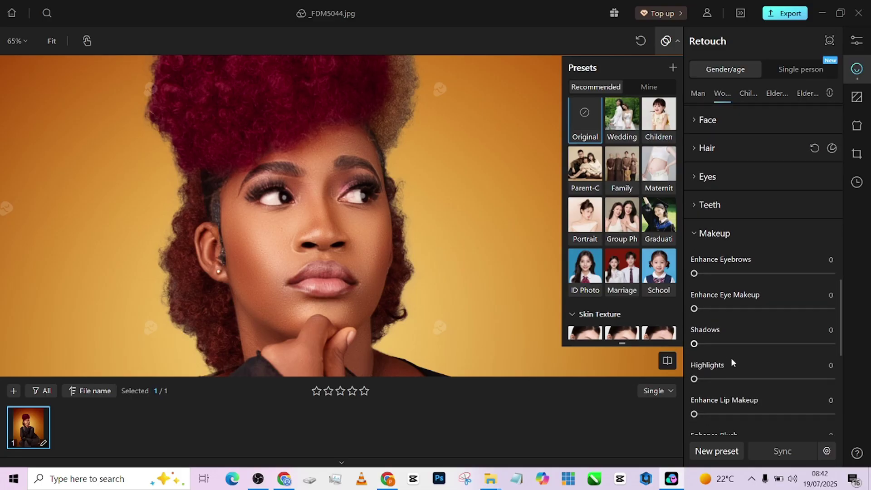
Set makeup Shadows to 95, Highlights to 27 and Enhance Lip Makeup to 100
drag(747, 347, 825, 344)
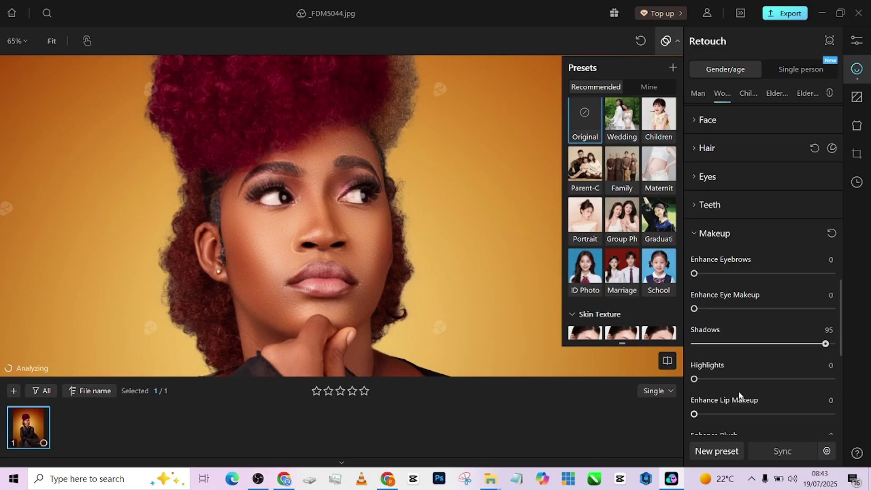
click(731, 380)
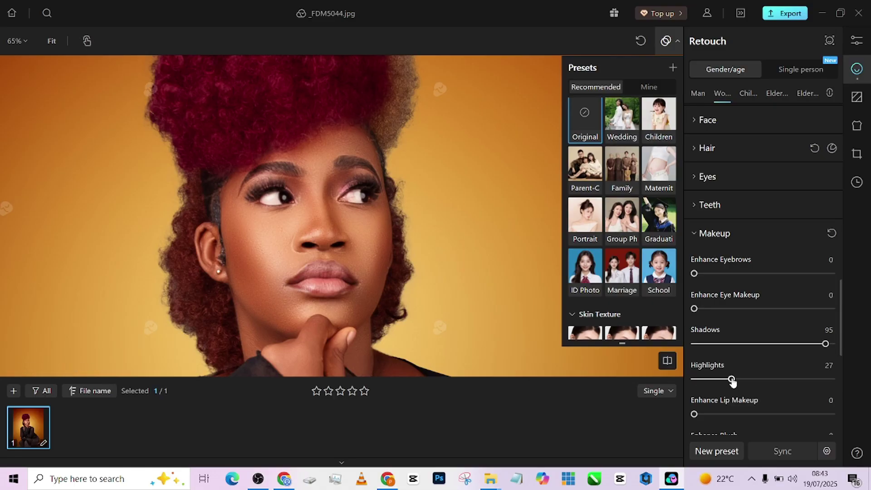
scroll(748, 365, down, 3)
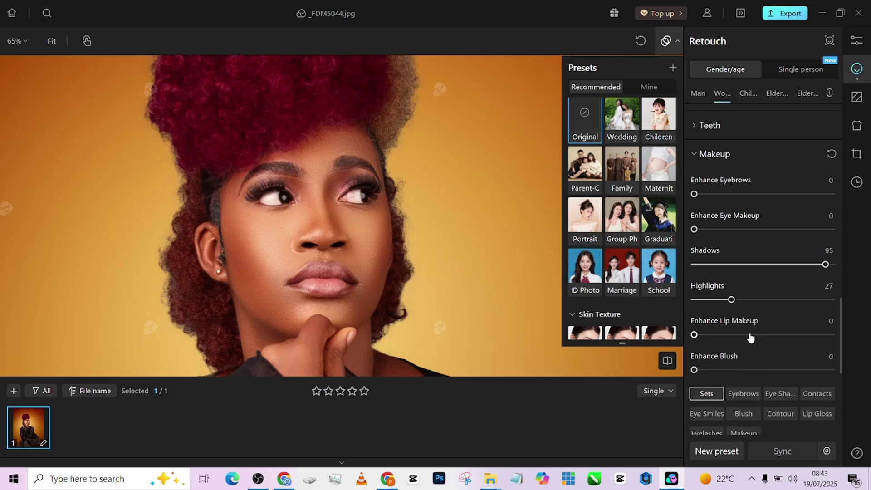
drag(706, 340, 845, 339)
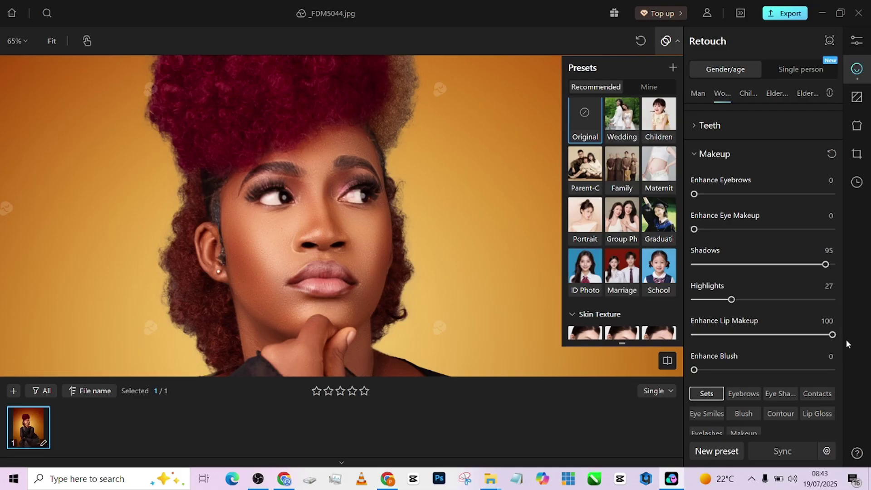
scroll(737, 303, down, 1)
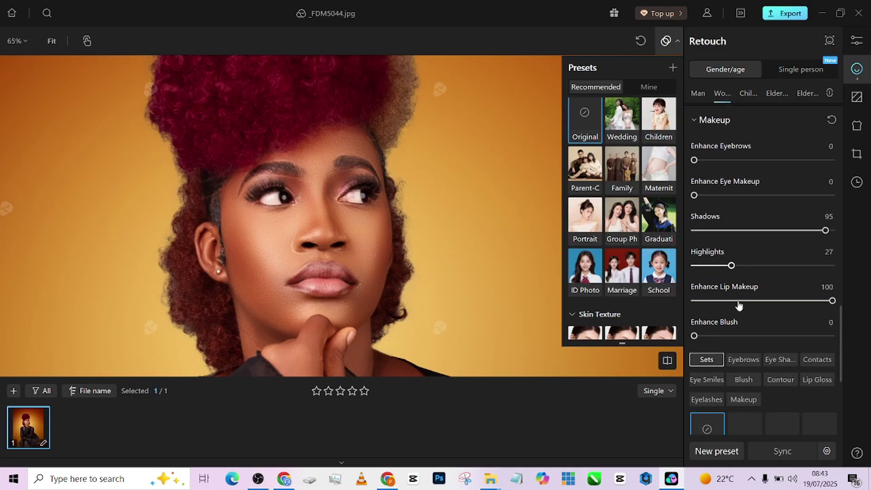
key(ctrl+0)
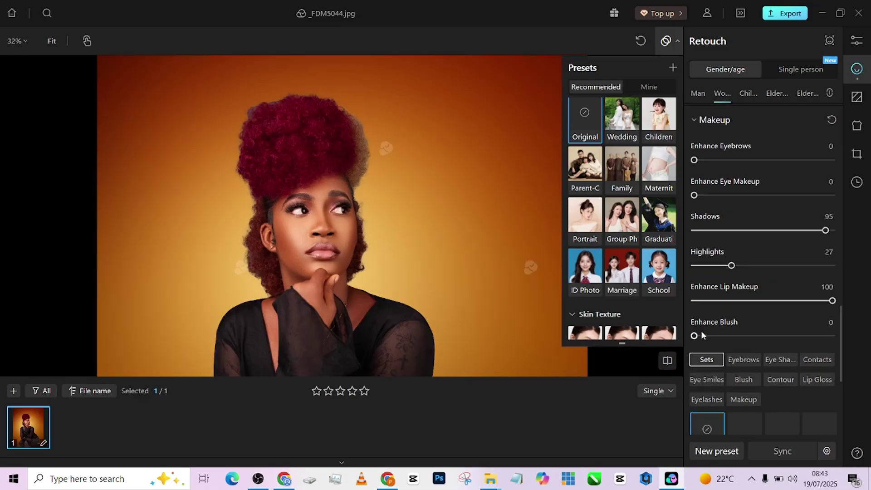
Try several Eyebrows presets under Sets and settle on the last one in the second row
click(702, 359)
click(738, 359)
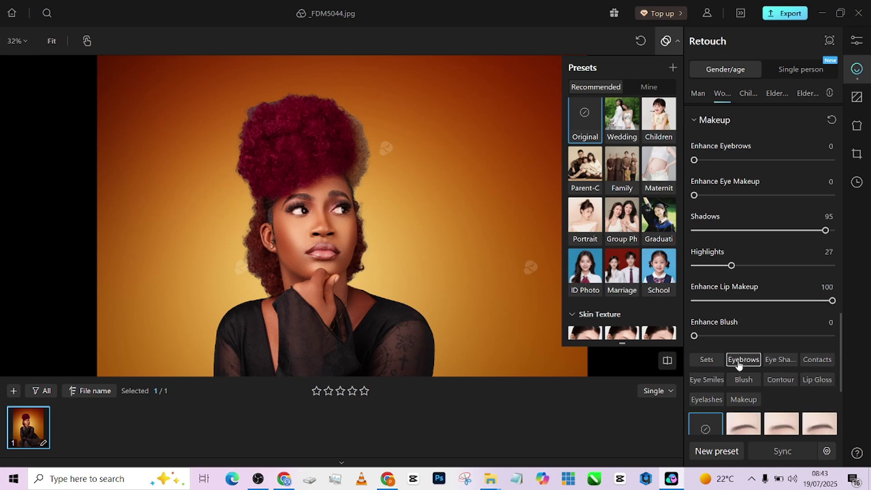
scroll(290, 195, up, 5)
scroll(740, 409, down, 2)
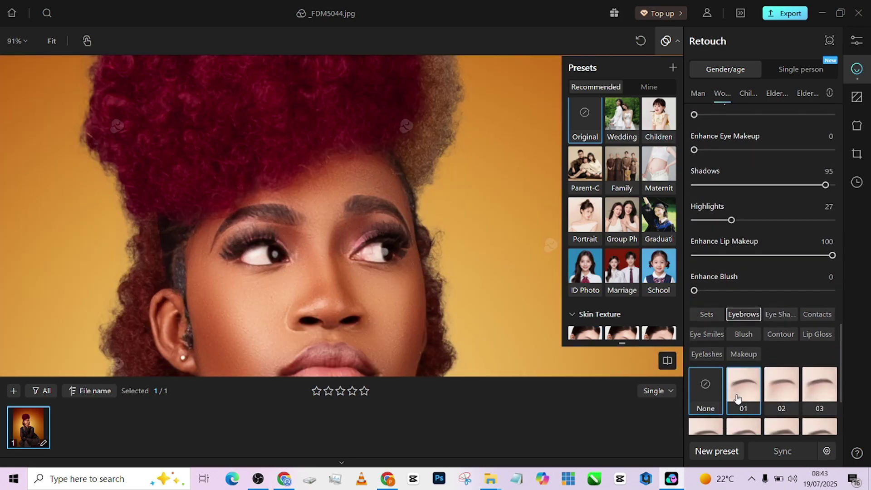
click(748, 417)
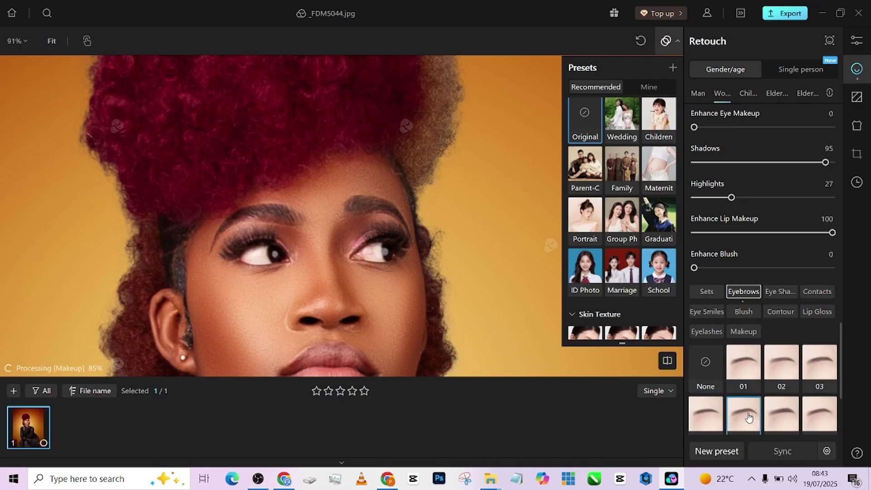
click(777, 418)
scroll(330, 177, down, 2)
scroll(330, 177, down, 2)
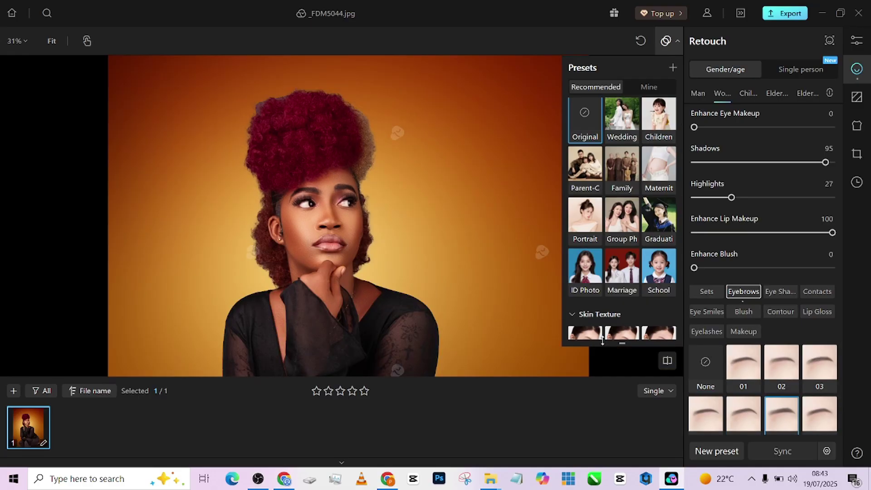
click(815, 416)
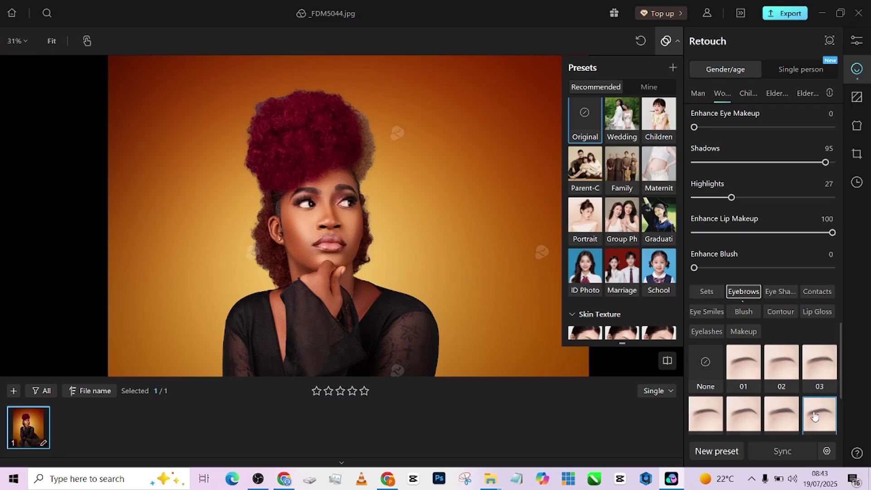
scroll(323, 129, up, 3)
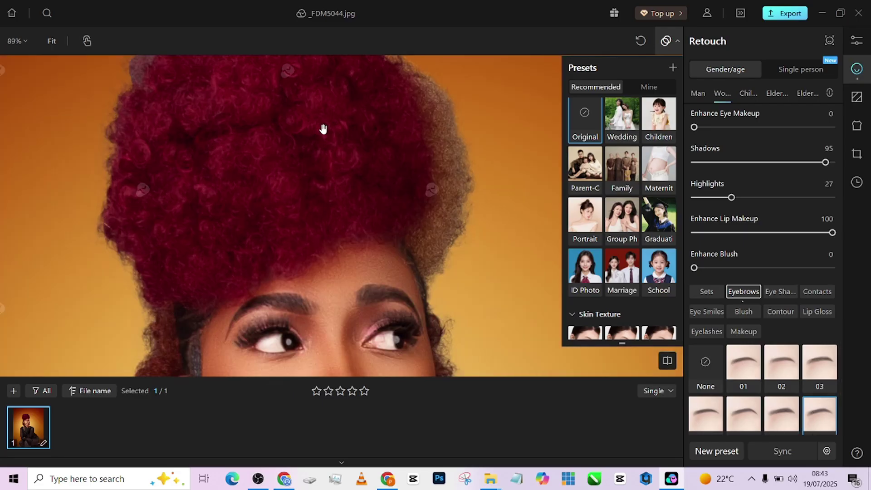
scroll(323, 129, down, 3)
scroll(336, 212, up, 2)
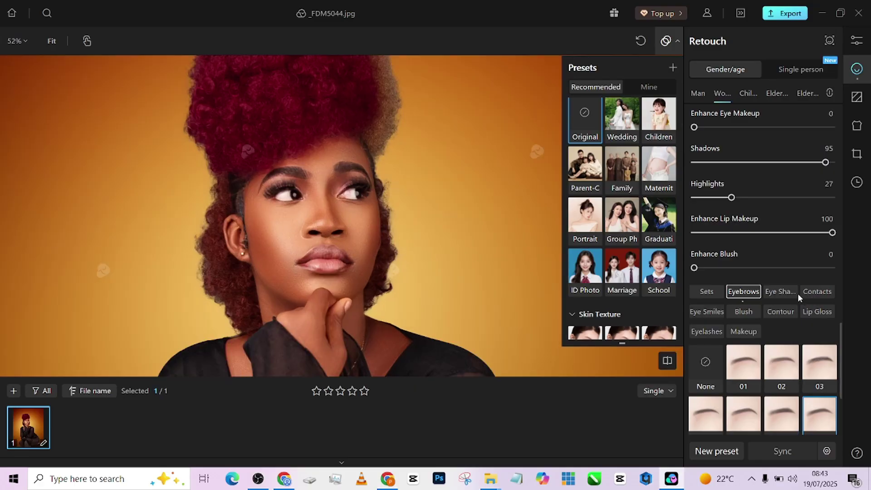
Apply Lip Gloss 02 and lower its intensity from 50 to about 28
click(818, 313)
scroll(304, 256, up, 5)
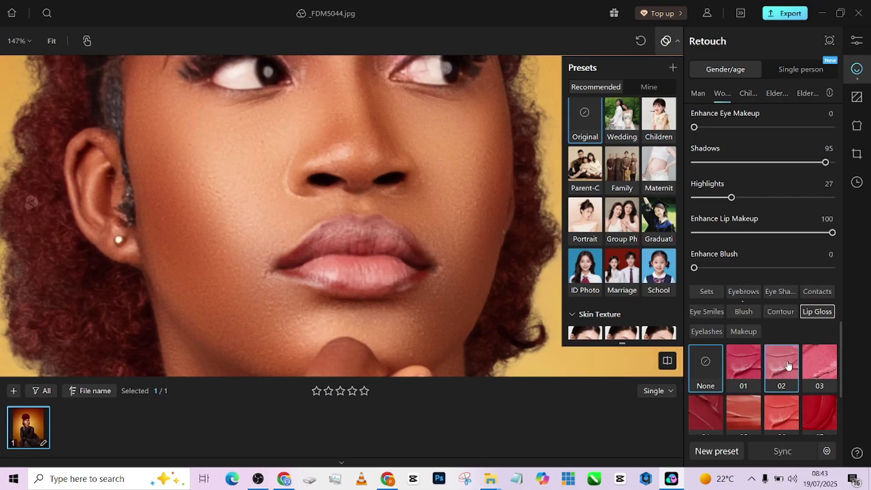
click(788, 366)
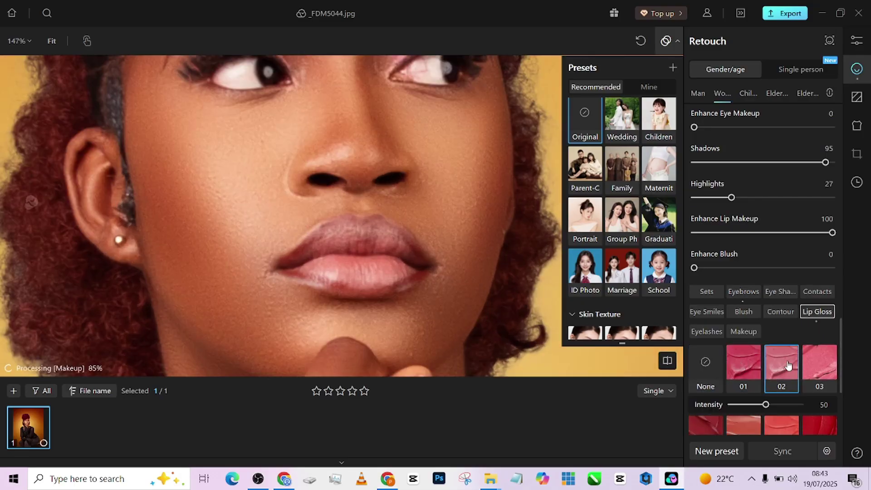
scroll(428, 158, down, 5)
scroll(428, 158, down, 2)
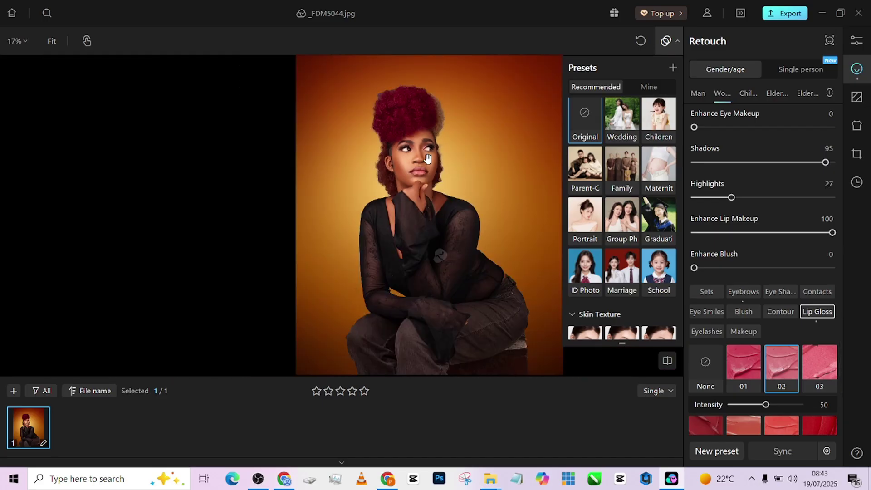
scroll(760, 341, down, 1)
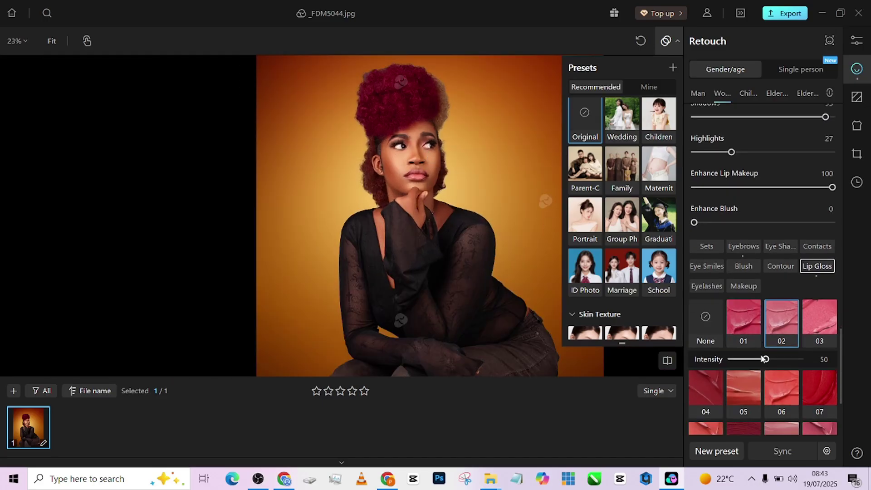
drag(762, 362, 755, 362)
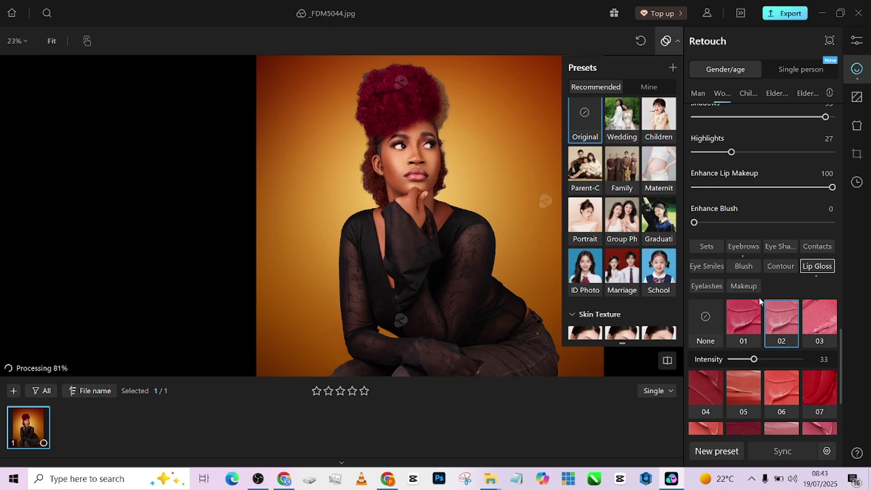
Try full-face makeup preset 02 at 70 on the zoomed face, then undo it
click(753, 286)
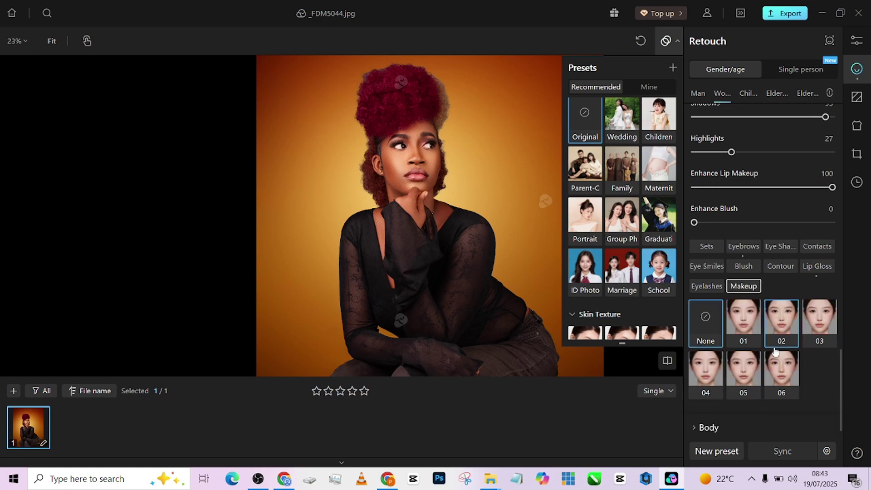
click(785, 332)
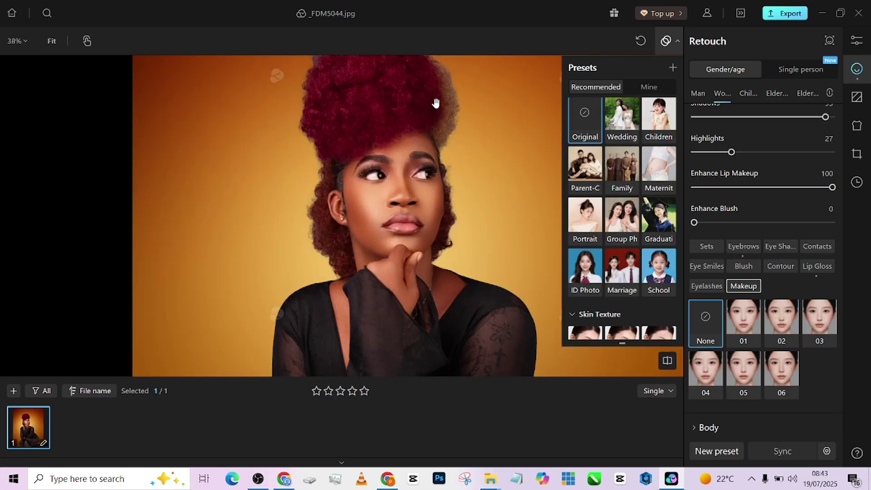
click(790, 319)
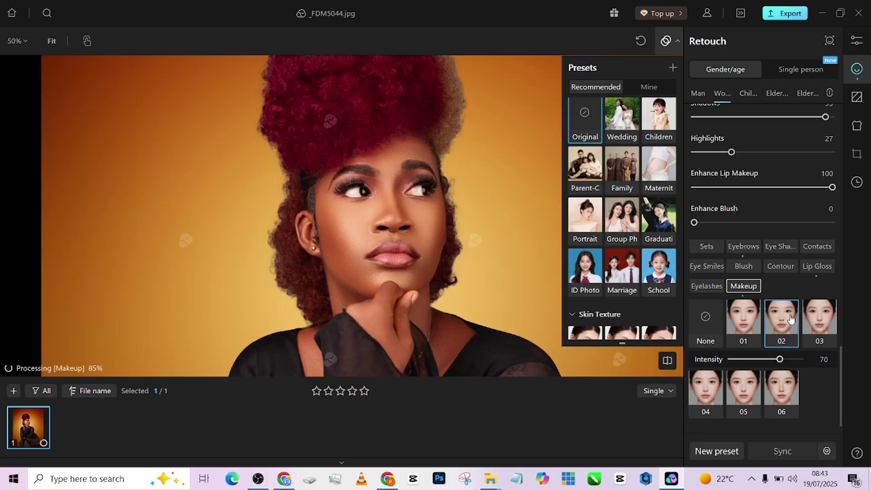
scroll(421, 208, up, 3)
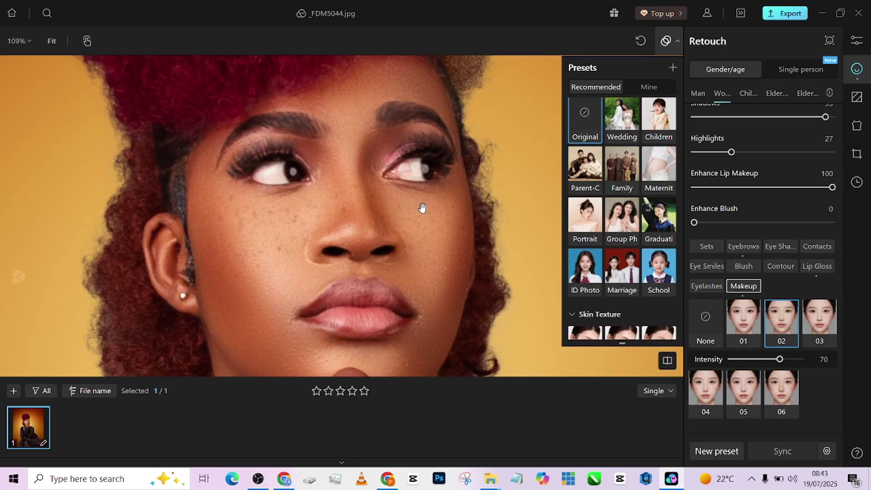
key(ctrl+z)
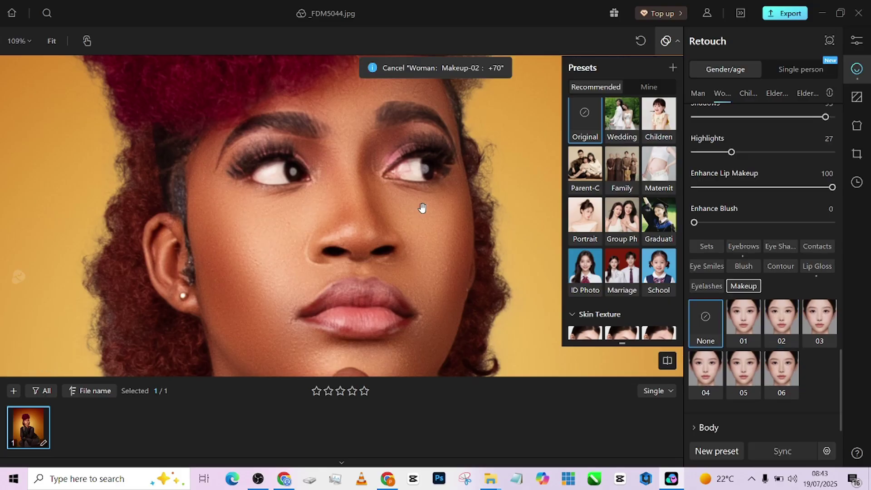
Look through the Eyelashes, Eye Smiles, Contour and Lip Gloss styles, ending on Blush presets
click(702, 290)
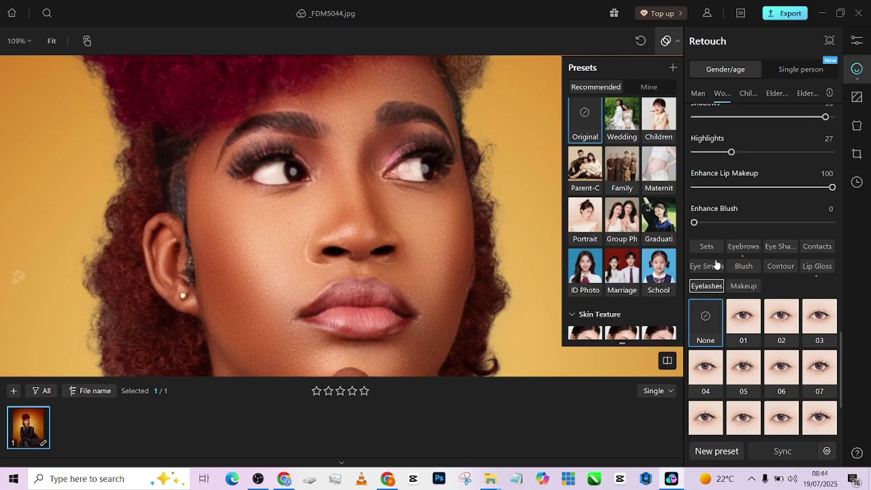
click(713, 268)
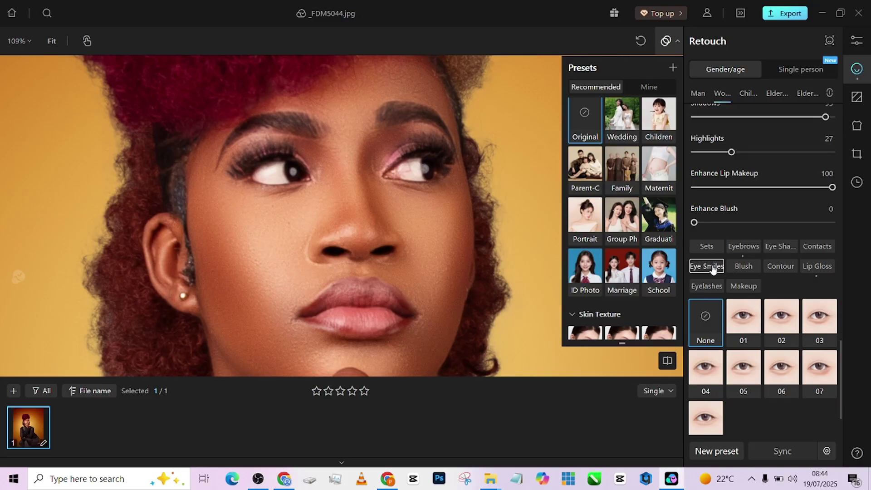
click(784, 271)
click(815, 271)
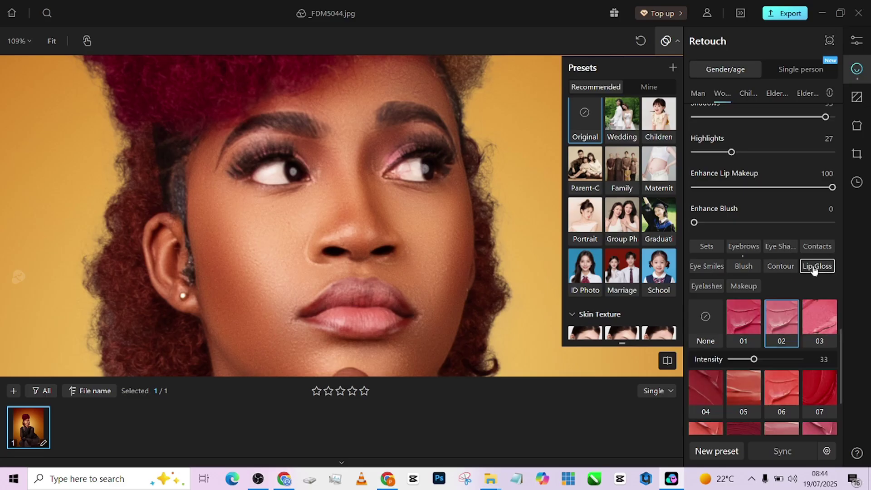
click(747, 273)
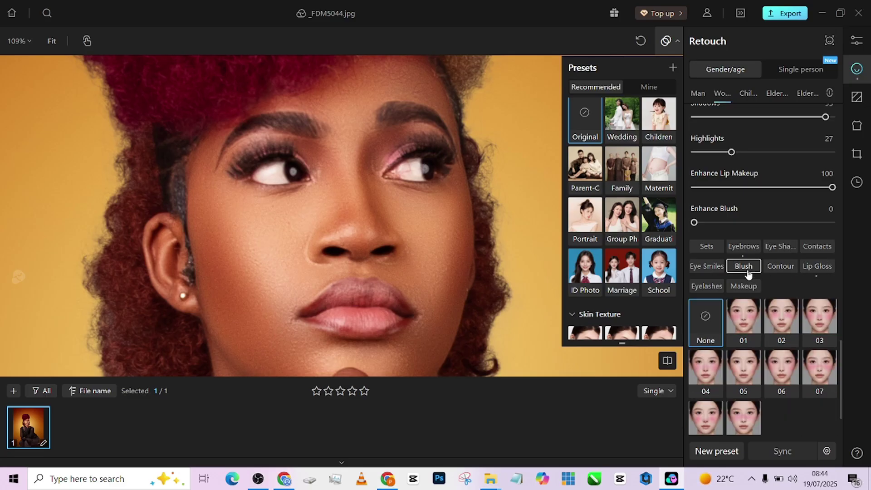
scroll(380, 151, down, 8)
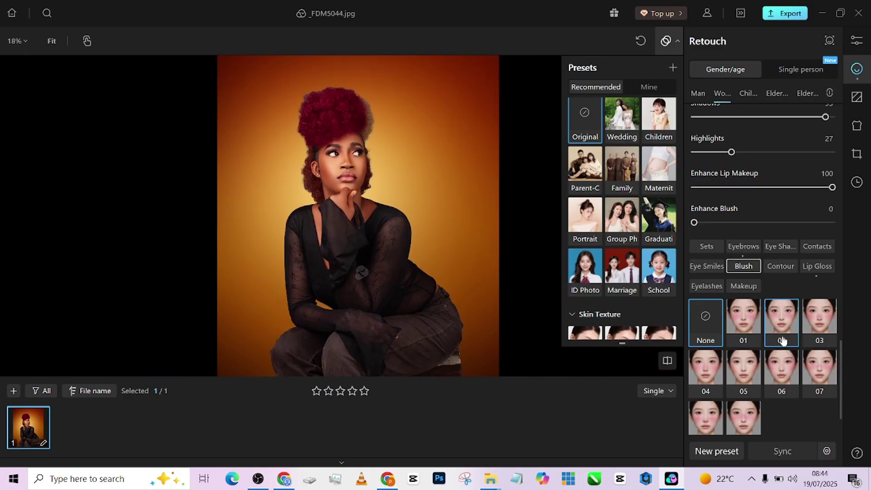
scroll(776, 359, down, 2)
click(719, 423)
scroll(785, 408, down, 5)
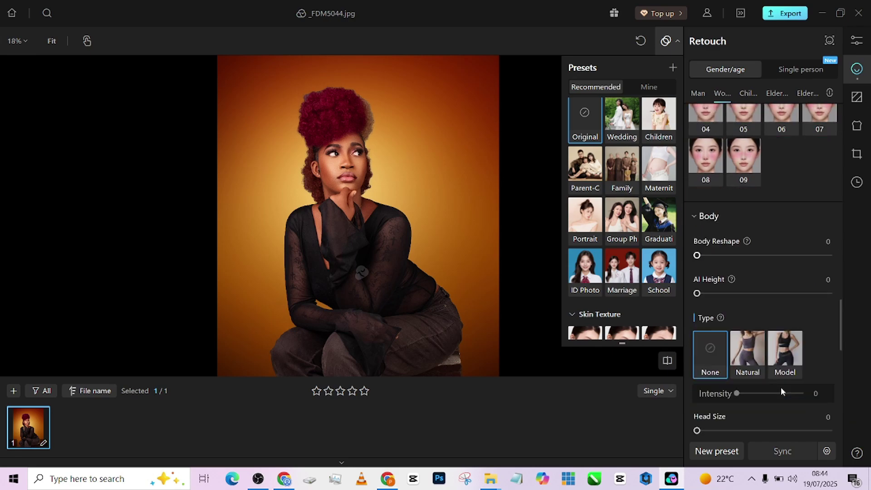
click(789, 299)
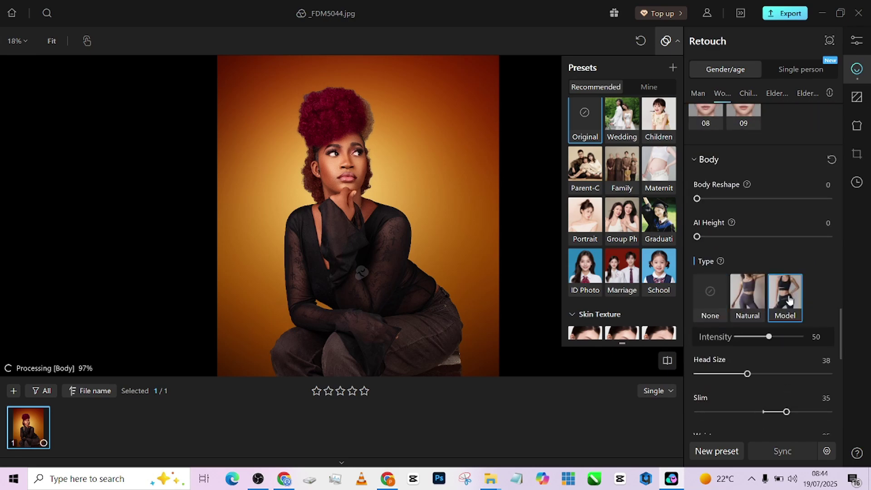
scroll(367, 301, down, 1)
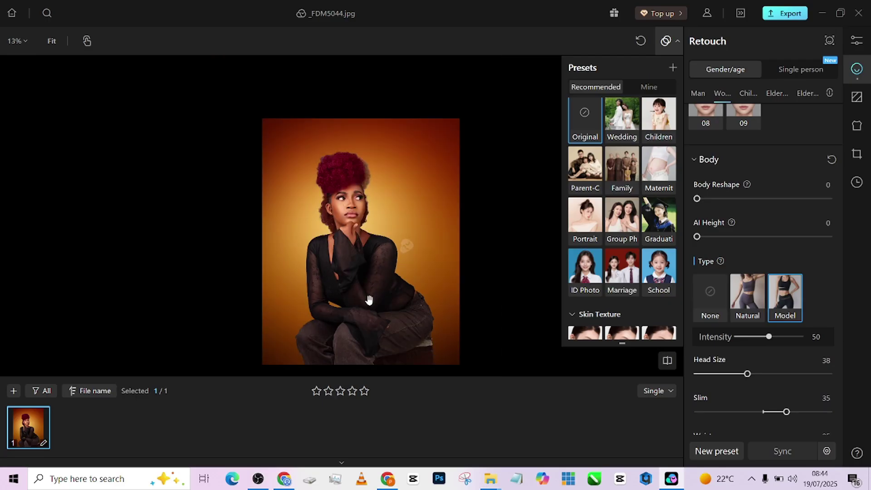
drag(780, 343, 831, 341)
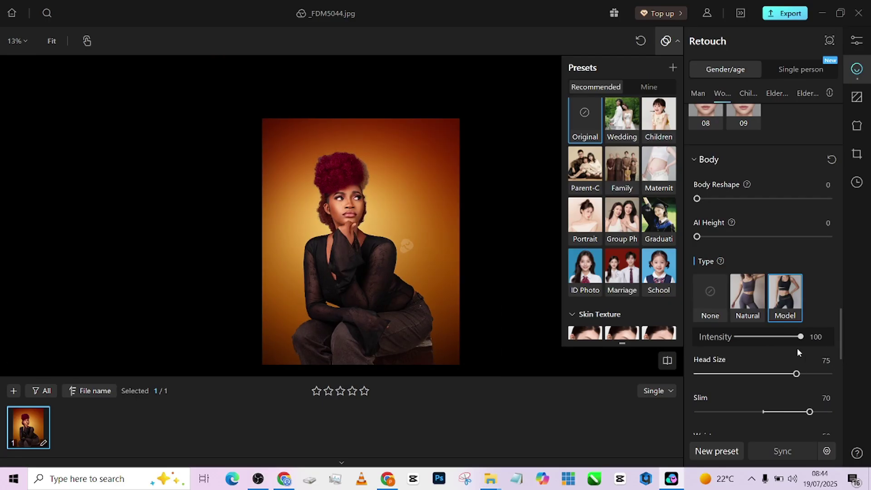
scroll(429, 287, up, 2)
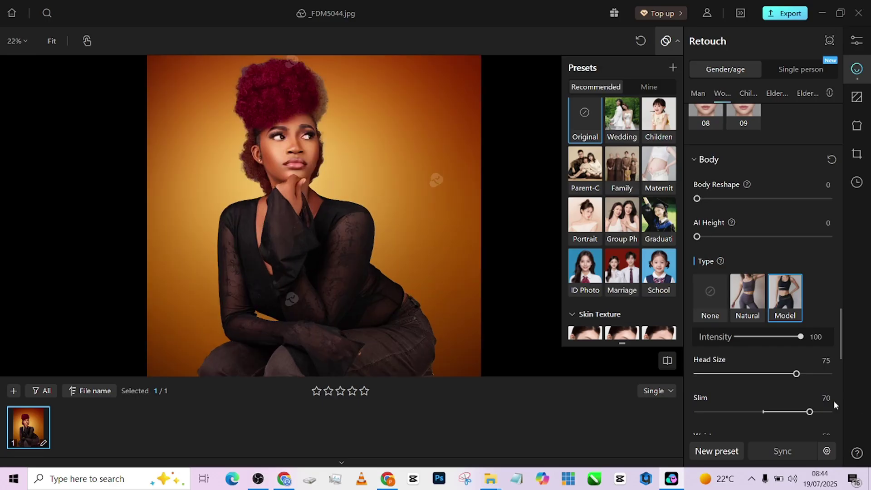
click(771, 341)
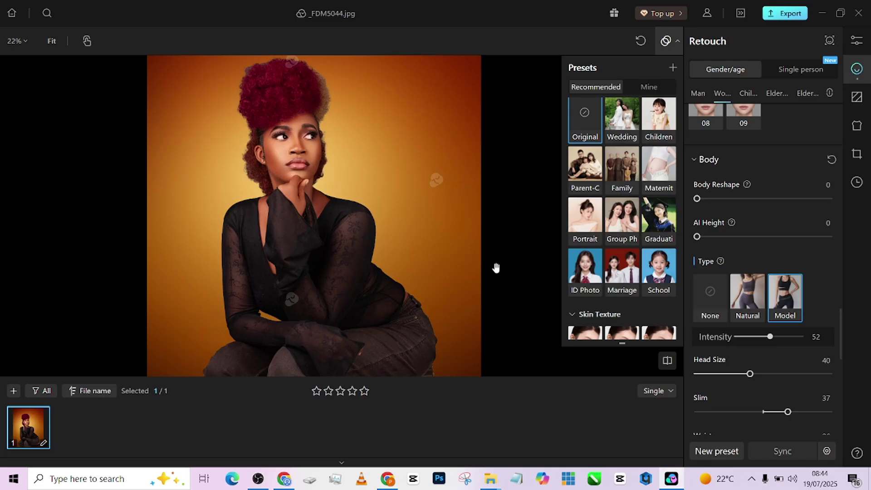
scroll(472, 245, down, 2)
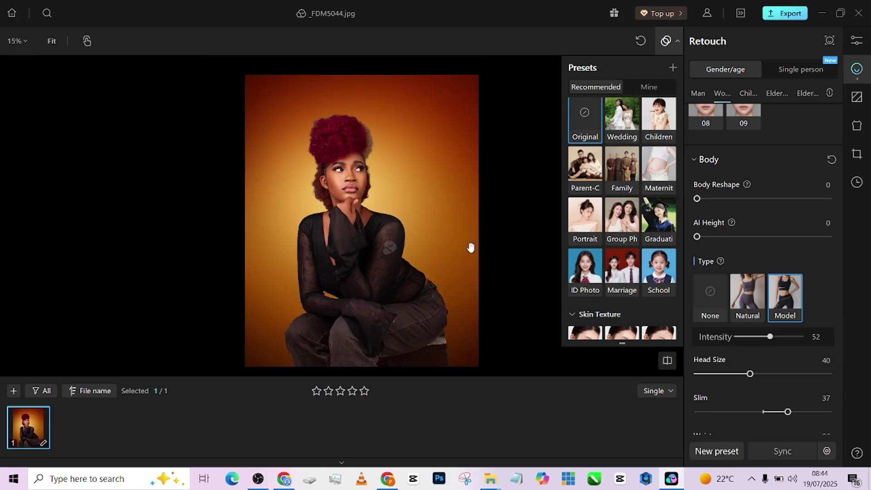
scroll(379, 212, up, 2)
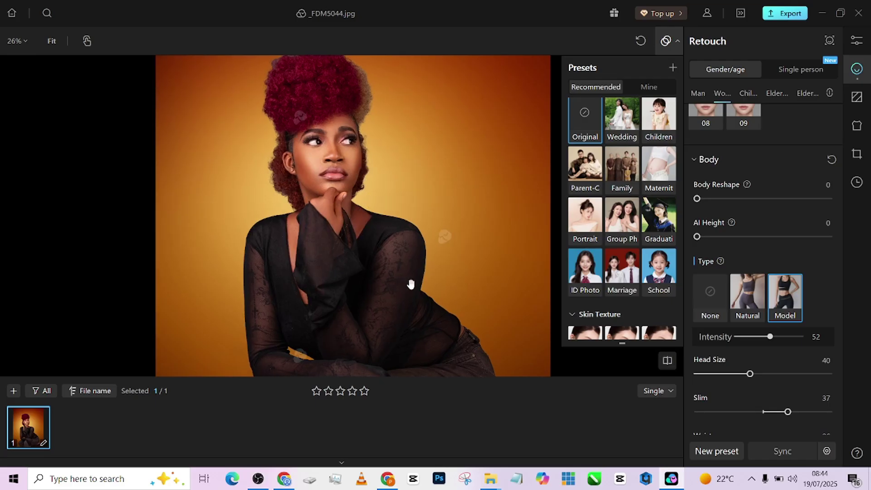
scroll(411, 284, down, 3)
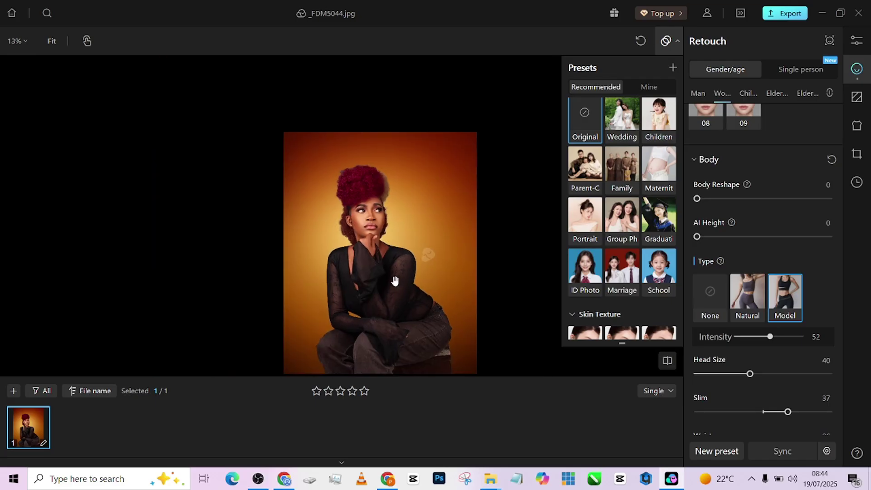
drag(410, 282, 346, 262)
scroll(361, 233, up, 1)
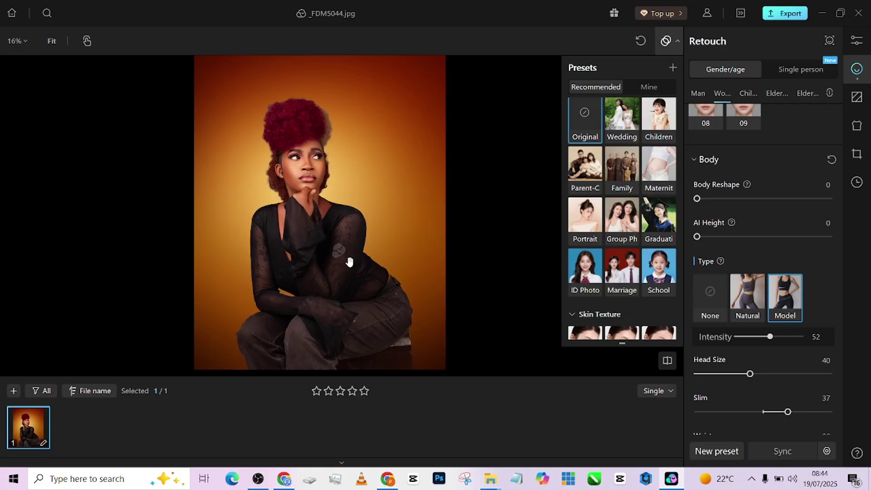
scroll(337, 223, up, 1)
scroll(342, 245, down, 1)
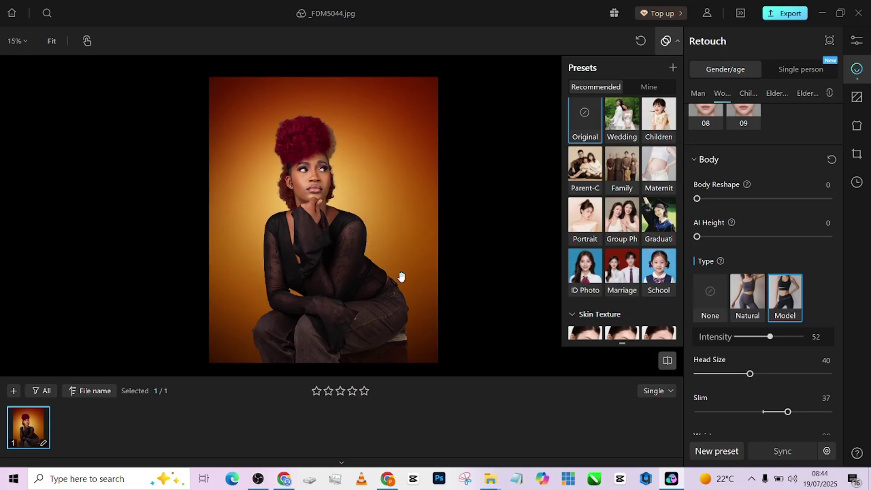
scroll(401, 277, up, 1)
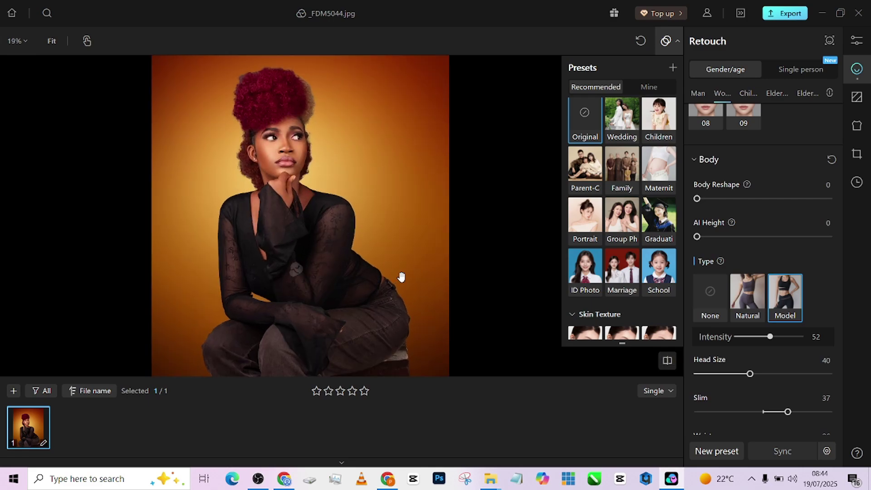
key(c)
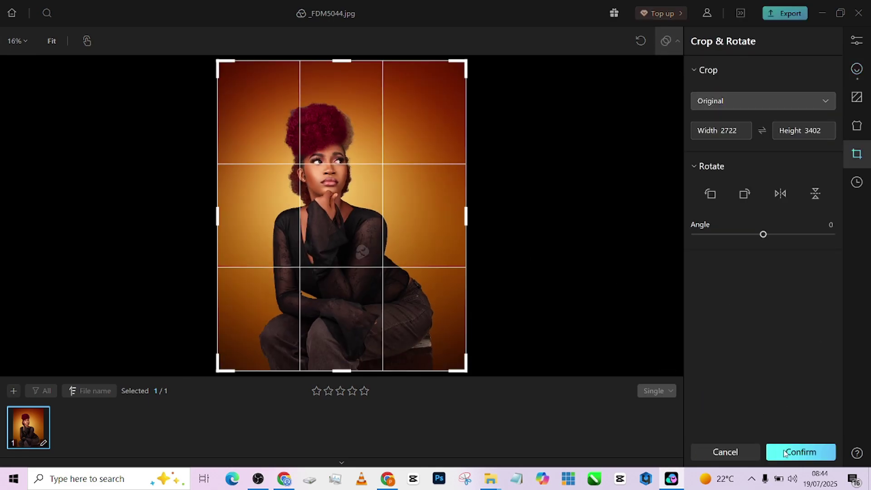
click(752, 456)
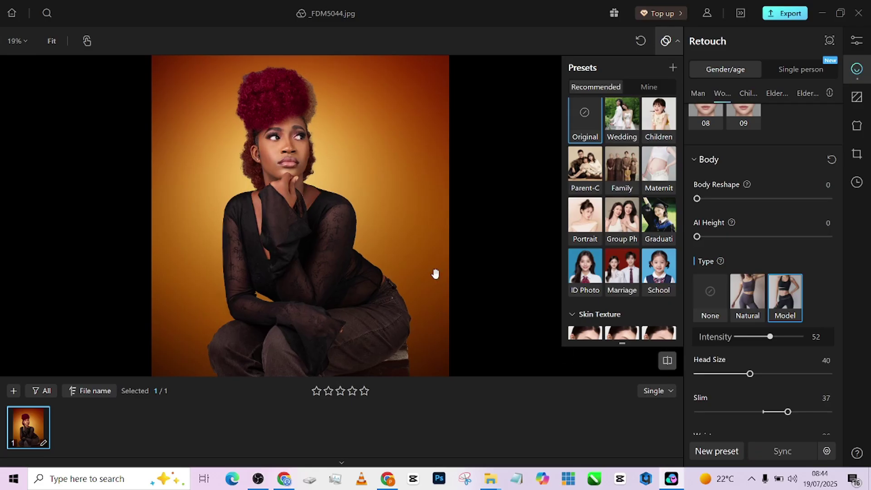
scroll(301, 116, up, 3)
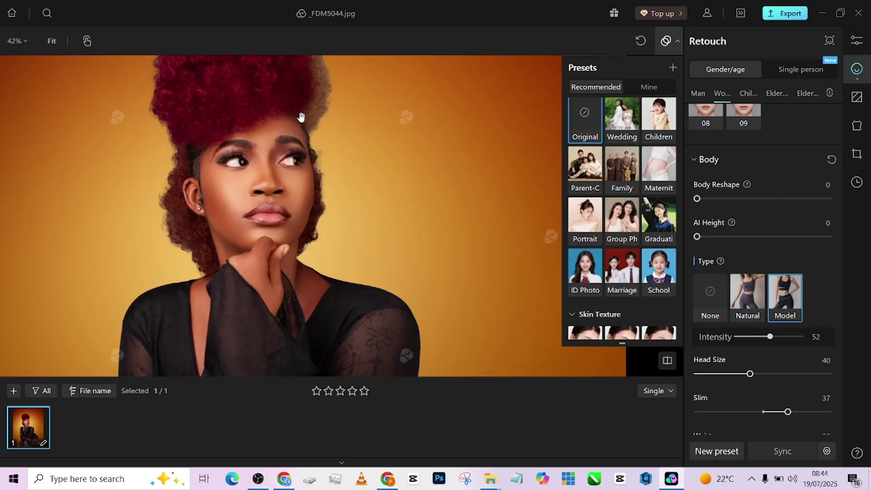
scroll(301, 116, down, 4)
scroll(301, 117, up, 1)
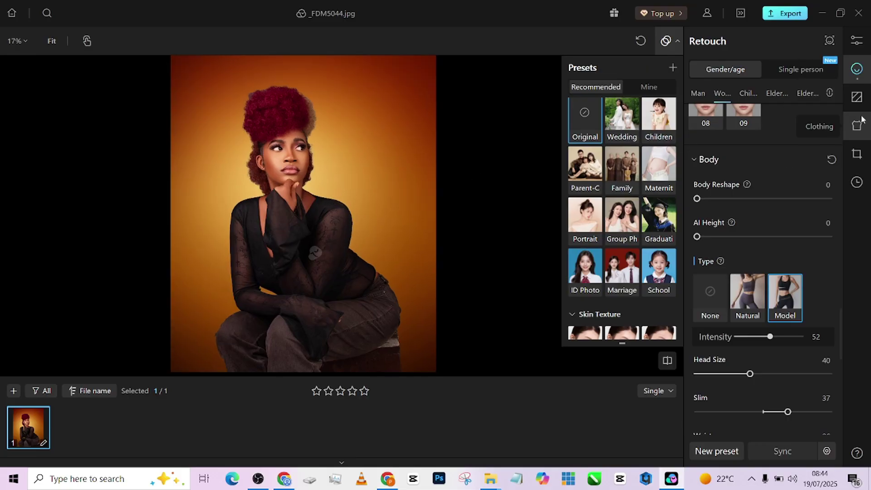
Raise Enhance background under Background Retouch to the full 100
click(856, 96)
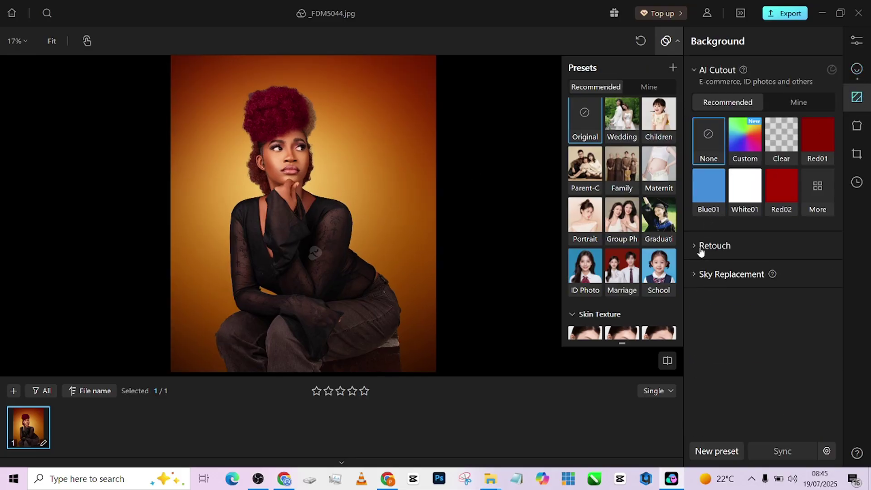
click(714, 245)
click(708, 321)
drag(710, 325, 726, 325)
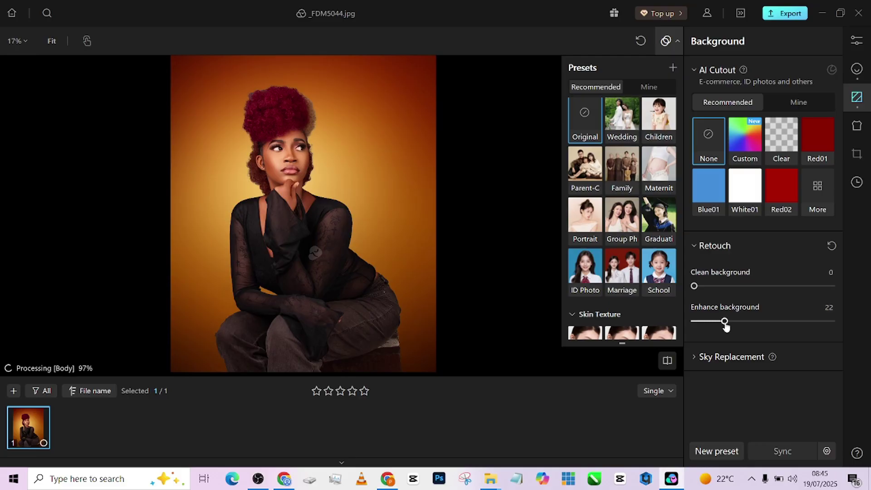
drag(725, 325, 840, 328)
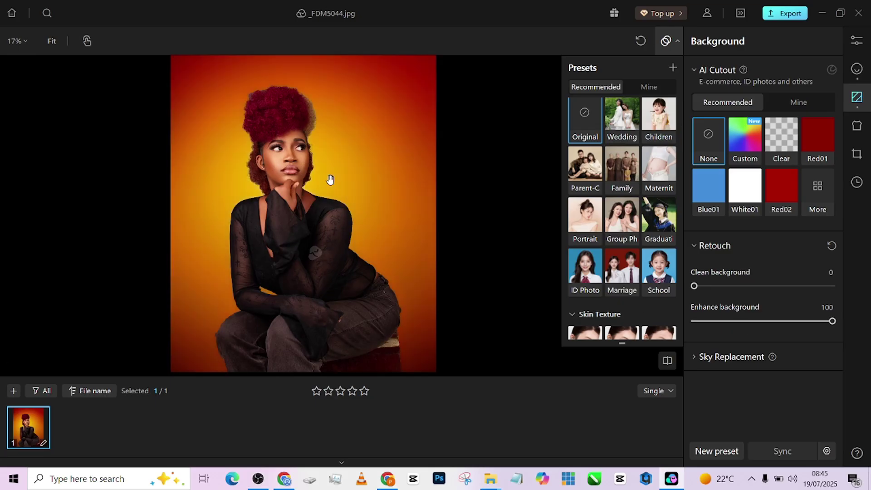
Bring Enhance background back down to 40 and reposition the photo to check the glow
scroll(285, 112, up, 3)
scroll(283, 148, down, 3)
scroll(312, 153, up, 2)
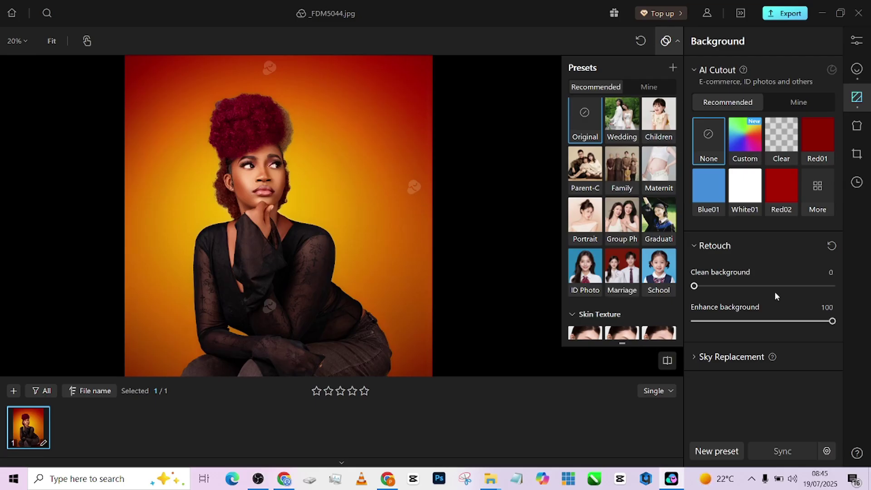
drag(834, 322, 750, 326)
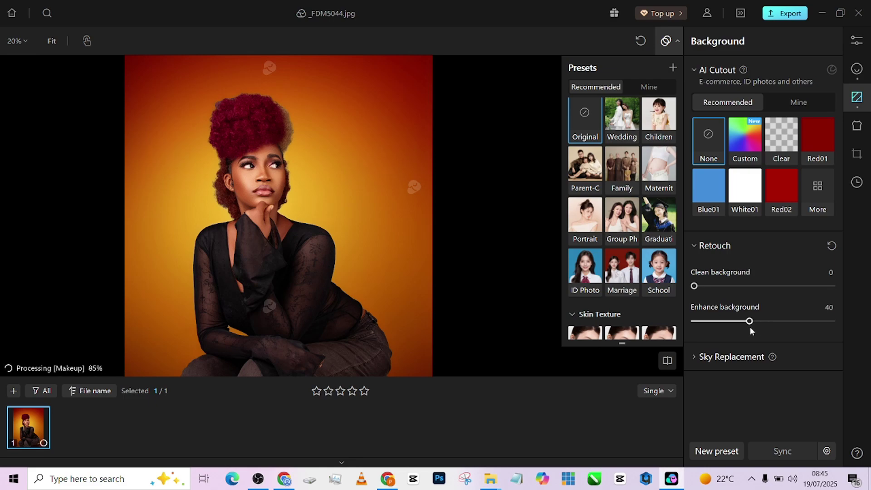
scroll(311, 151, down, 2)
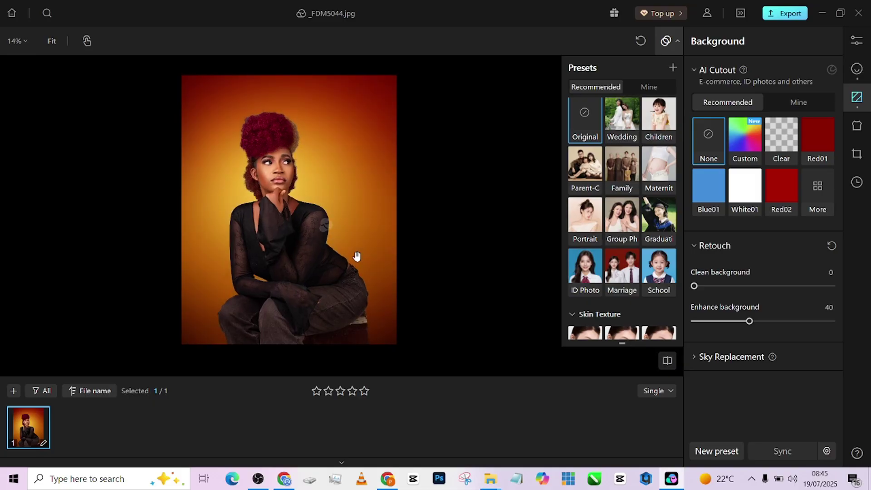
scroll(356, 257, up, 1)
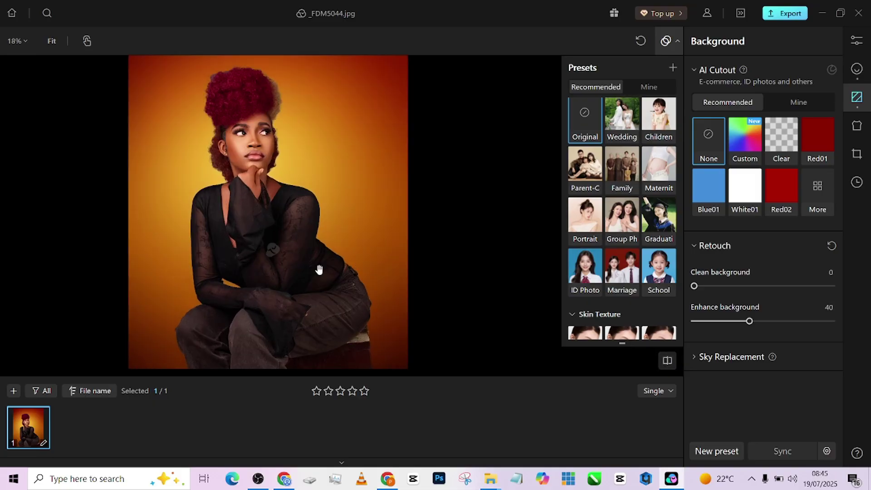
drag(320, 270, 379, 282)
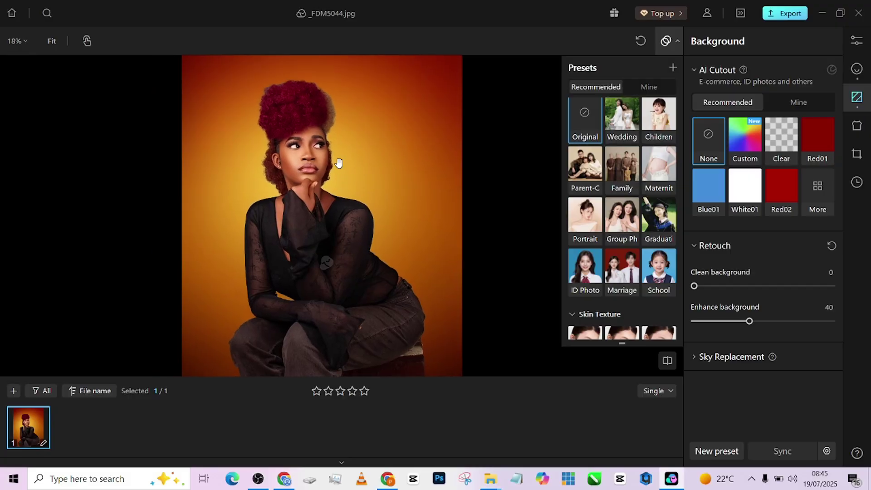
scroll(301, 179, up, 5)
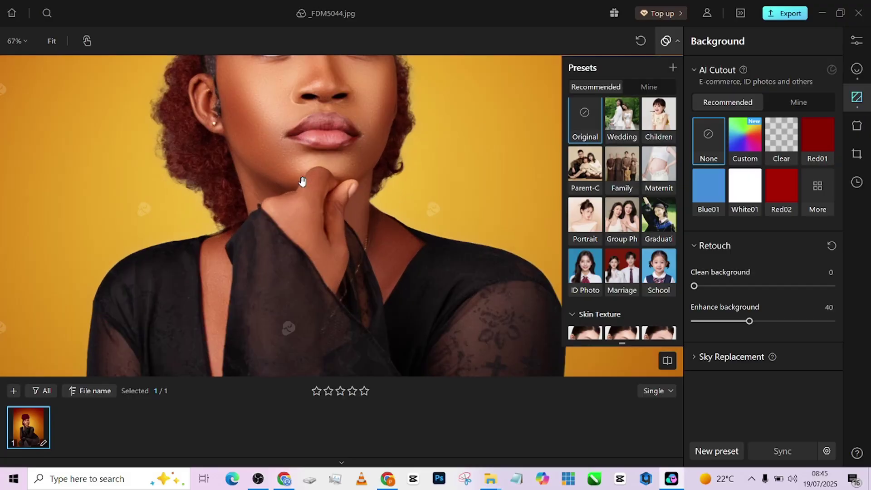
scroll(303, 182, down, 5)
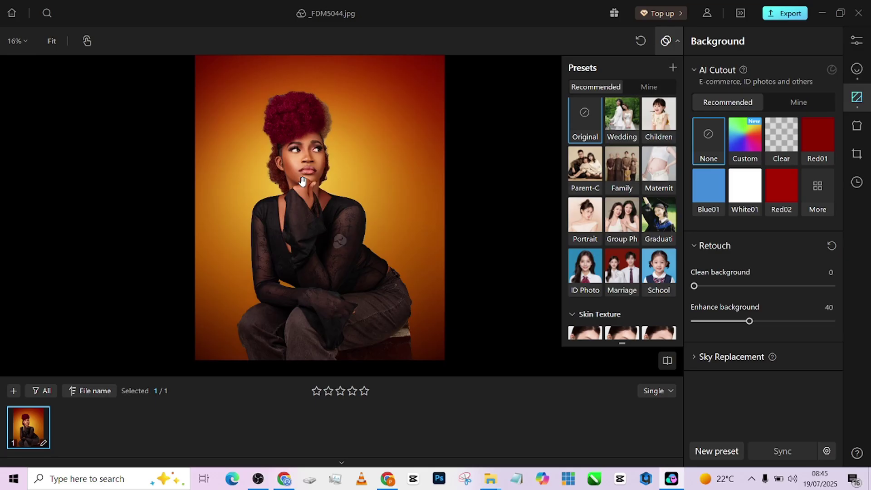
click(713, 197)
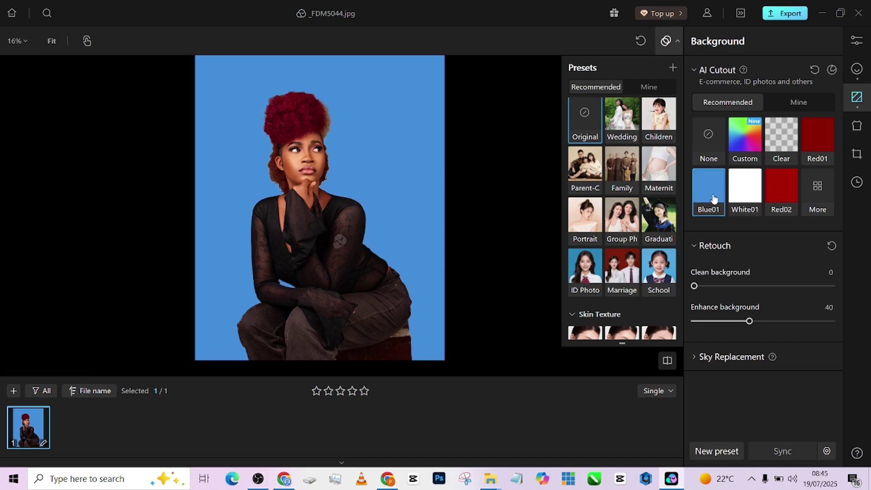
key(ctrl+z)
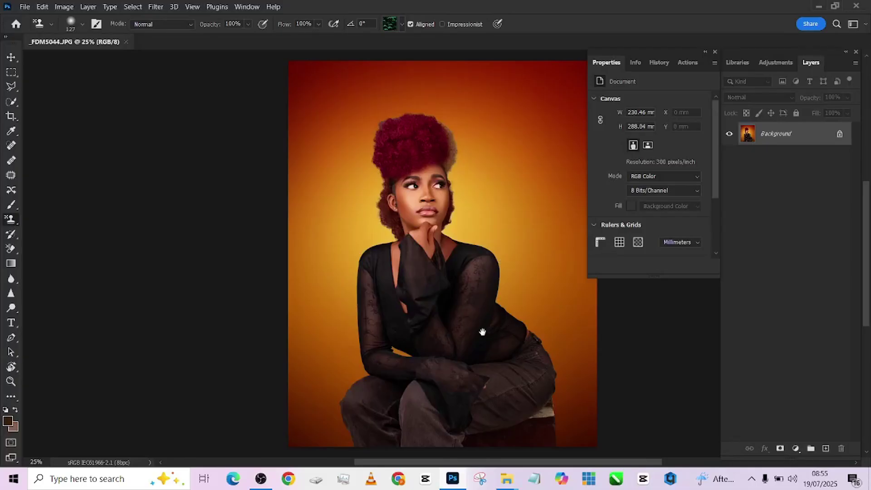
Run the Done4U Retouch action, accepting the Gaussian Blur radius of 4.0
drag(482, 332, 387, 326)
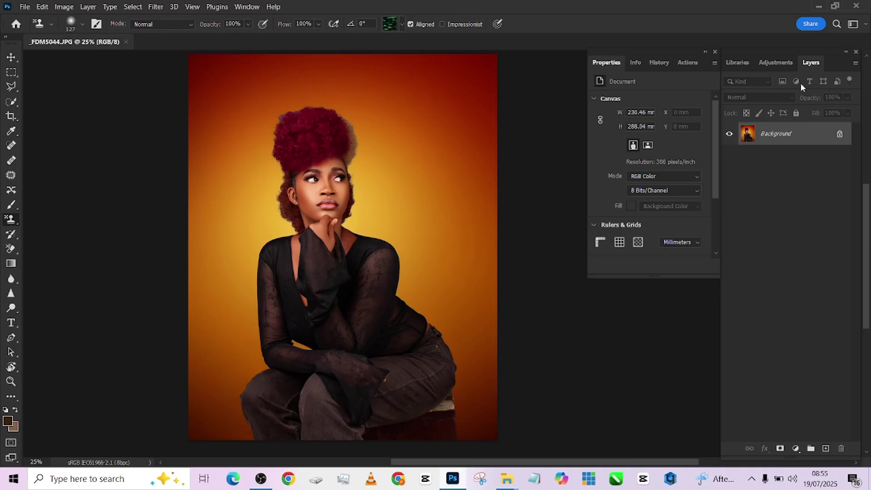
click(687, 63)
click(665, 101)
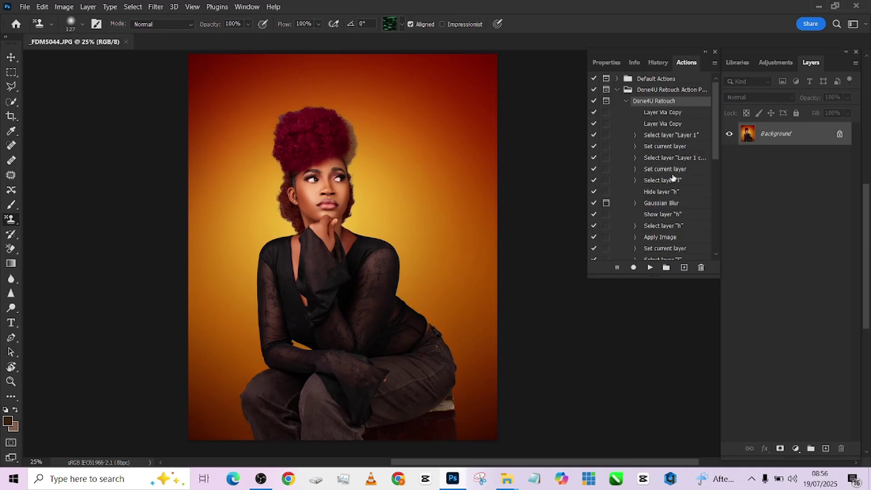
click(650, 267)
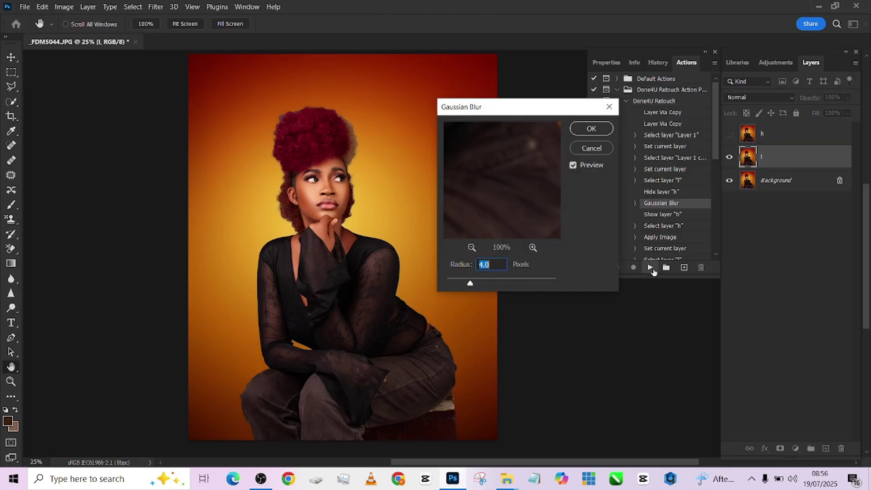
key(Return)
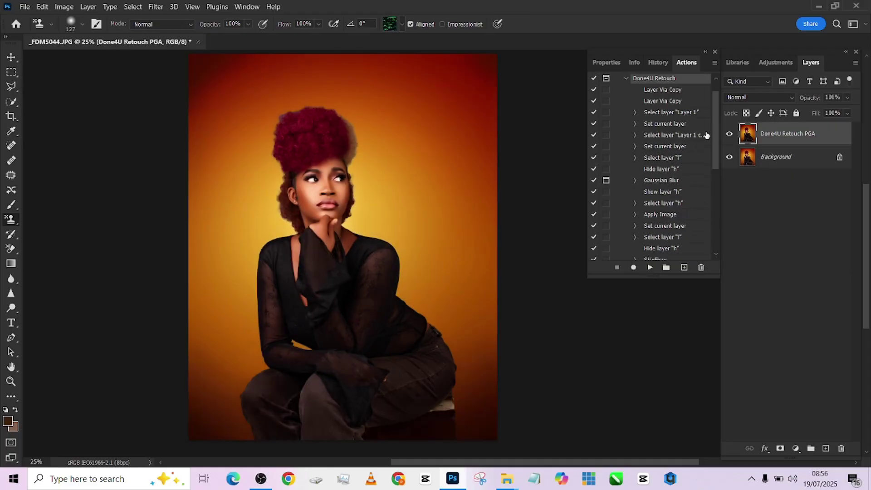
Compare the retouched layer, lower its opacity to 47%, and bring up the layer merge options
click(730, 135)
click(730, 134)
click(847, 98)
drag(837, 111, 825, 112)
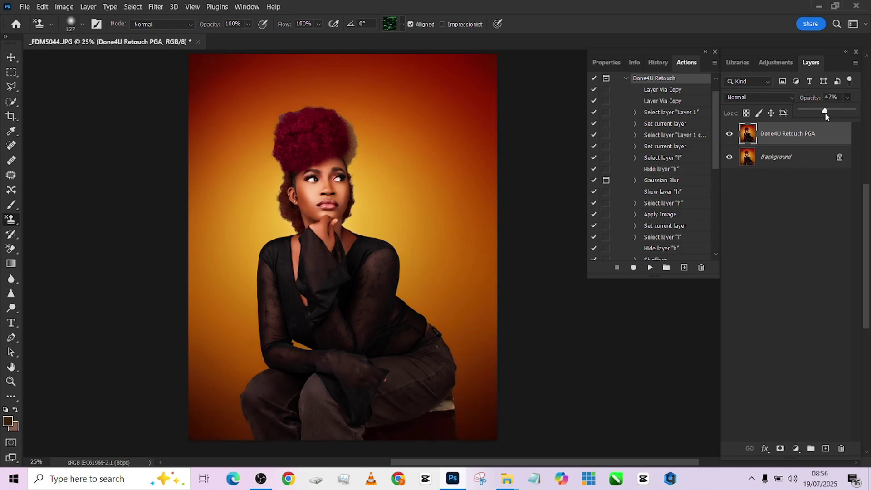
right_click(807, 158)
click(785, 277)
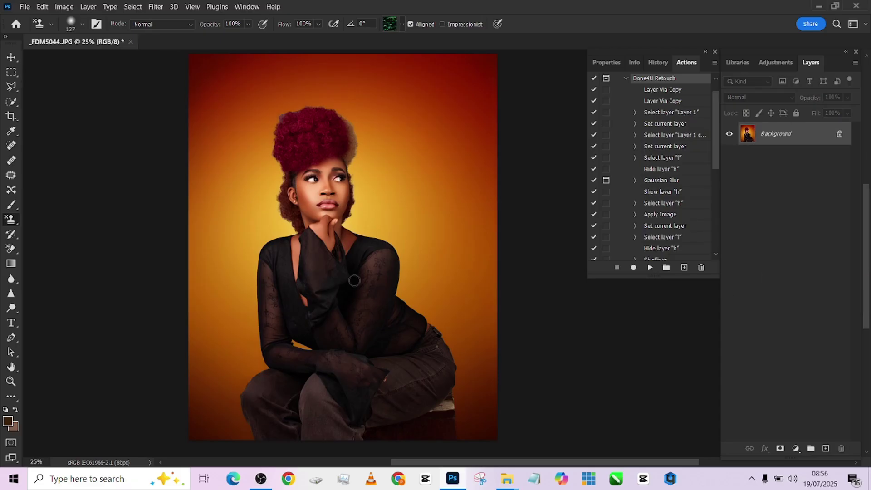